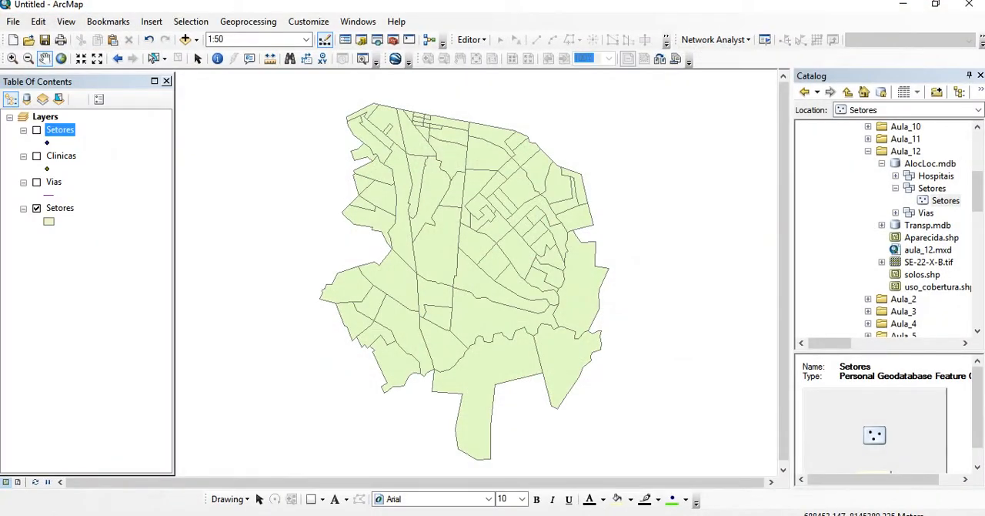
Show the Vias layer on the map and create a personal geodatabase named Exemplo in the Aula_12 folder
click(36, 183)
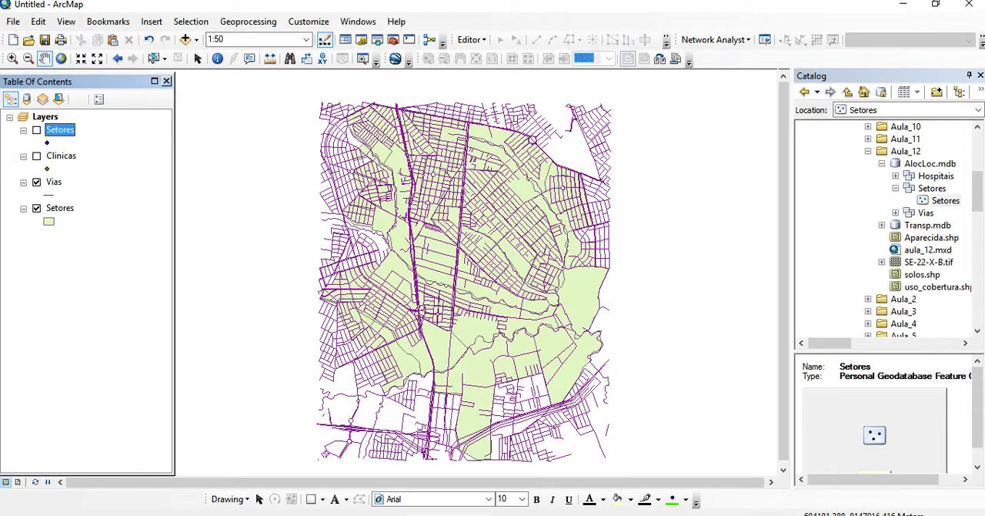
click(883, 163)
right_click(905, 151)
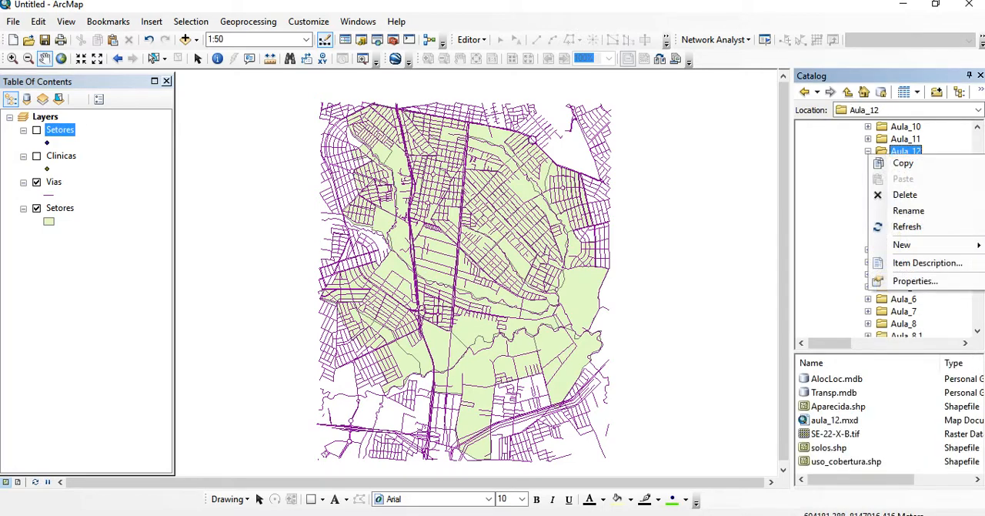
mouse_move(902, 244)
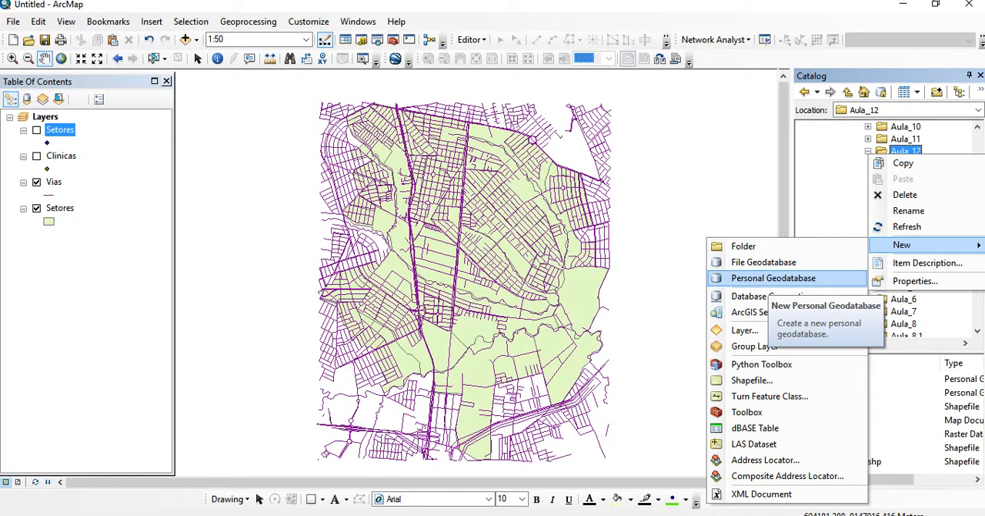
click(773, 278)
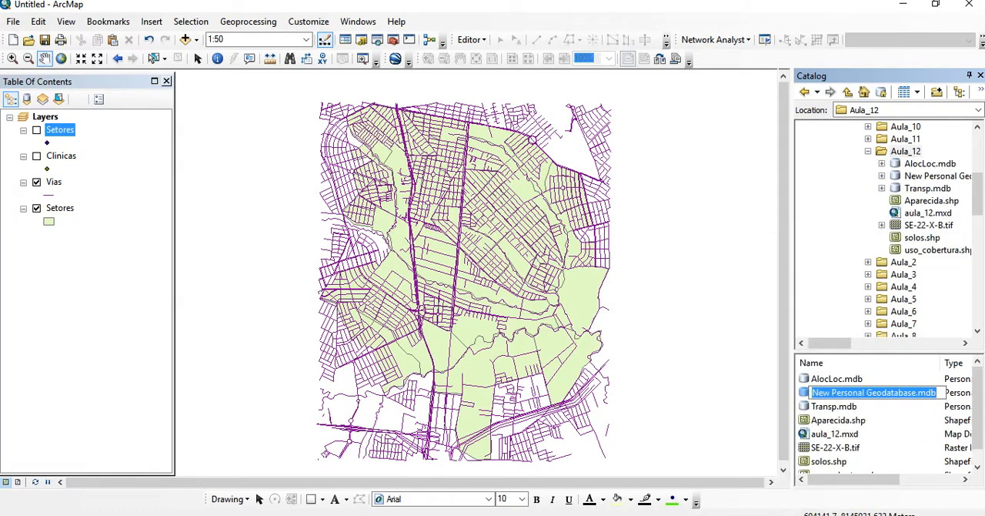
text(Exemplo)
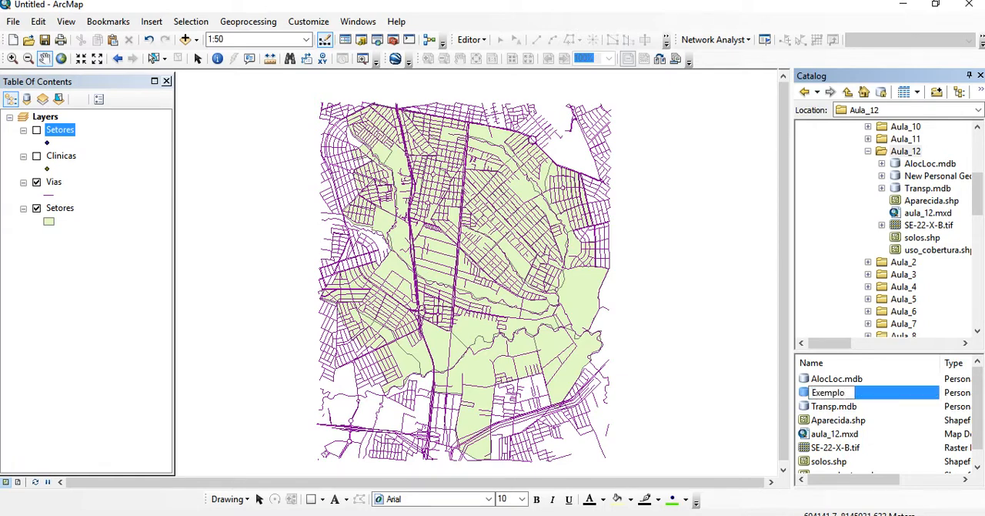
key(Return)
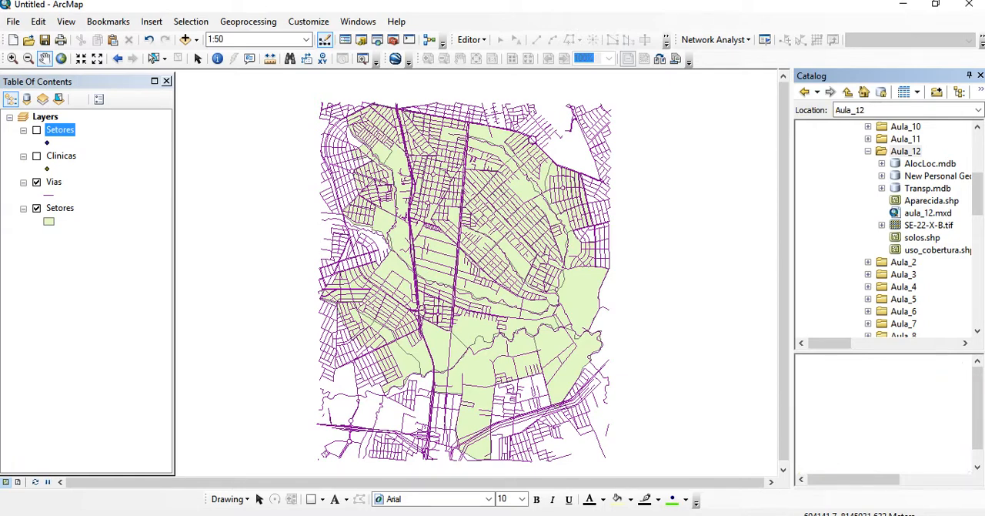
right_click(828, 393)
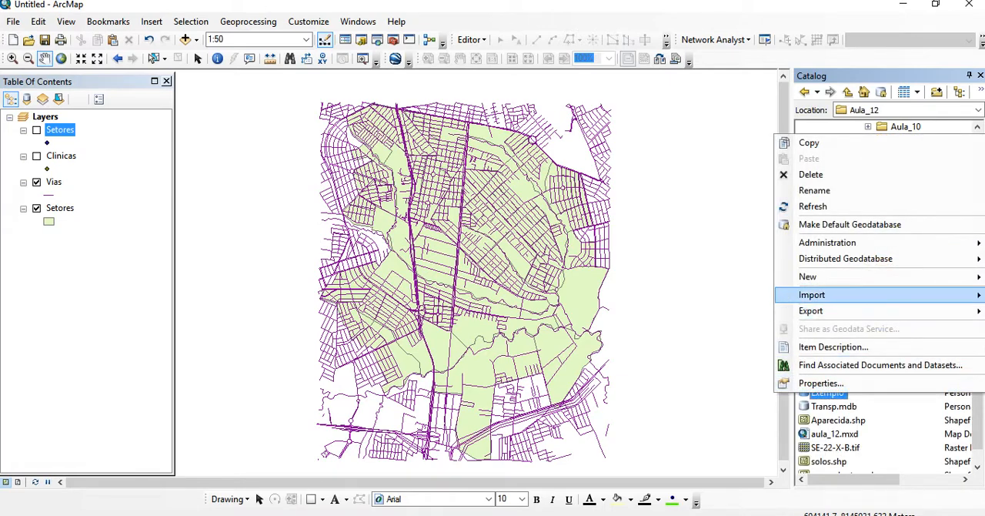
mouse_move(816, 276)
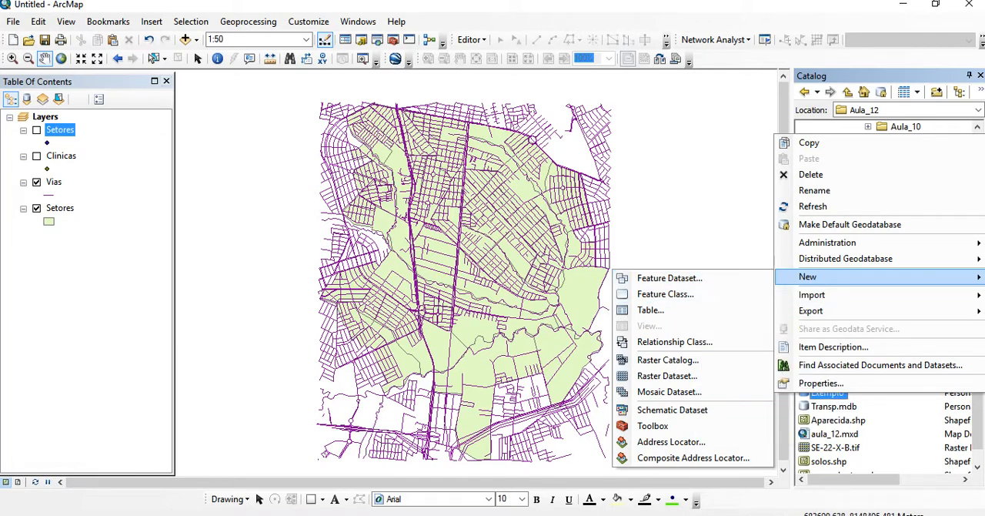
drag(361, 200, 421, 204)
drag(500, 262, 464, 243)
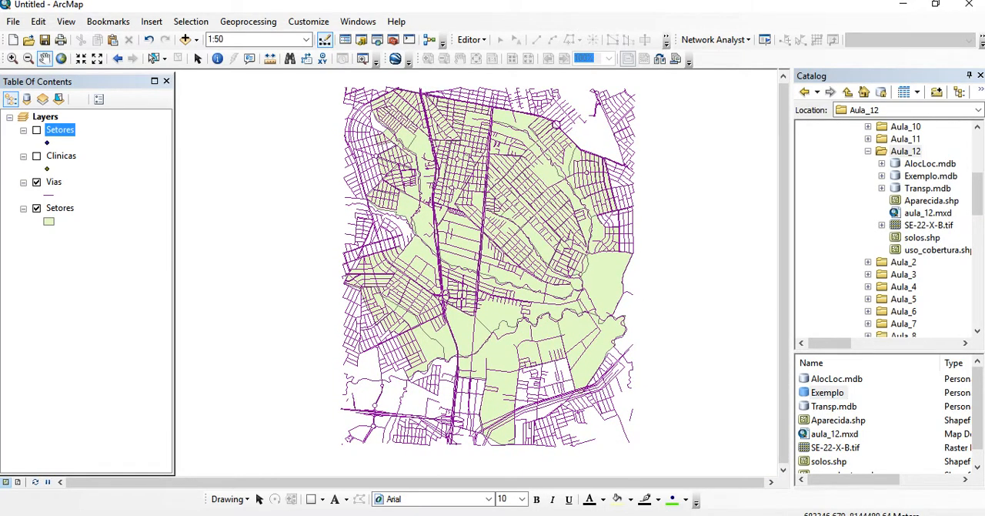
Hide the Vias layer and examine the Pop_Plan1 field in the polygon Setores layer's attribute table
click(36, 182)
click(59, 208)
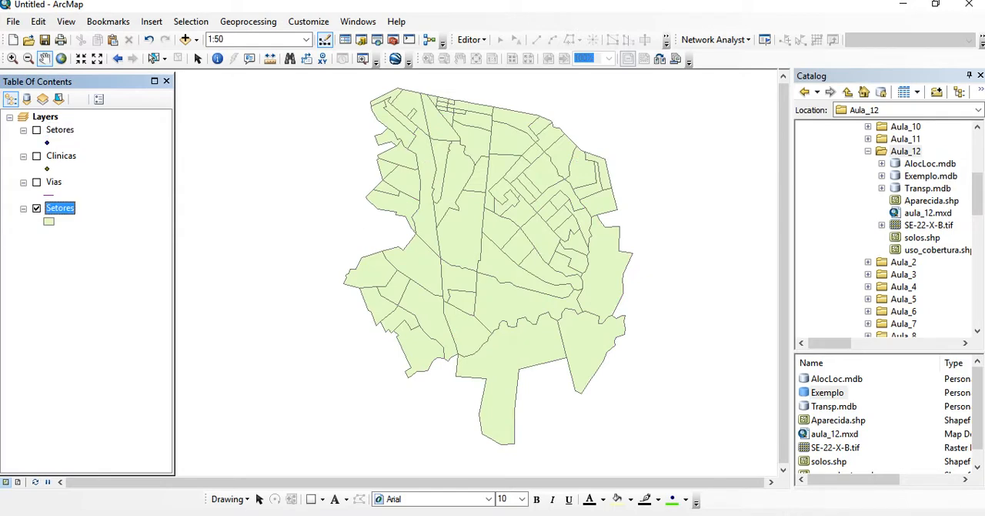
right_click(62, 208)
click(107, 215)
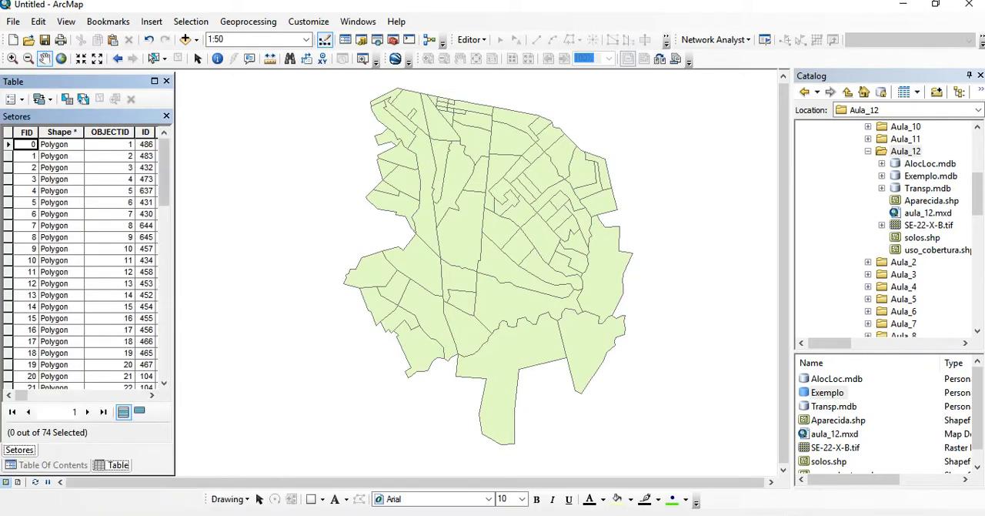
drag(176, 254, 750, 254)
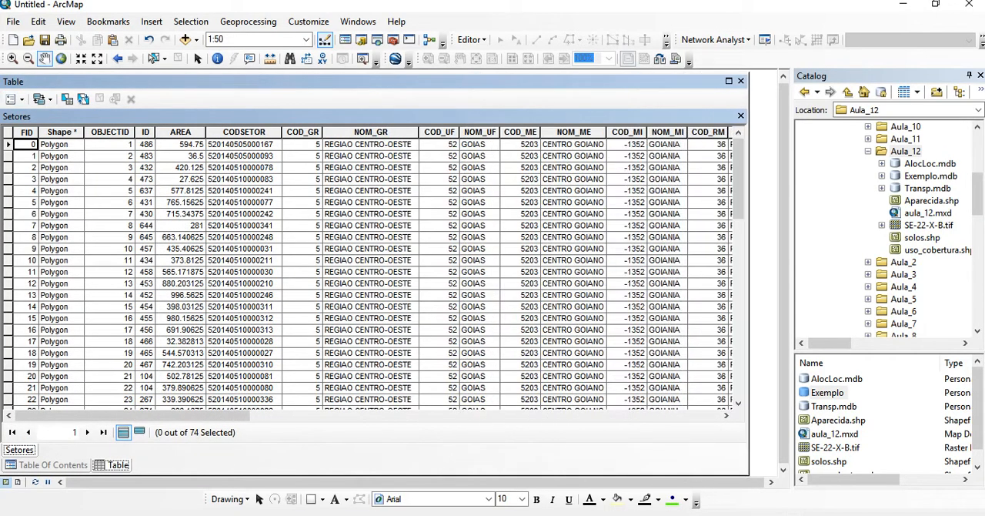
drag(135, 415, 602, 415)
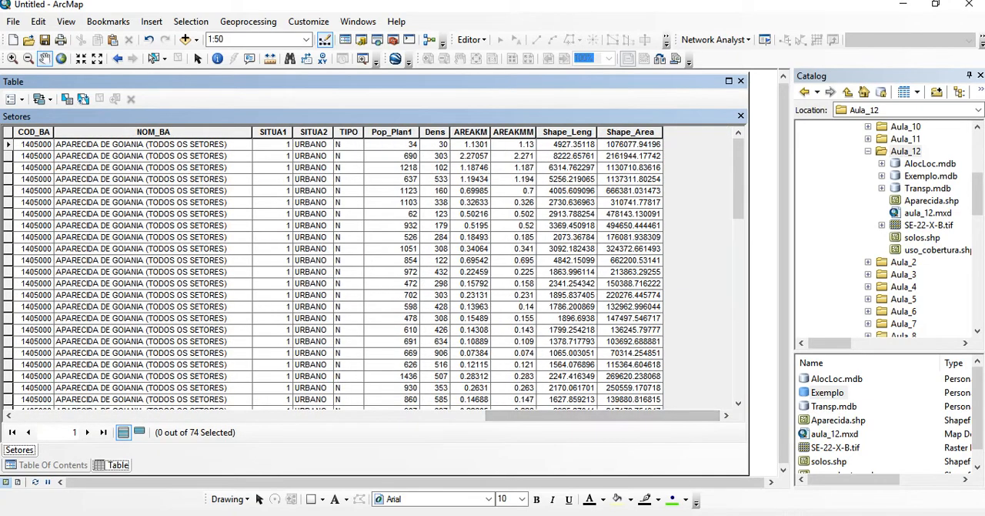
click(392, 132)
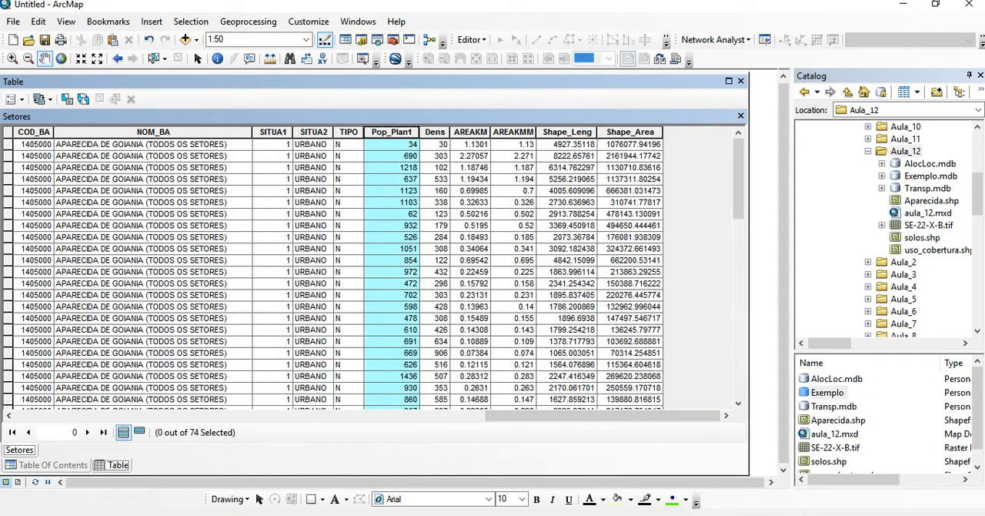
click(741, 115)
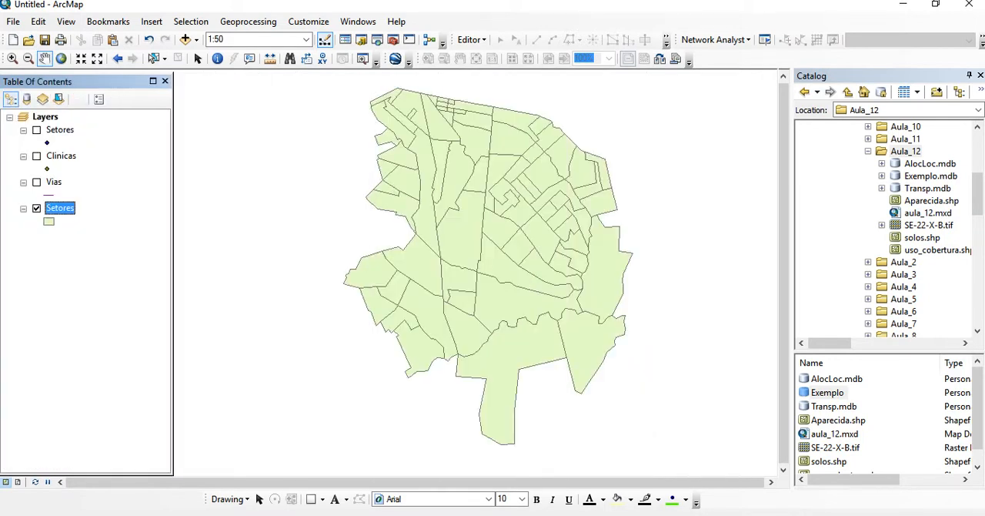
Show the Vias layer again and review the Velocidade, Tempo and Distancia fields in its attribute table
click(36, 182)
right_click(54, 182)
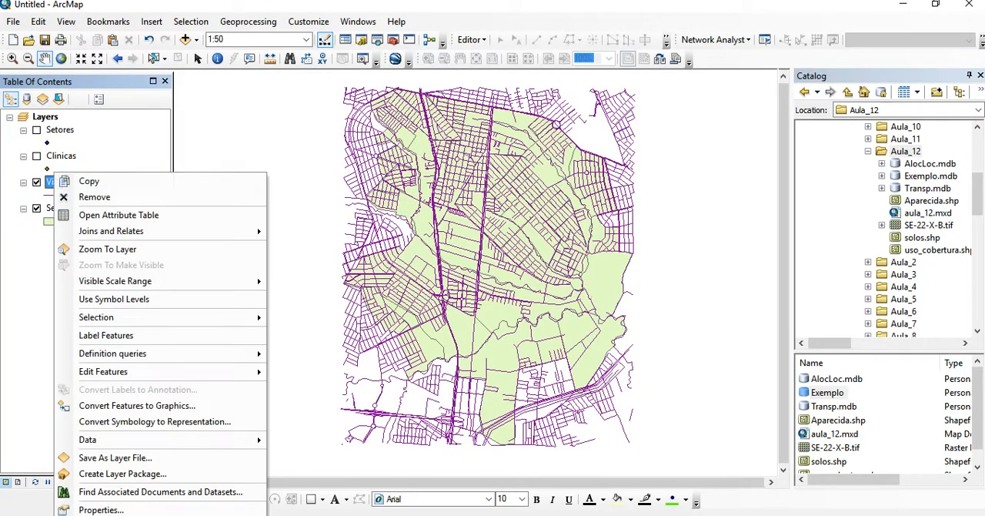
click(131, 215)
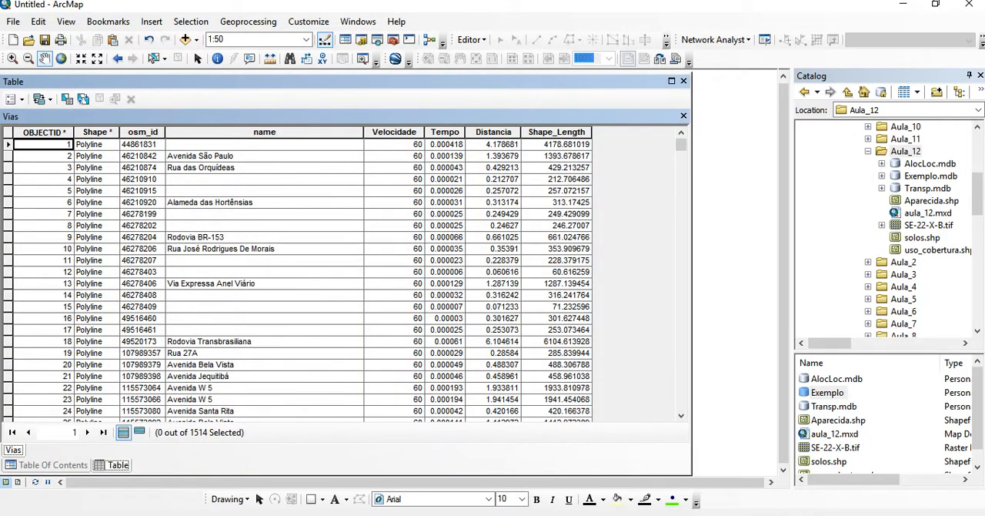
click(394, 132)
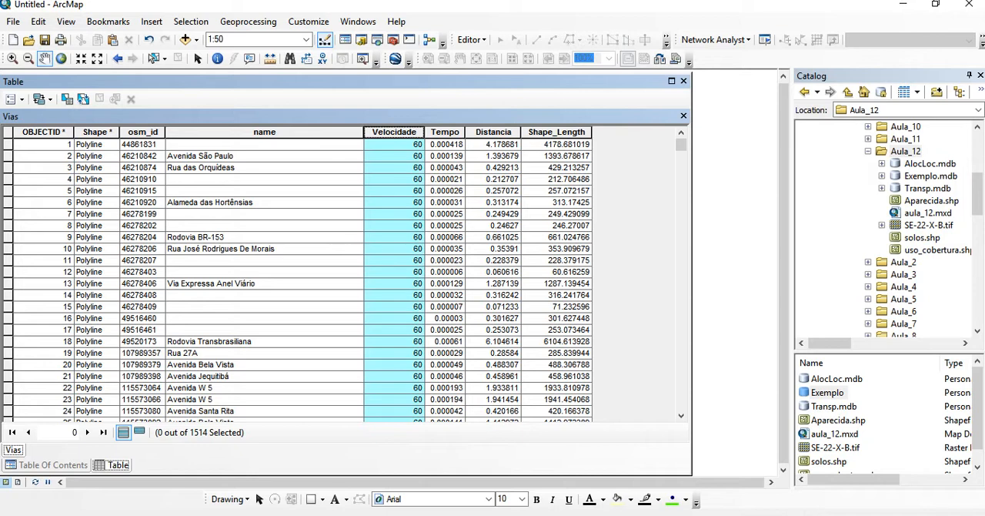
click(444, 132)
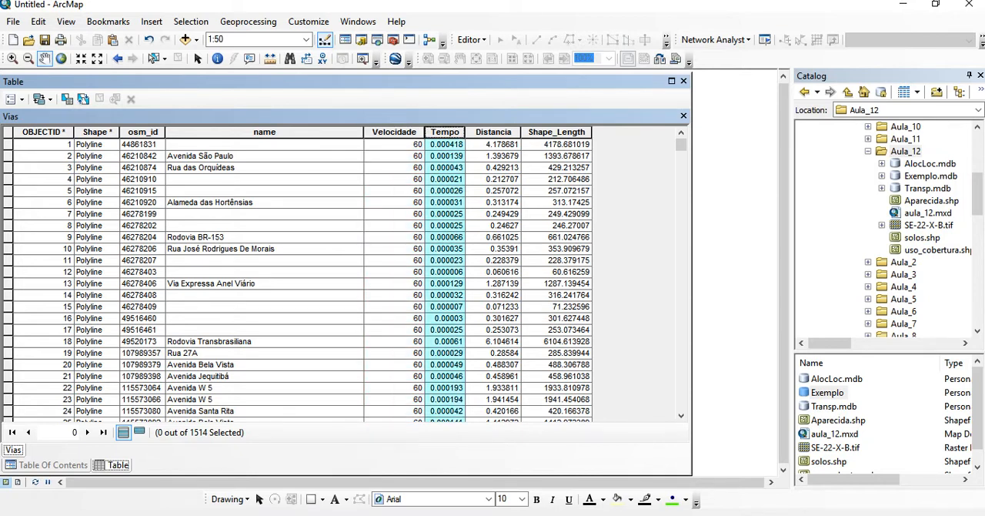
click(493, 132)
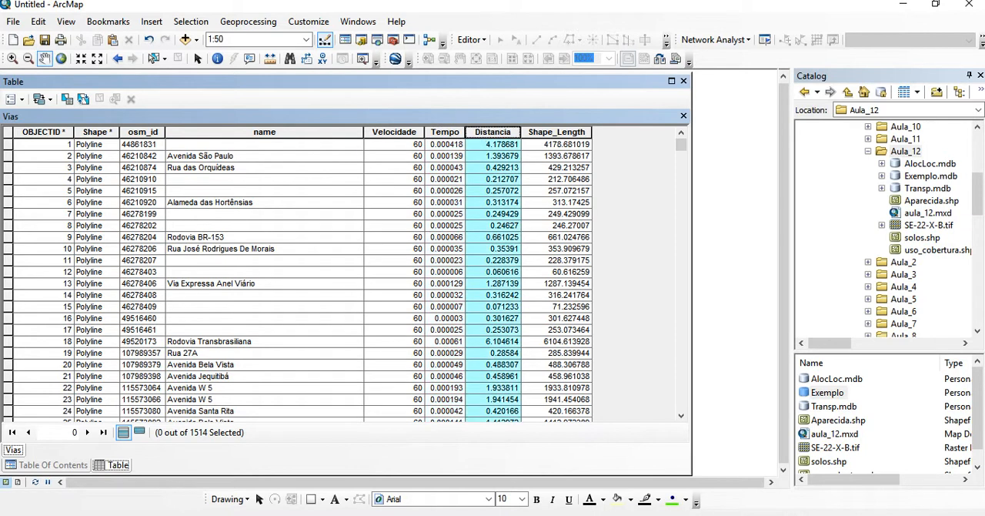
right_click(494, 134)
key(Escape)
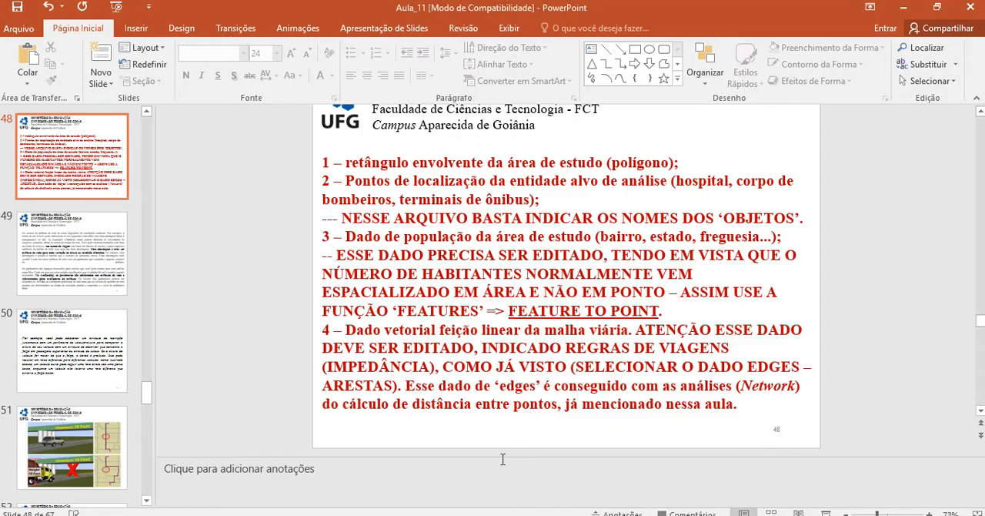
Switch to the Aula_11 presentation in PowerPoint and find the impedance formula on the IMPEDÂNCIA slide
scroll(462, 351, up, 5)
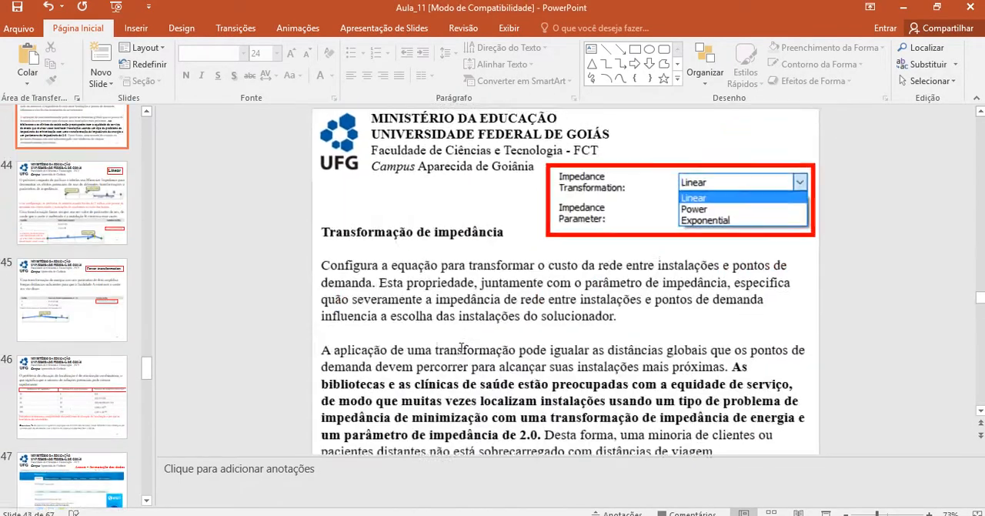
scroll(462, 351, up, 6)
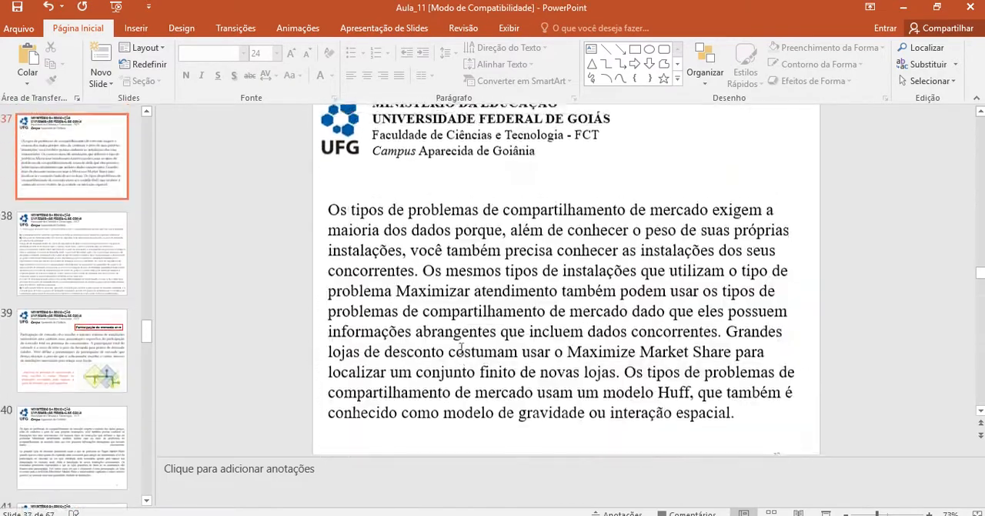
scroll(462, 351, up, 5)
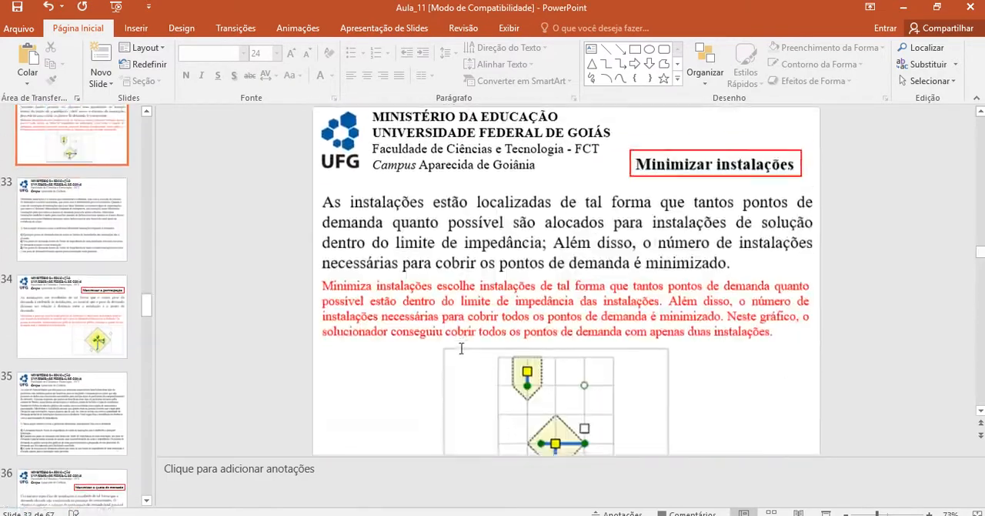
scroll(462, 350, up, 5)
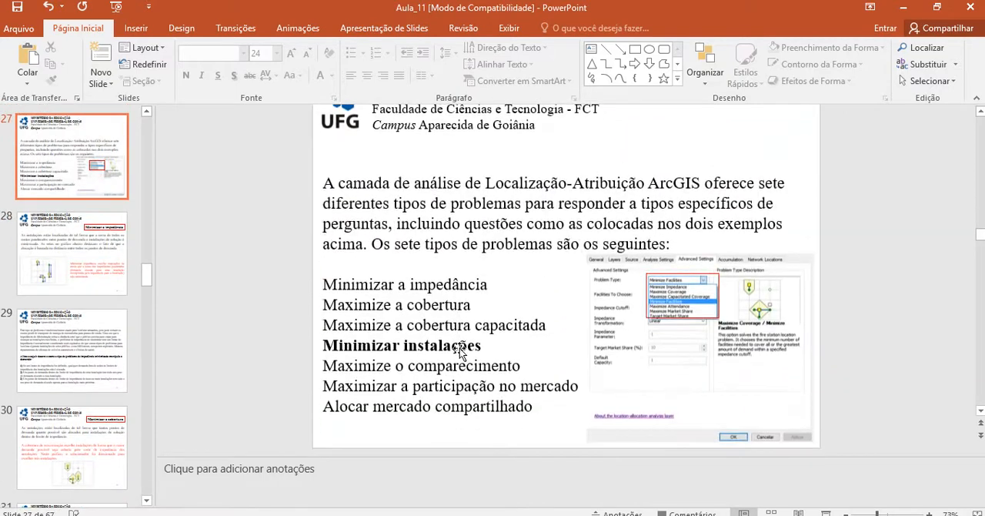
scroll(462, 351, up, 3)
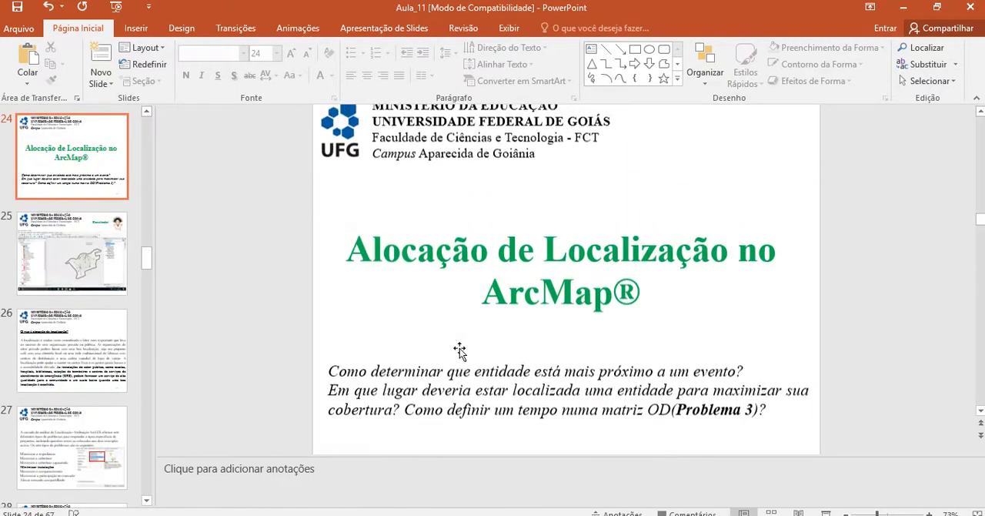
scroll(460, 351, up, 2)
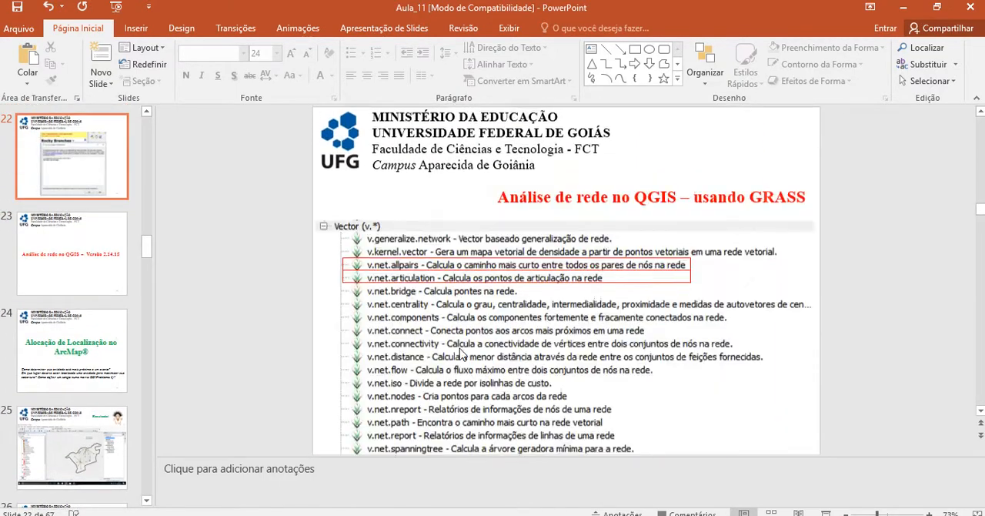
scroll(462, 353, up, 4)
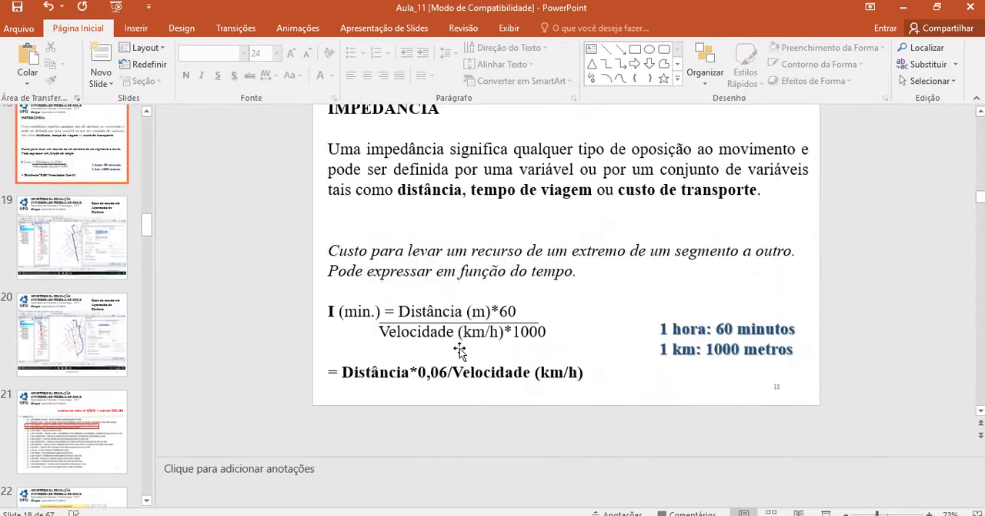
scroll(460, 351, up, 1)
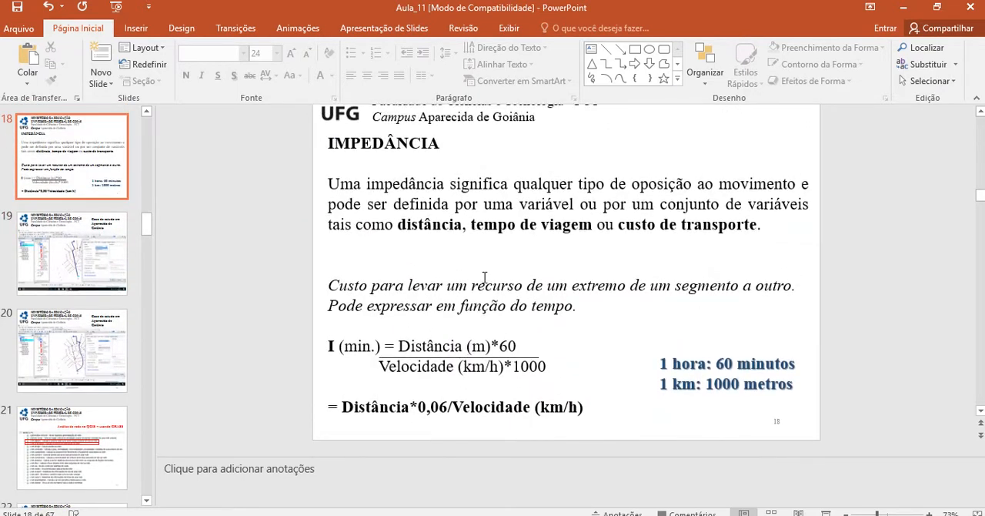
Return to ArcMap, select the Tempo field of the Vias table and compare it with the impedance formula in the presentation
key(alt+Tab)
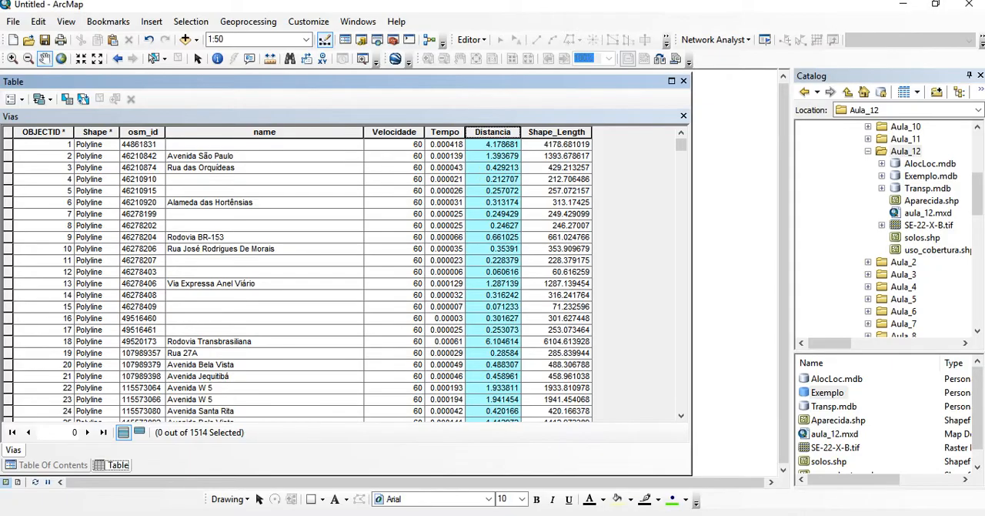
click(445, 132)
key(alt+Tab)
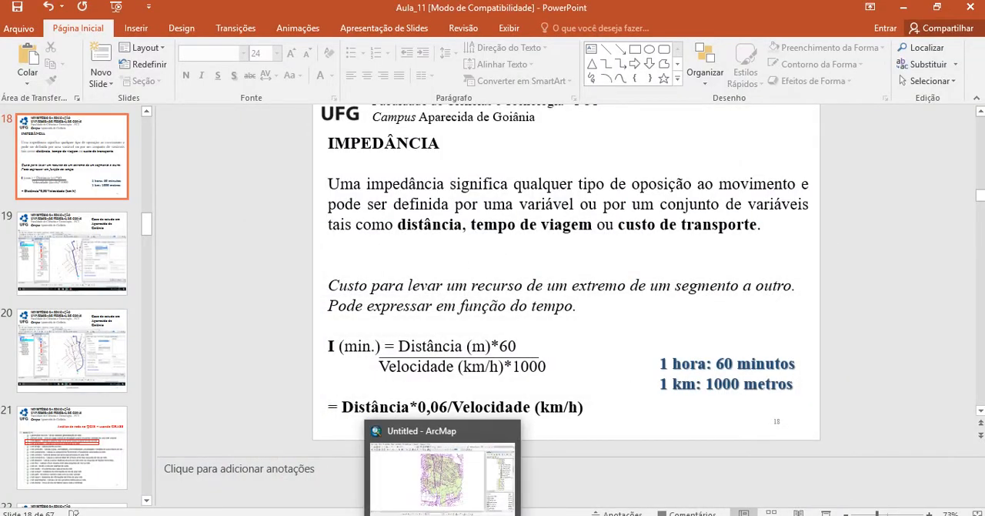
click(443, 515)
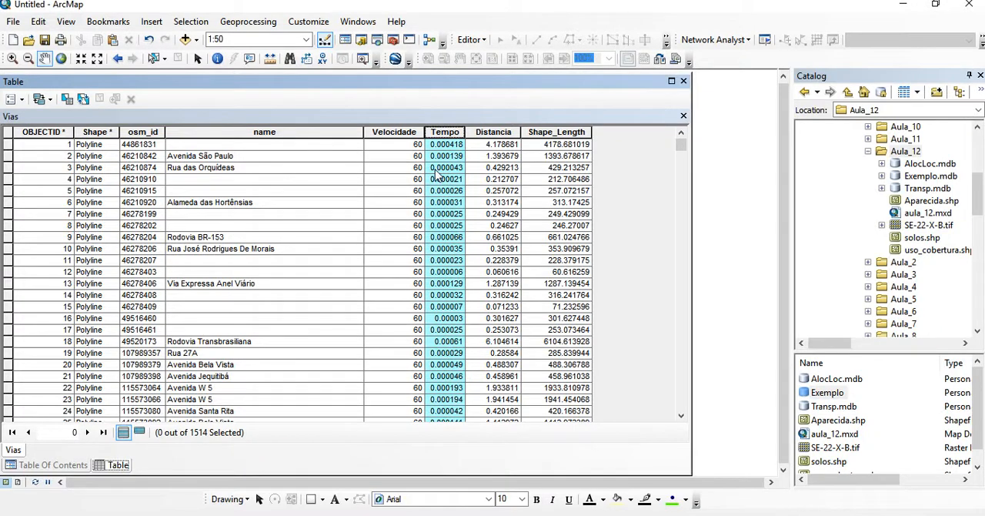
Examine the Velocidade and Tempo fields in the Vias table and check the field commands for Tempo
click(394, 133)
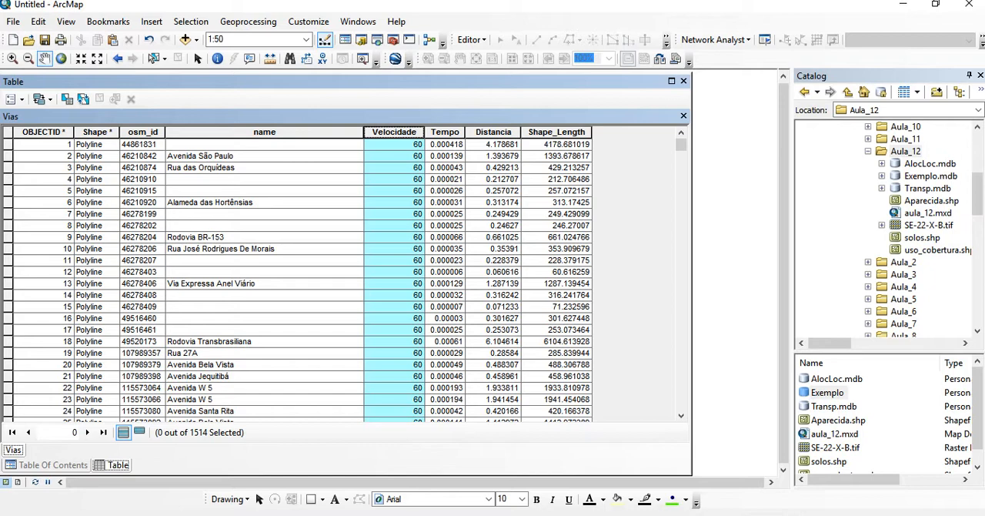
right_click(446, 133)
click(445, 133)
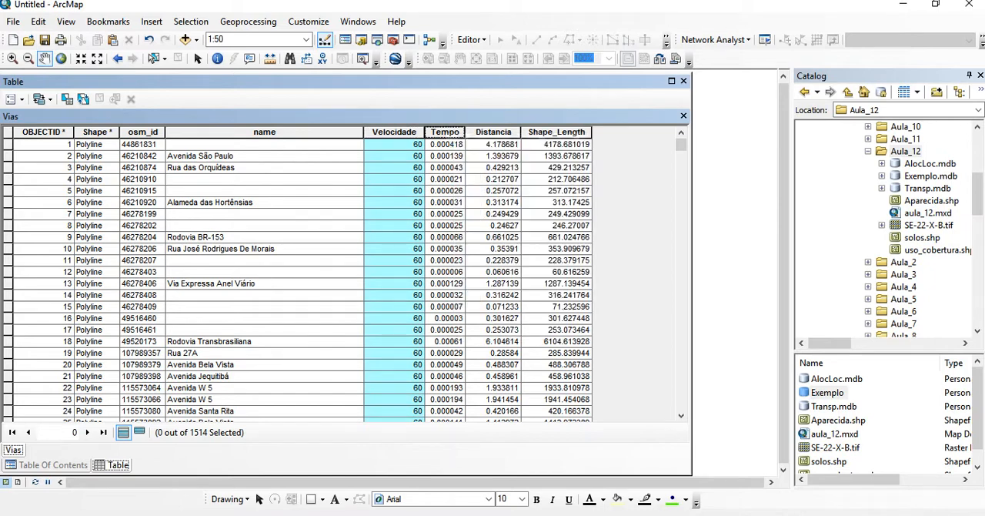
right_click(440, 133)
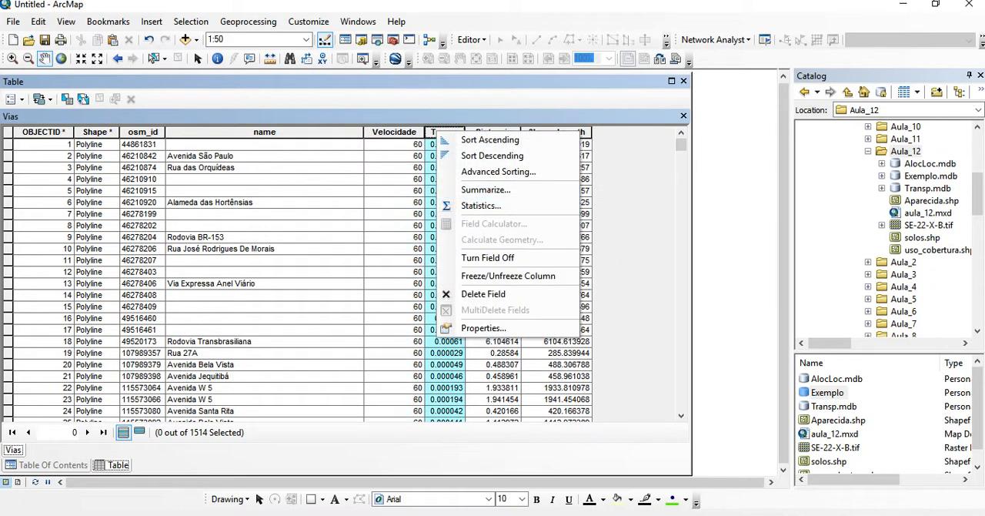
click(471, 39)
click(503, 56)
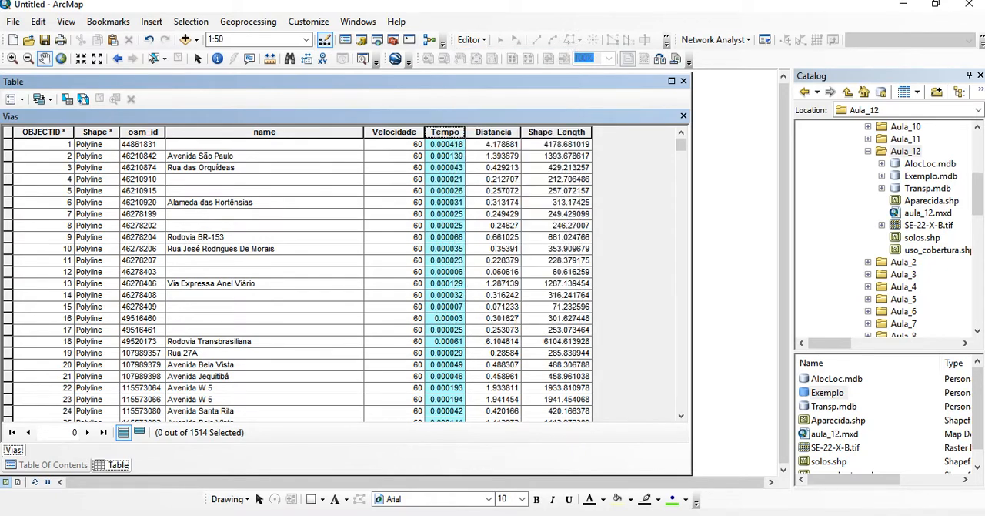
Review the calculation commands for the Tempo field beside Distancia, and close the Vias attribute table
right_click(444, 134)
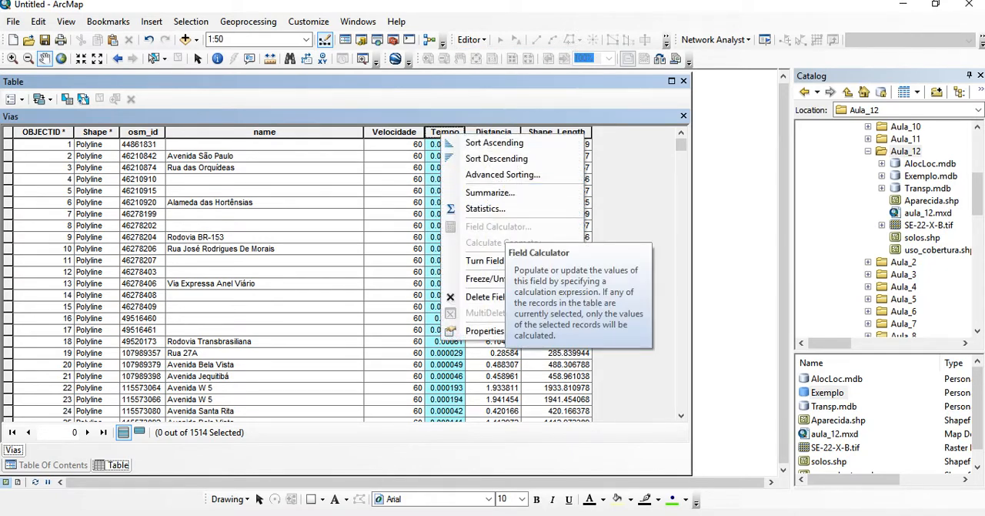
click(494, 132)
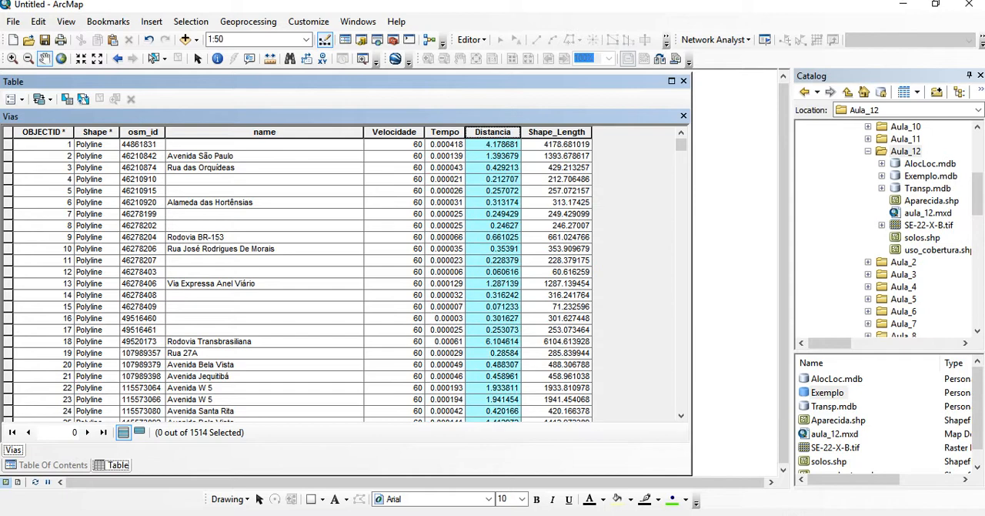
click(445, 132)
right_click(447, 134)
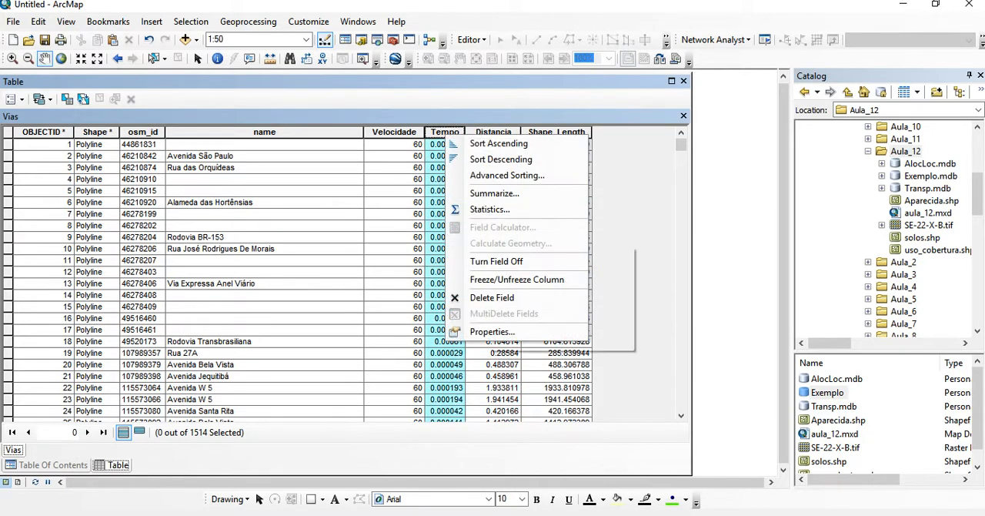
click(684, 81)
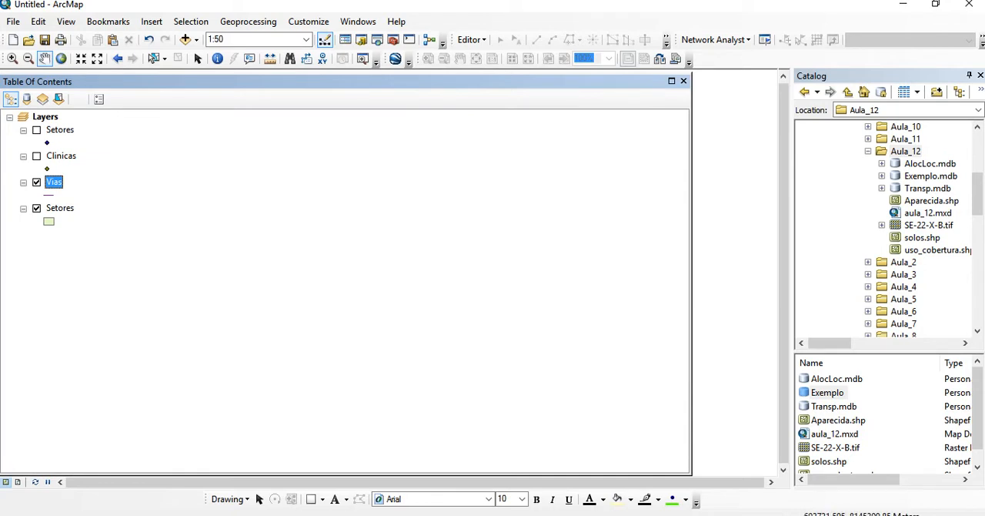
Expand the AlocLoc.mdb geodatabase and examine the contents of its Hospitais, Setores and Vias feature datasets
double_click(930, 163)
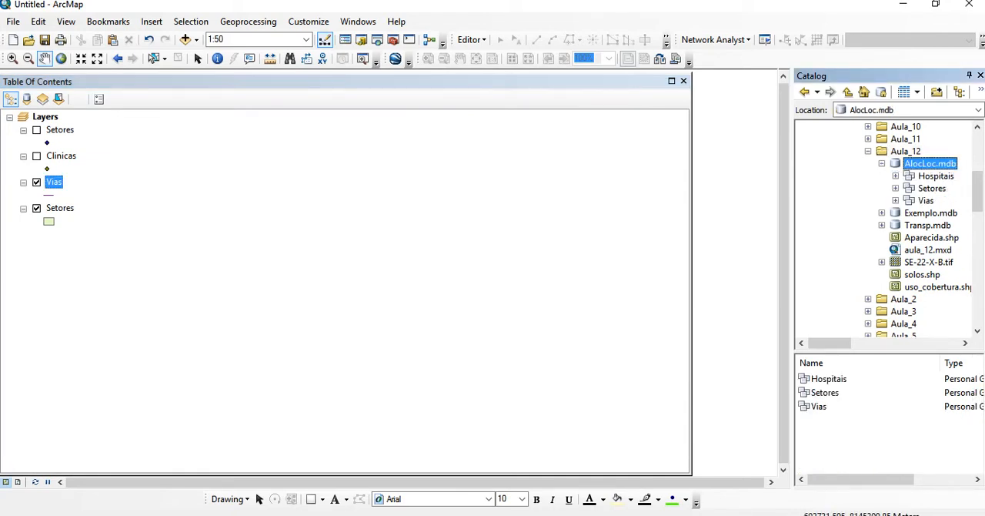
click(896, 176)
click(946, 188)
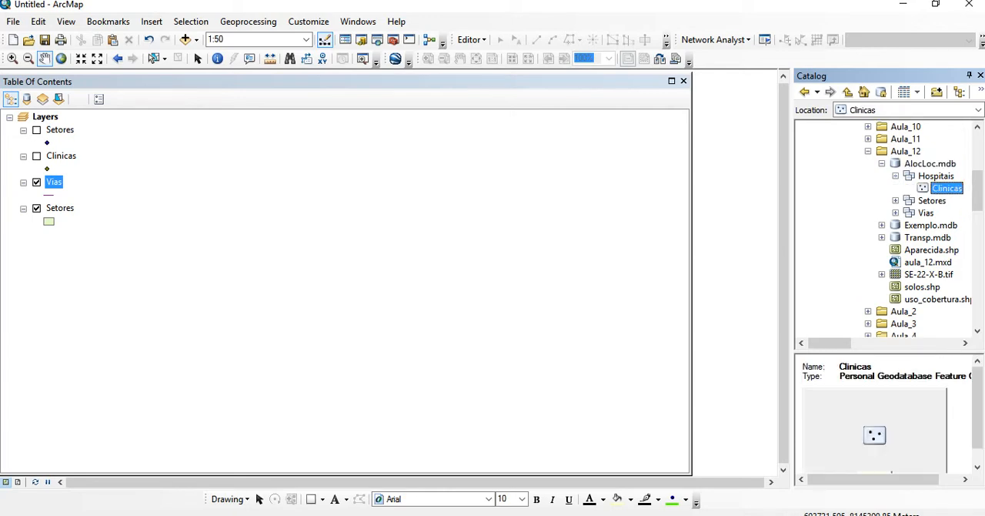
click(895, 201)
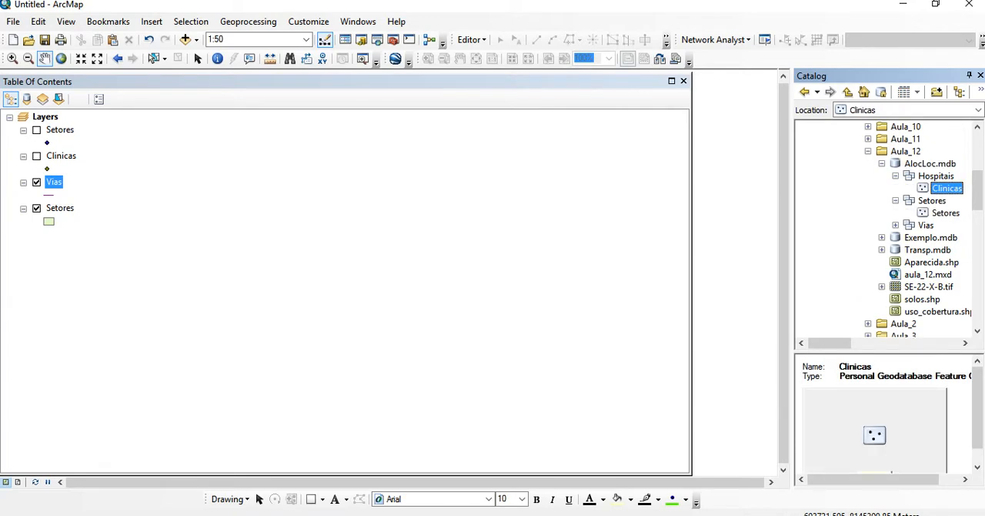
click(896, 225)
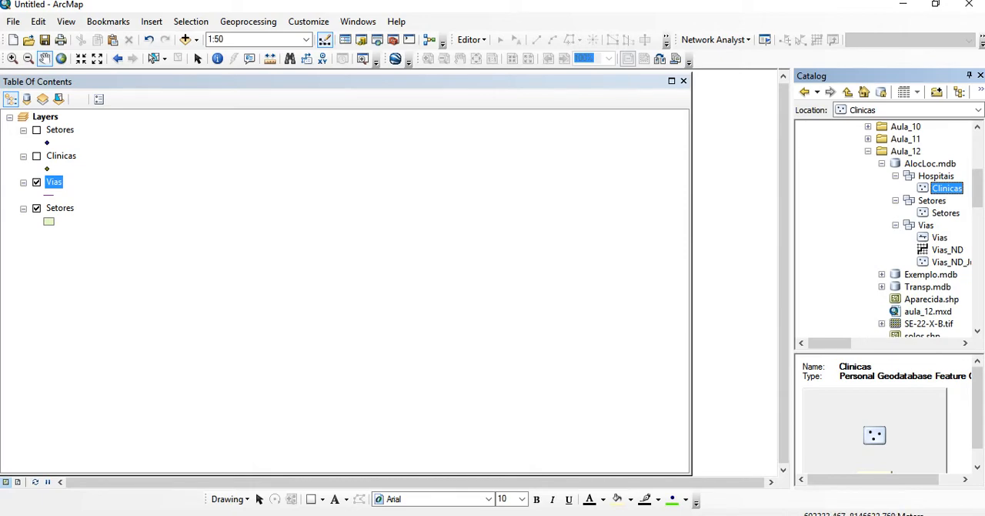
Narrow the table of contents to reveal the map, hide the Vias layer and select the Setores polygon layer
drag(692, 277, 207, 277)
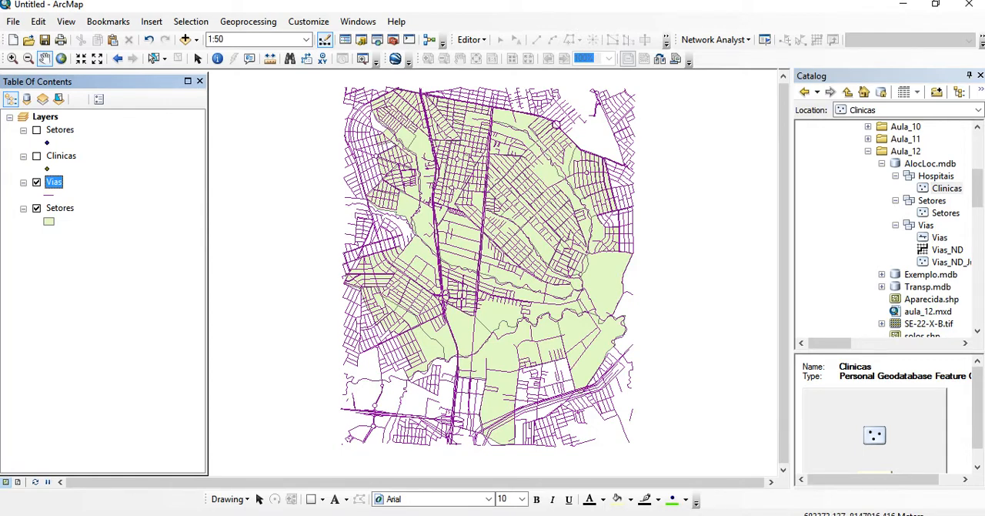
click(36, 182)
click(59, 208)
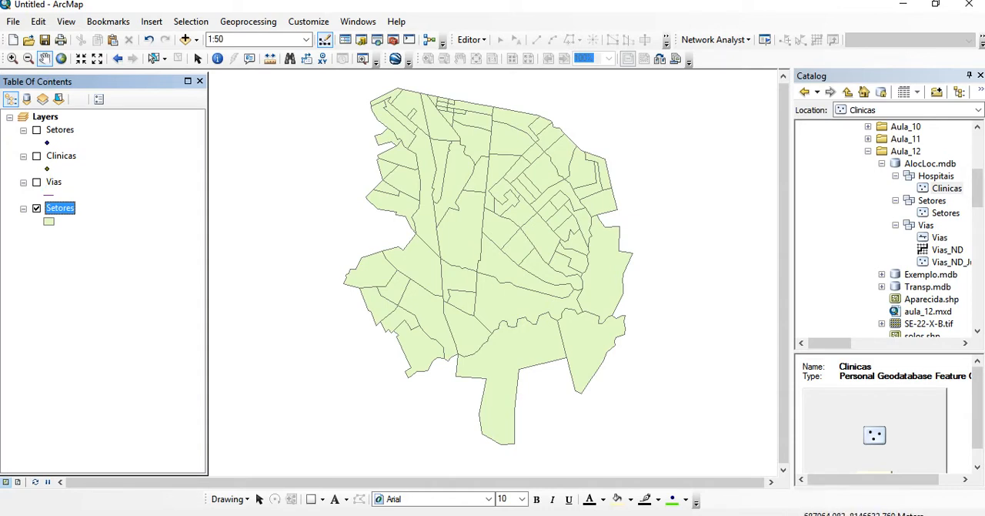
Find the Feature To Point tool in the Features toolset of Data Management Tools
click(393, 39)
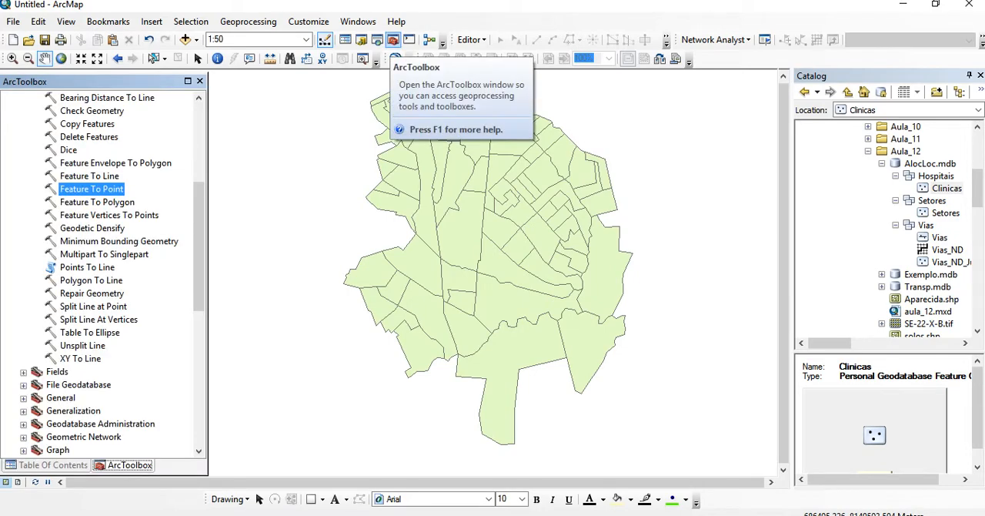
scroll(108, 269, up, 4)
click(24, 203)
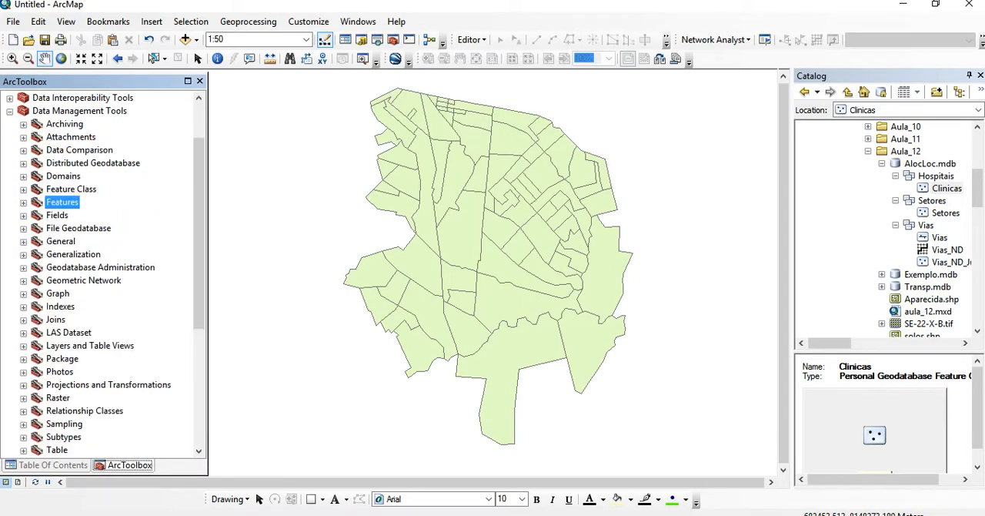
click(10, 112)
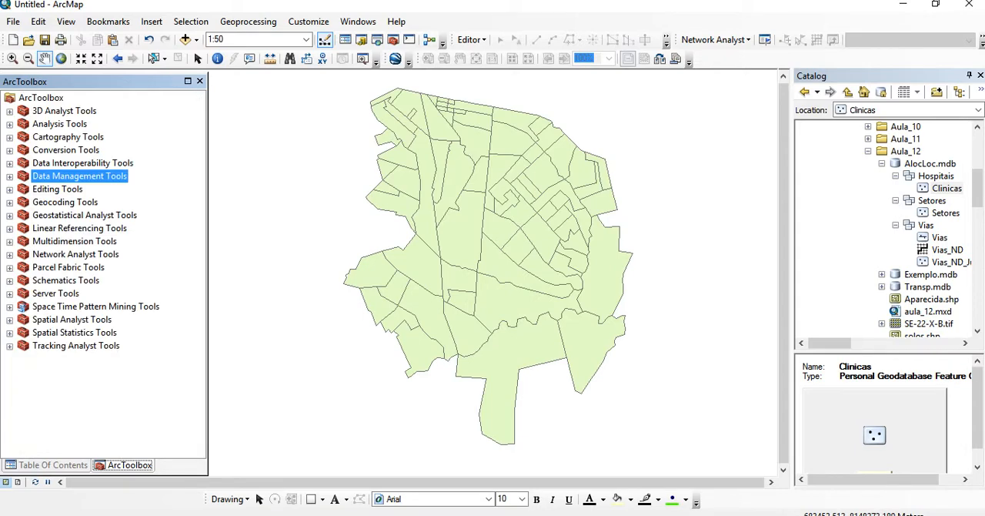
click(10, 177)
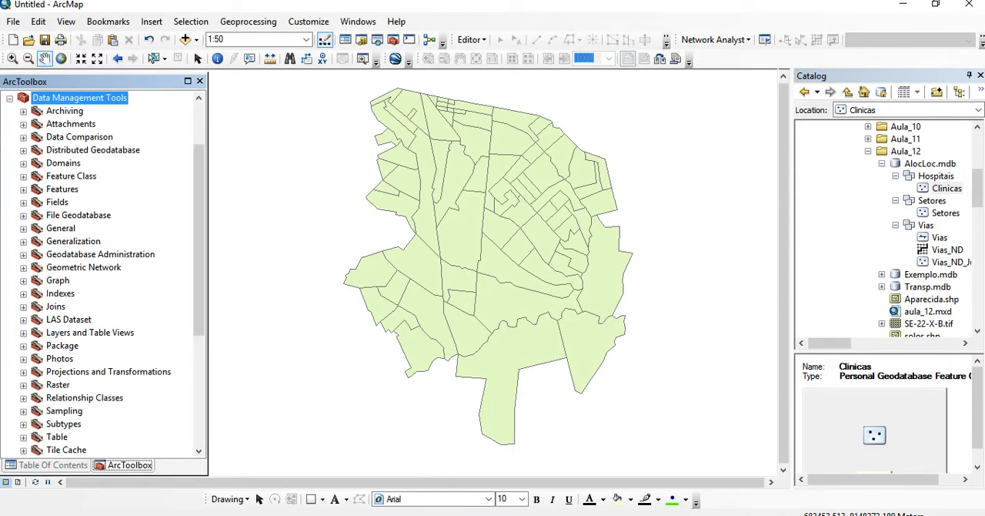
click(23, 177)
click(23, 177)
click(23, 189)
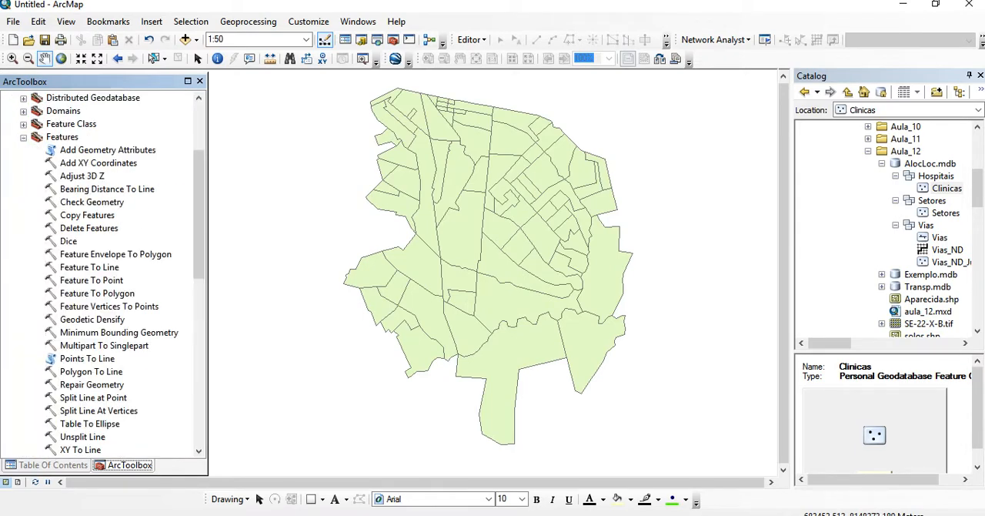
click(92, 280)
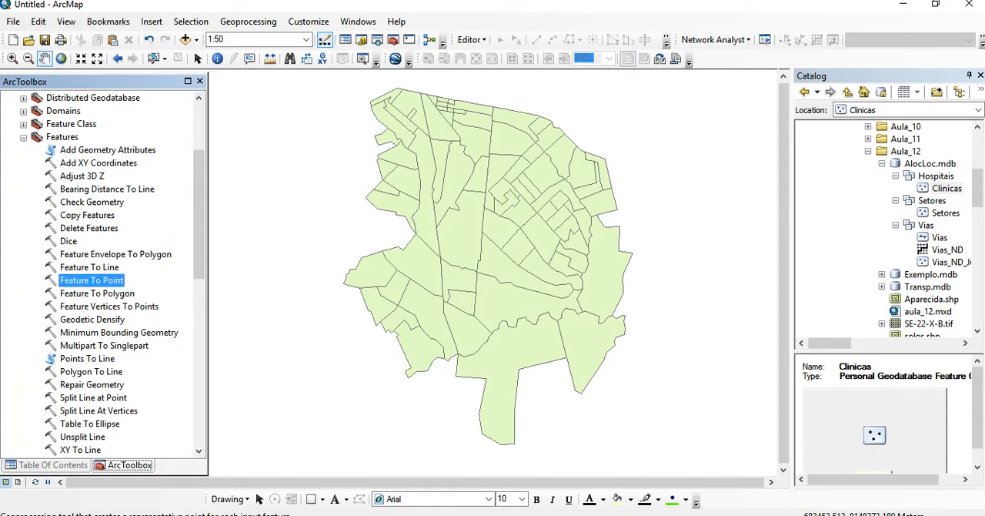
Preview Feature To Point with Setores as the input, cancel it without running, and return to the table of contents
double_click(92, 280)
click(503, 157)
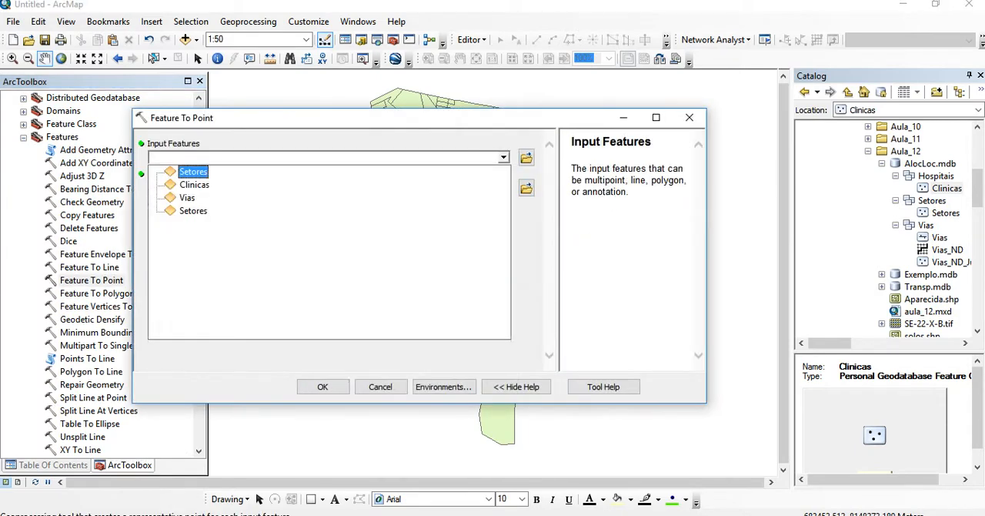
click(193, 171)
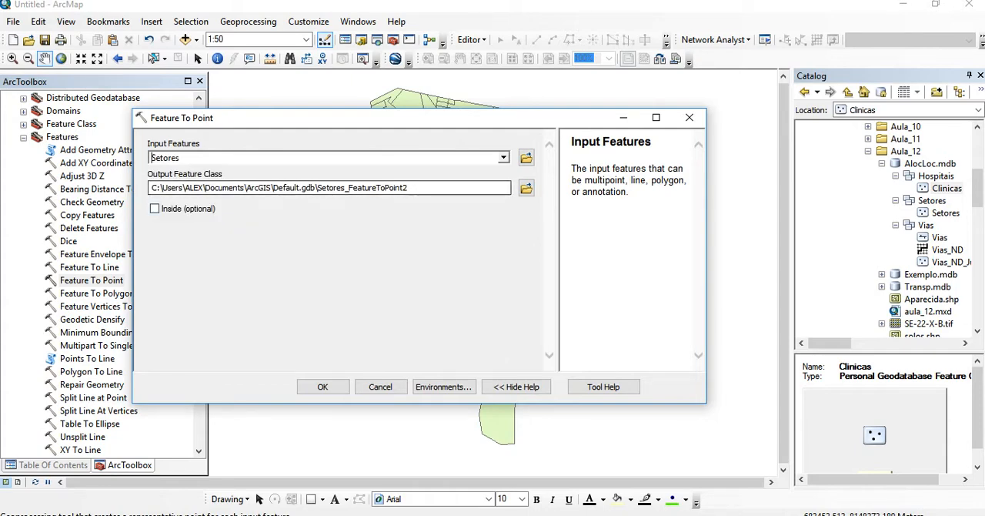
click(689, 117)
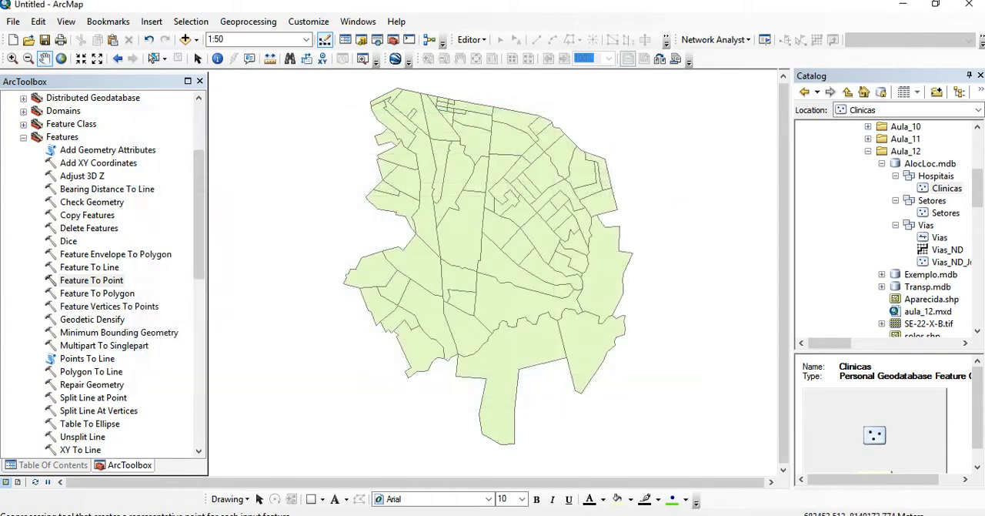
click(199, 81)
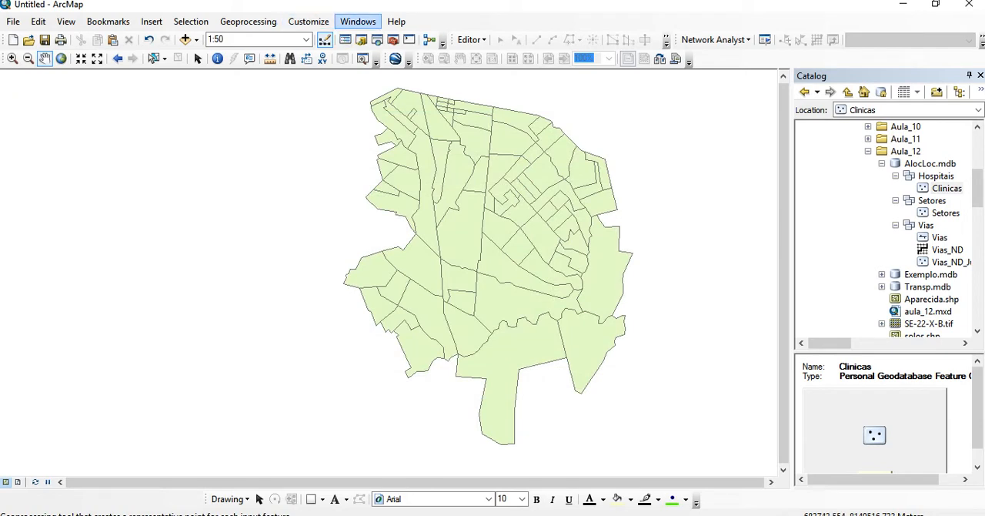
click(358, 21)
click(394, 87)
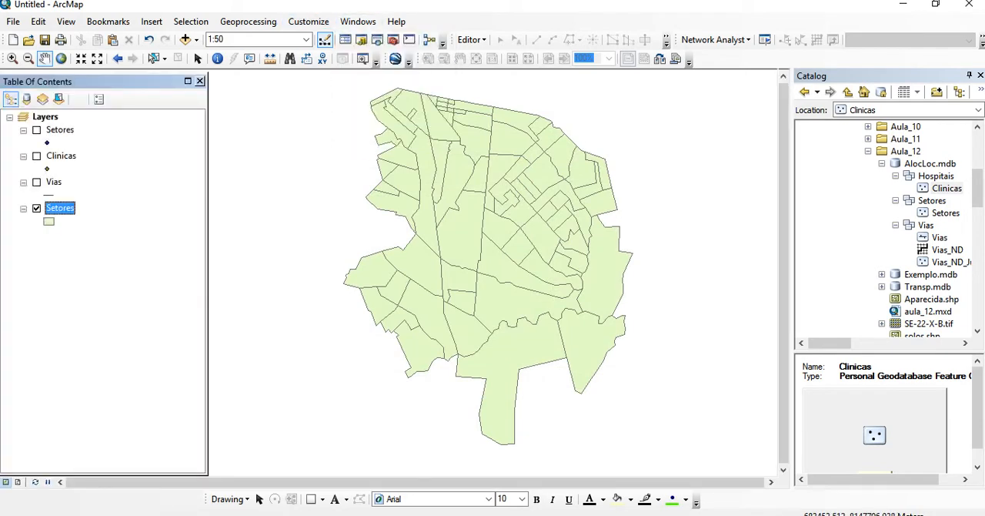
Show the Setores point layer and remove the Setores polygon layer from the map
click(36, 208)
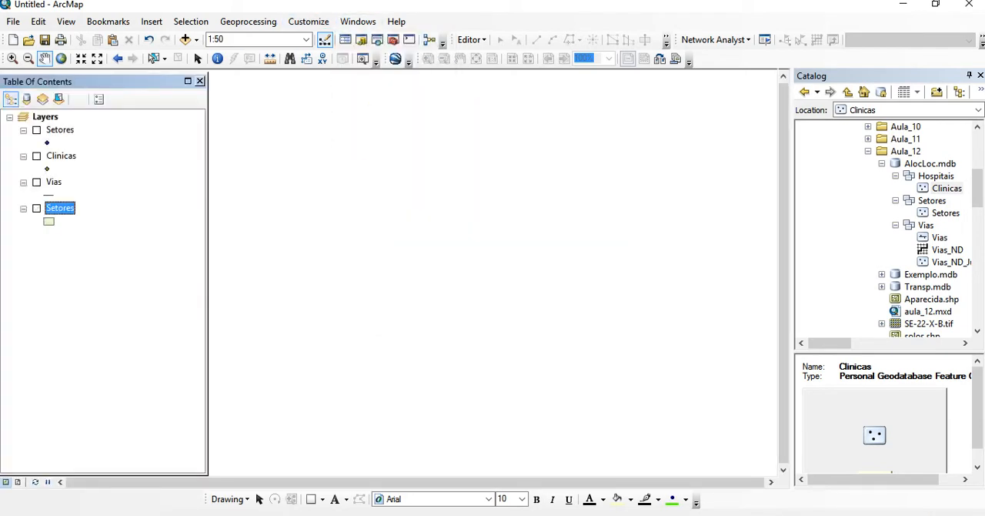
click(36, 129)
right_click(60, 207)
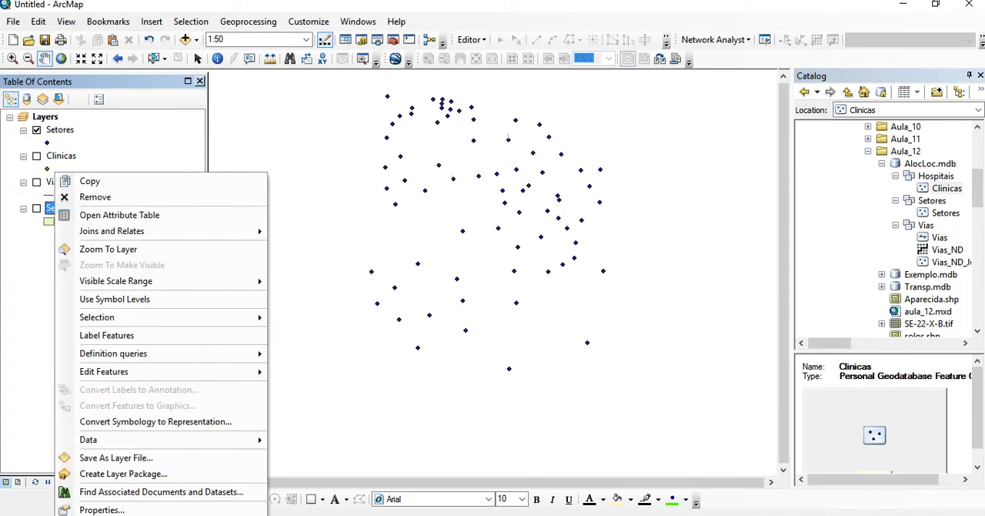
click(89, 196)
Review the Pop_Plan1 population field in the attribute table of the Setores point layer, and close the table
click(60, 131)
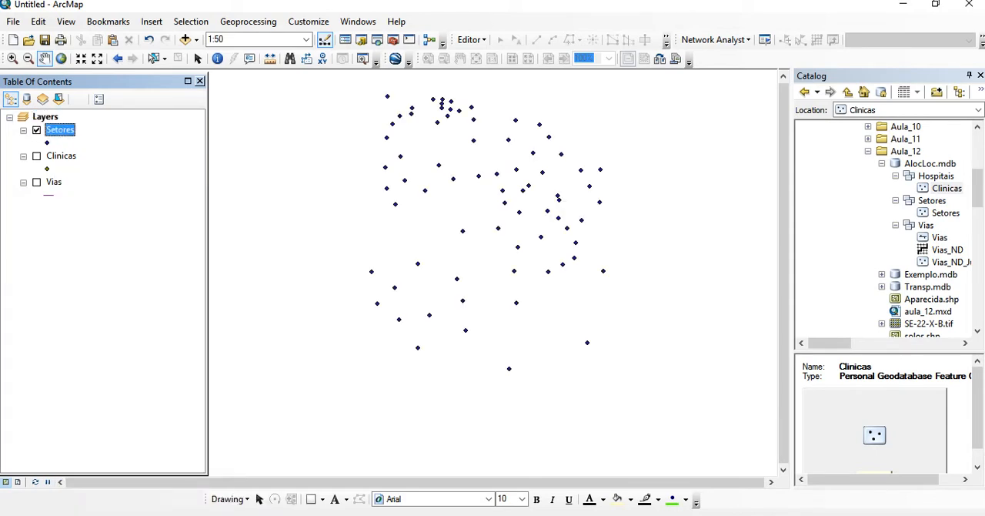
right_click(60, 129)
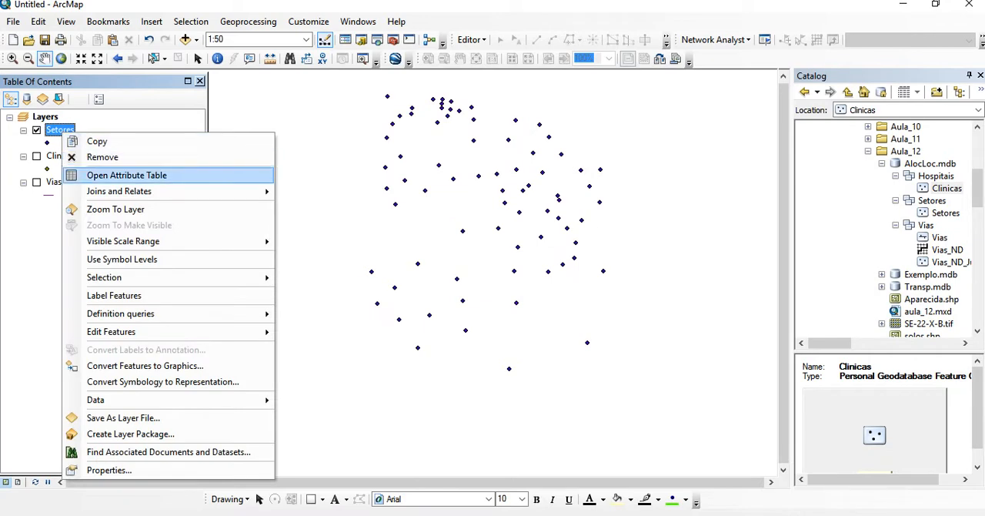
click(93, 173)
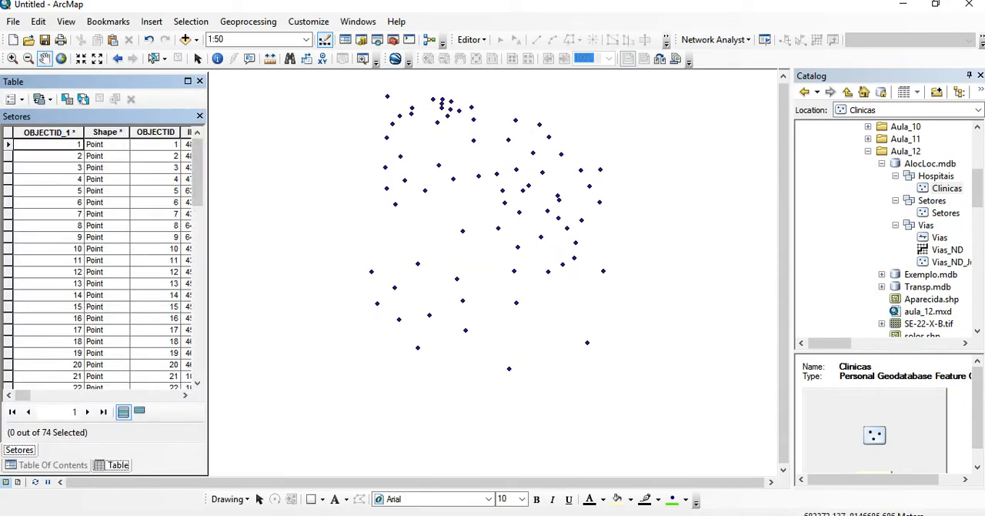
drag(393, 223, 573, 271)
drag(462, 265, 415, 260)
drag(208, 262, 794, 262)
drag(208, 415, 685, 416)
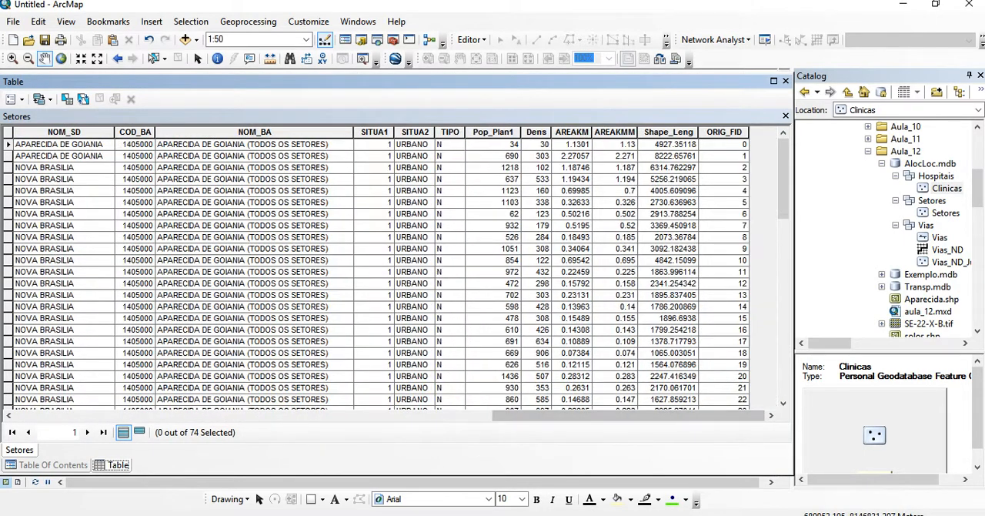
click(493, 133)
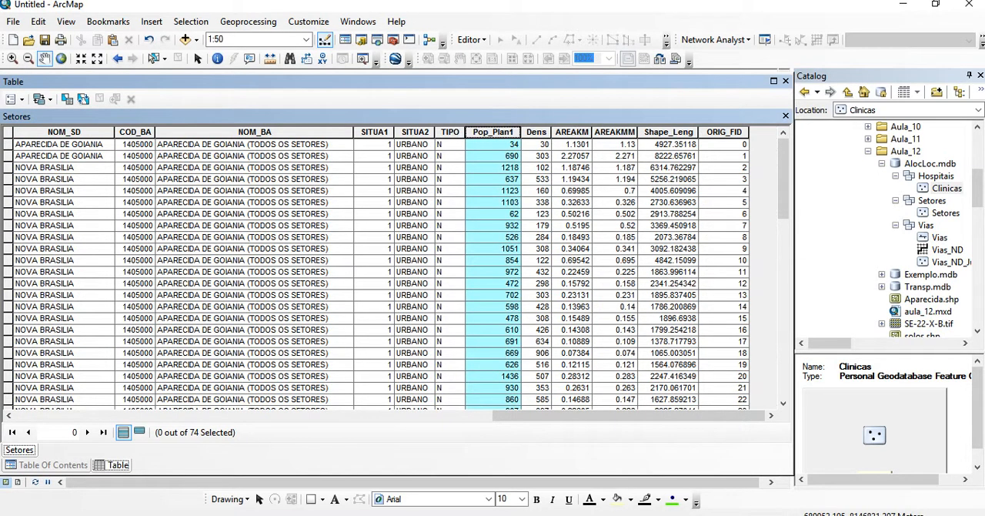
click(786, 116)
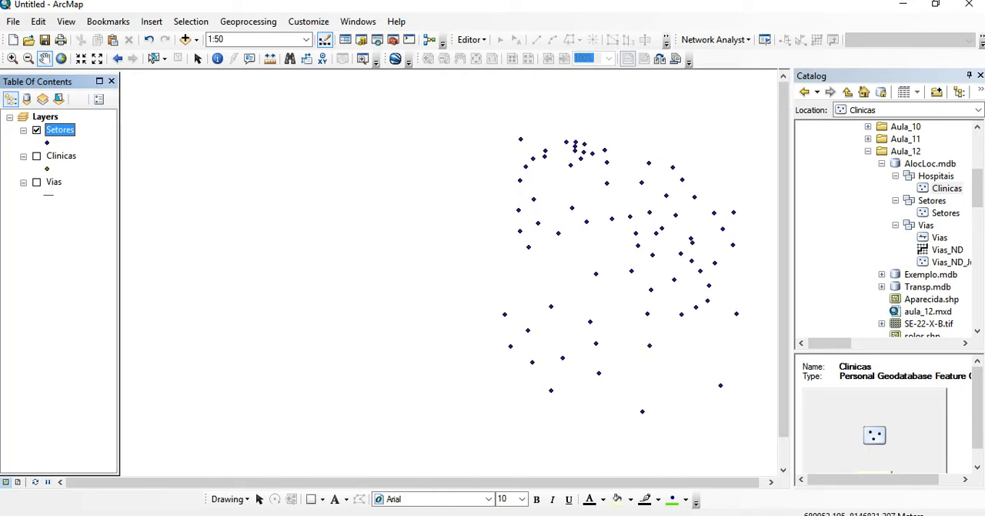
Show the Clinicas layer at full map extent and give its points the Hospital 2 symbol
click(61, 58)
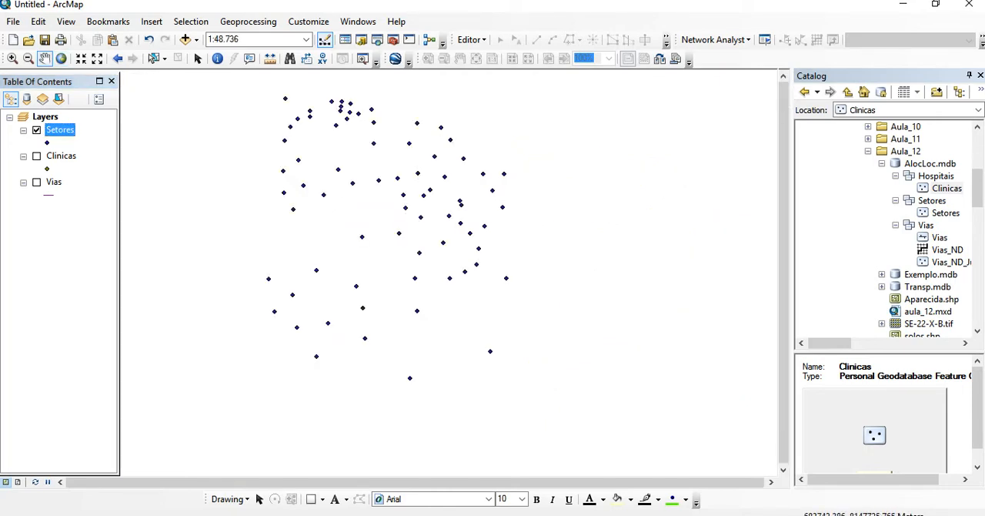
click(37, 156)
click(47, 168)
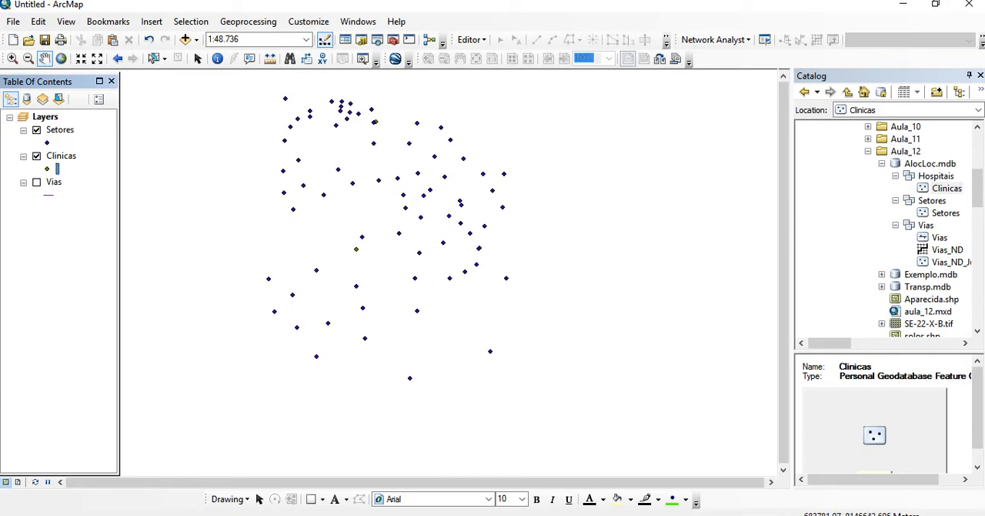
scroll(427, 285, down, 10)
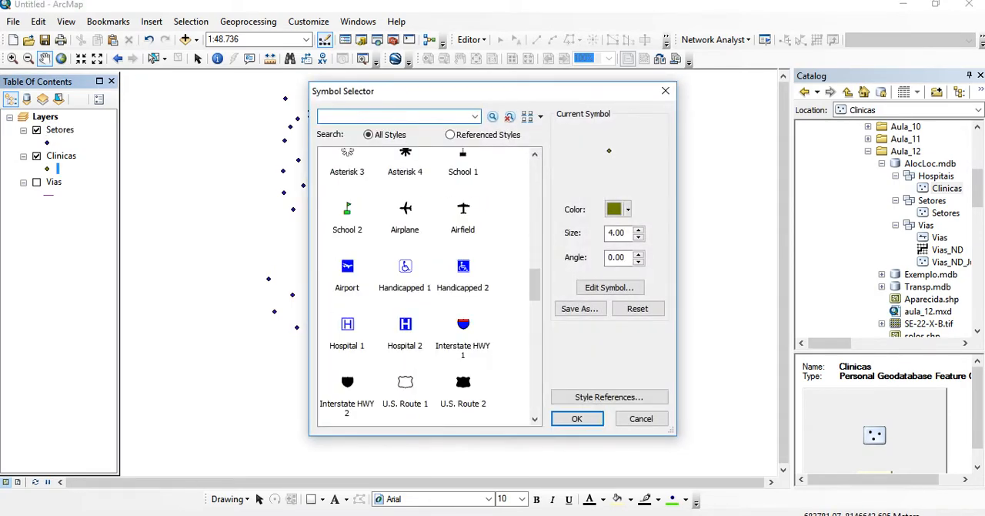
double_click(405, 326)
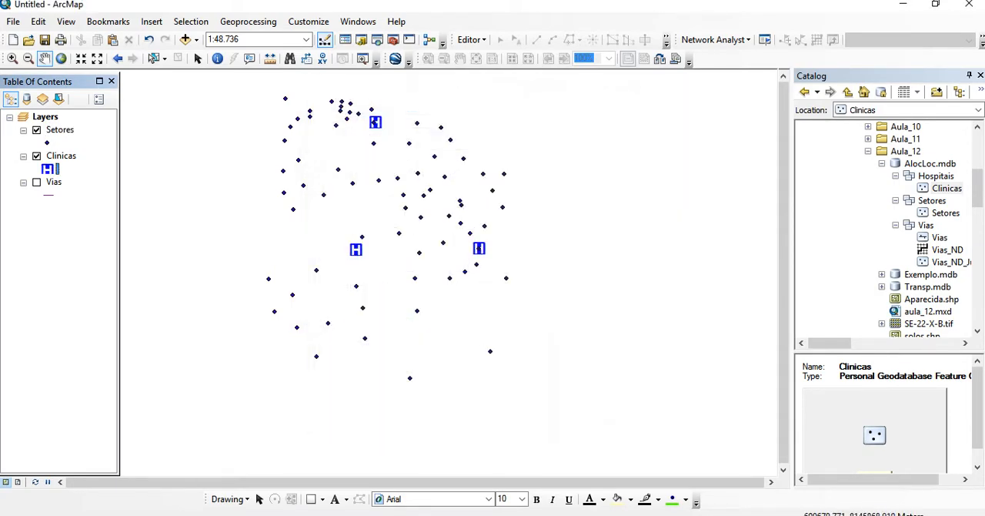
Show the Vias layer on the map and check whether a new Location-Allocation analysis is available in Network Analyst
click(37, 181)
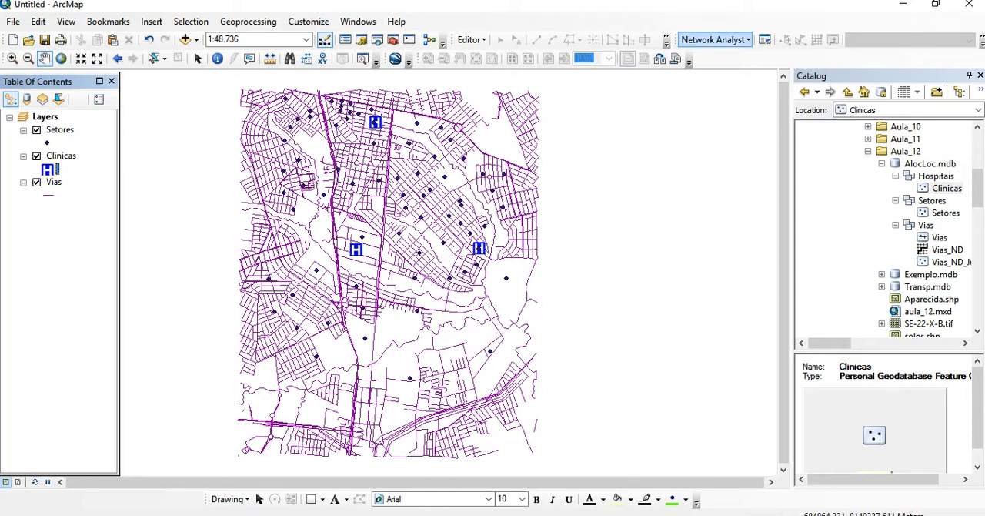
click(716, 39)
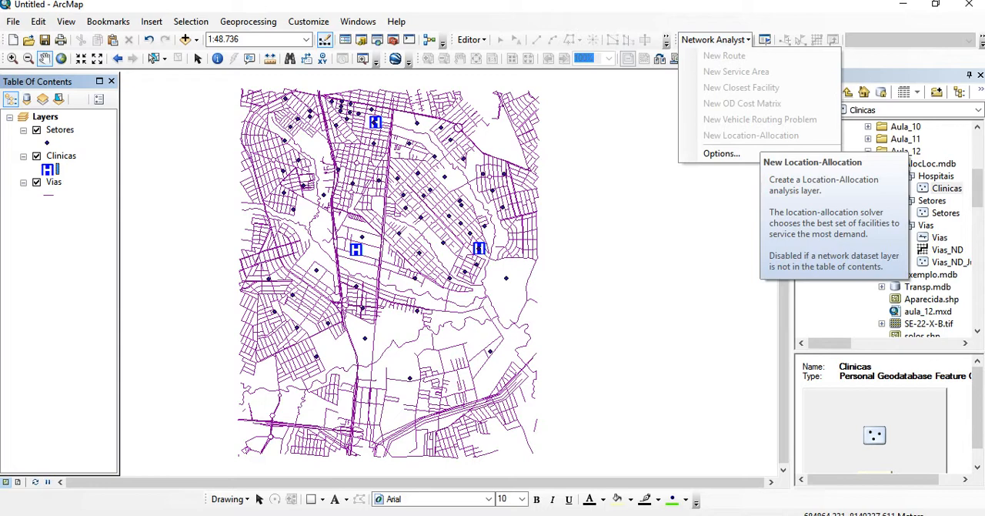
click(716, 39)
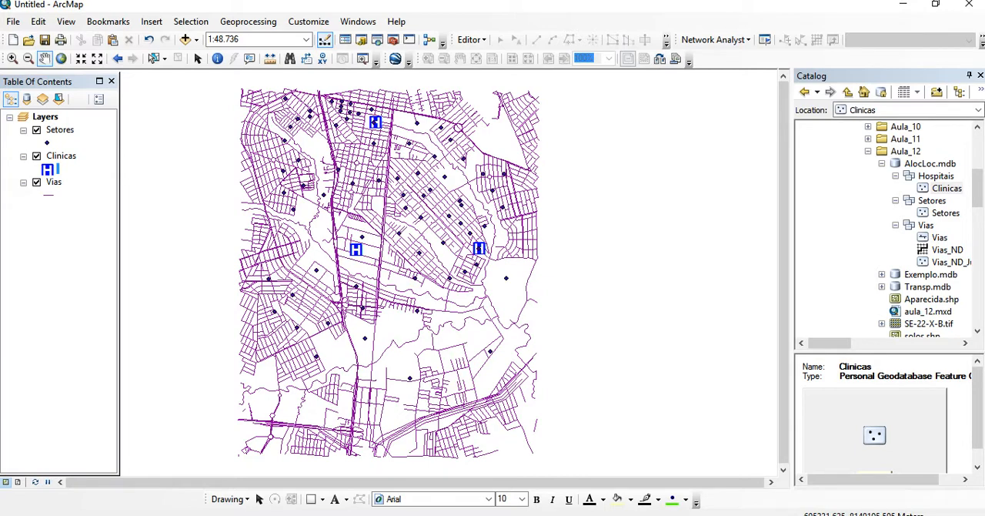
Look through the Vias and Hospitais datasets and the new-item options of the AlocLoc.mdb geodatabase in the Catalog
right_click(925, 224)
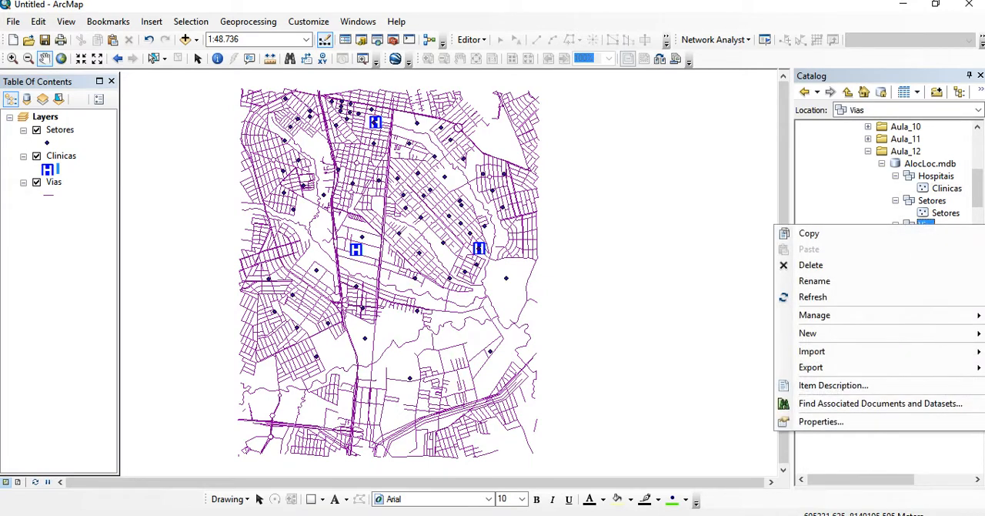
click(926, 224)
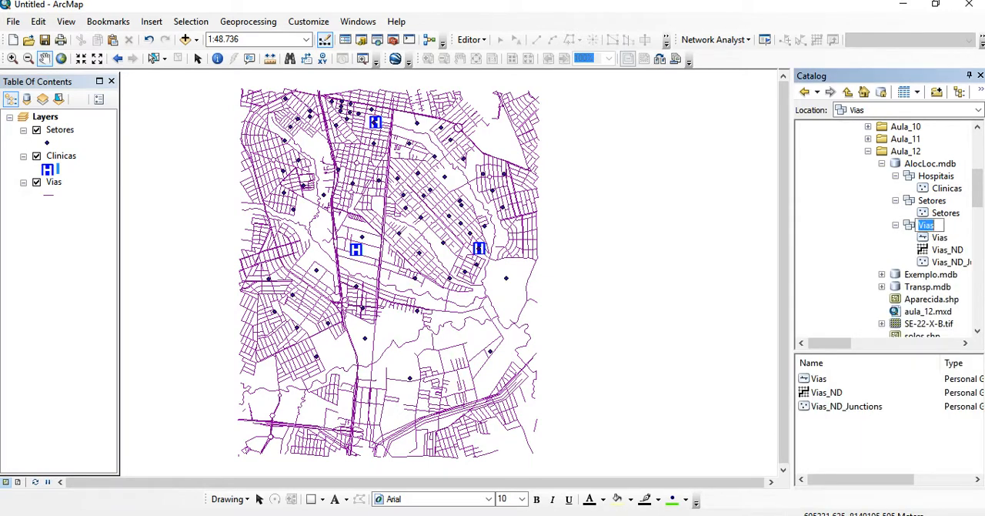
click(930, 163)
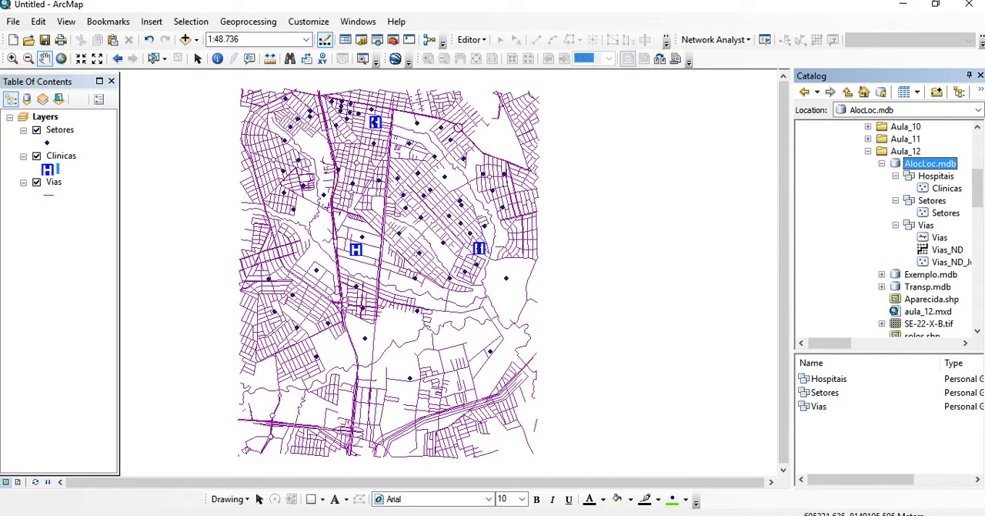
click(936, 176)
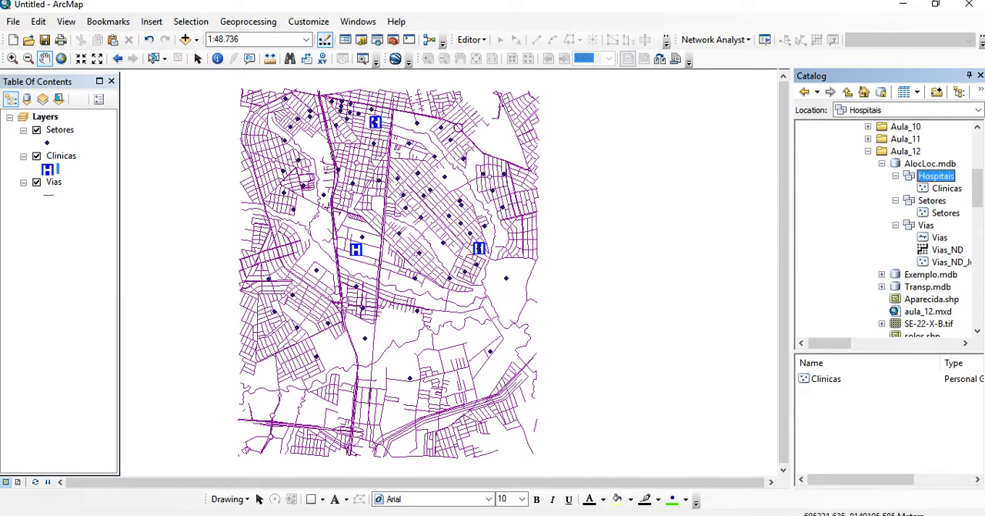
right_click(936, 177)
right_click(934, 172)
right_click(929, 164)
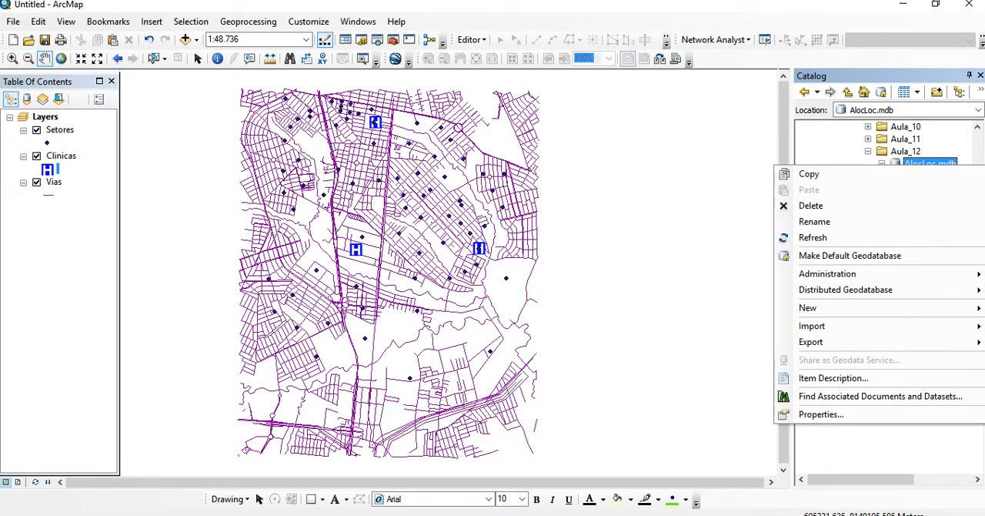
mouse_move(808, 307)
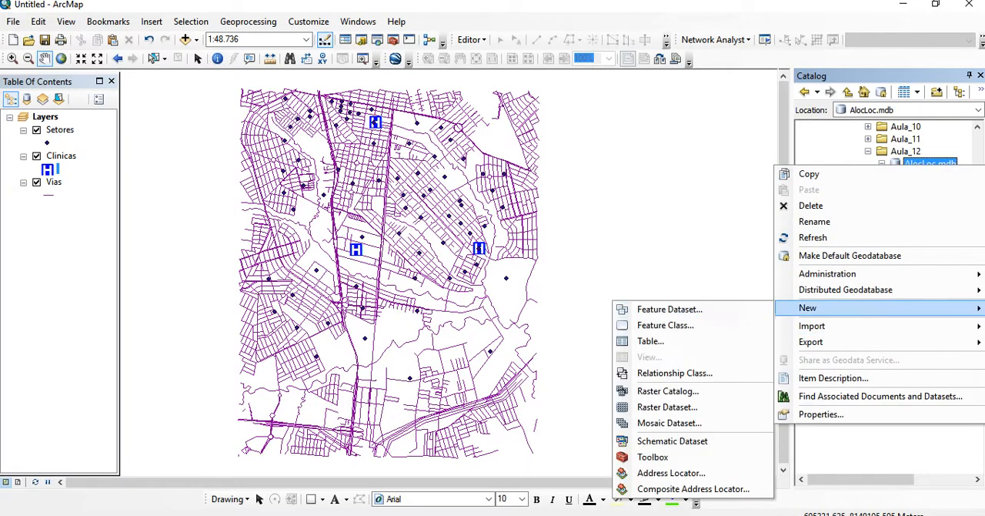
click(828, 146)
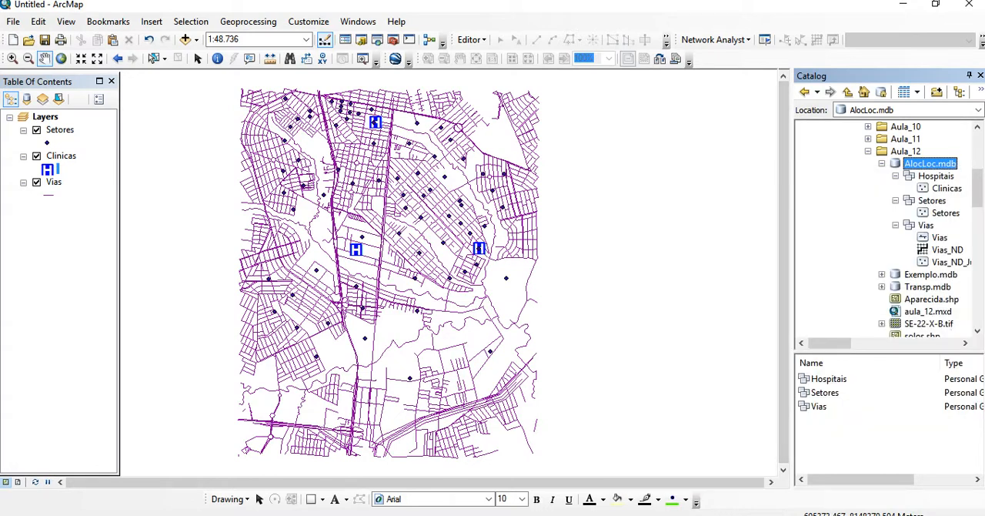
Collapse the Hospitais, Setores and Vias feature datasets of AlocLoc.mdb in the Catalog
click(896, 200)
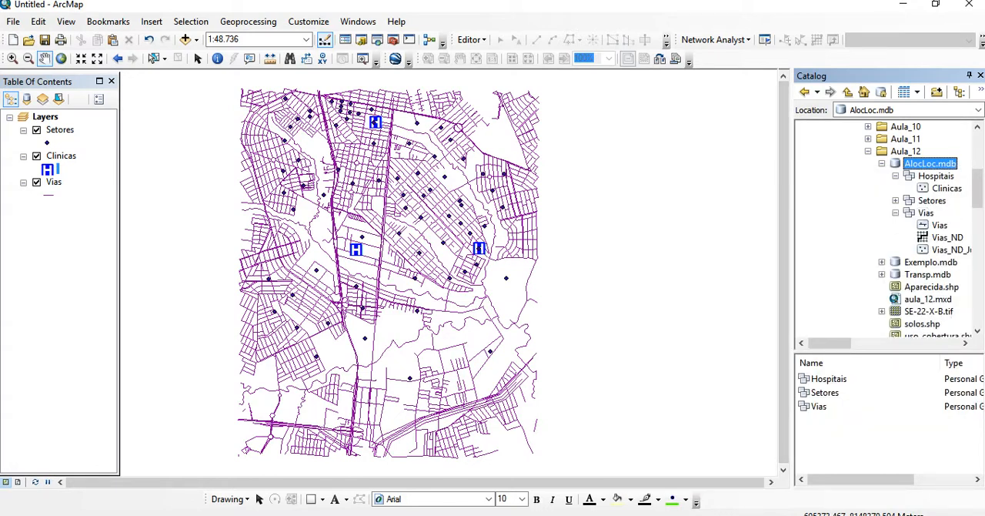
click(896, 176)
click(895, 200)
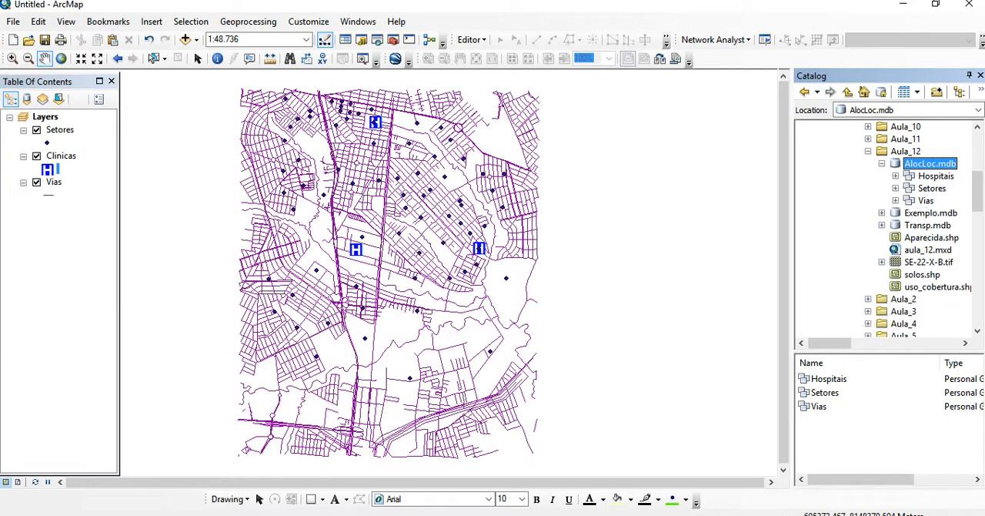
right_click(926, 201)
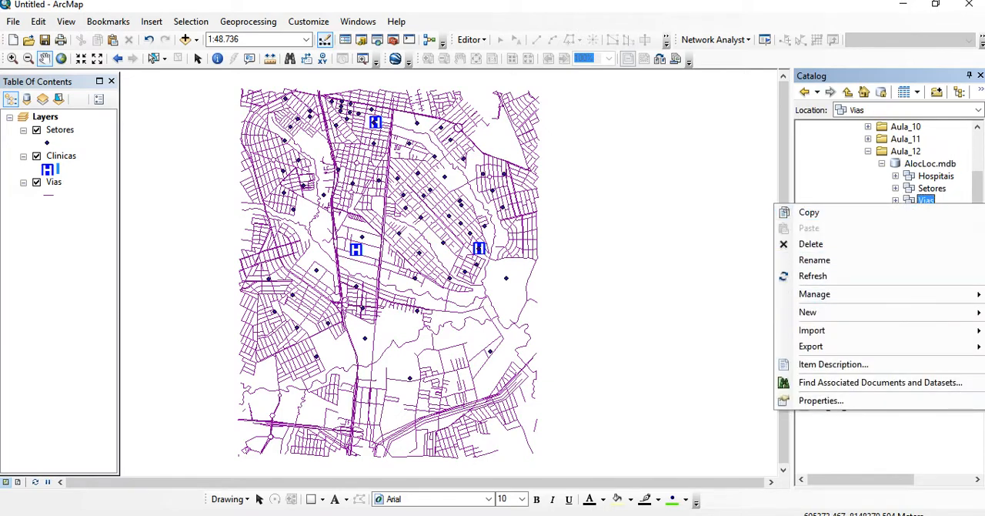
mouse_move(816, 312)
click(703, 363)
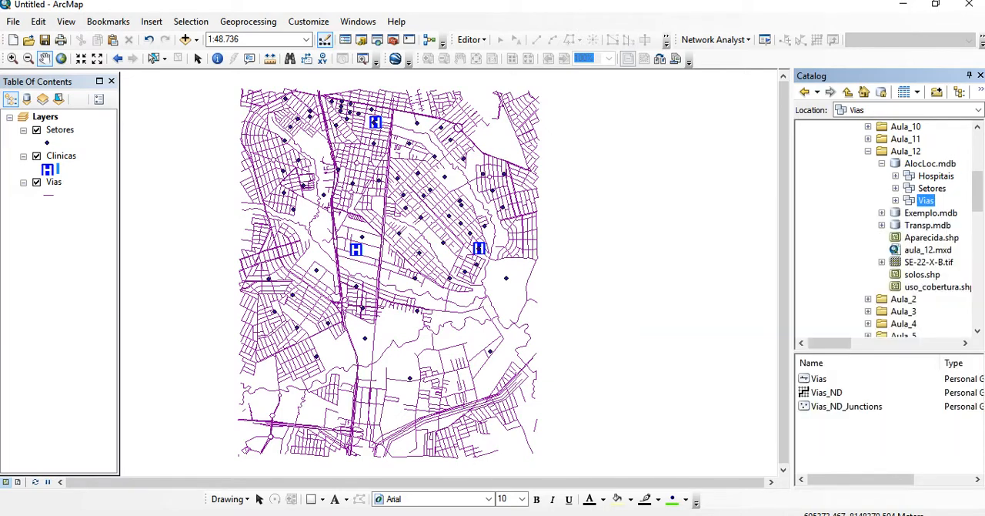
key(Return)
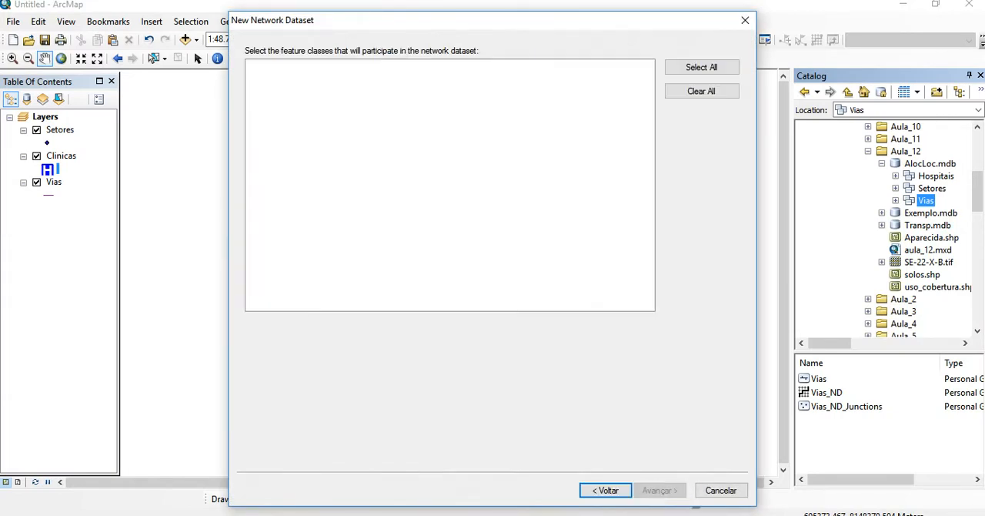
click(745, 21)
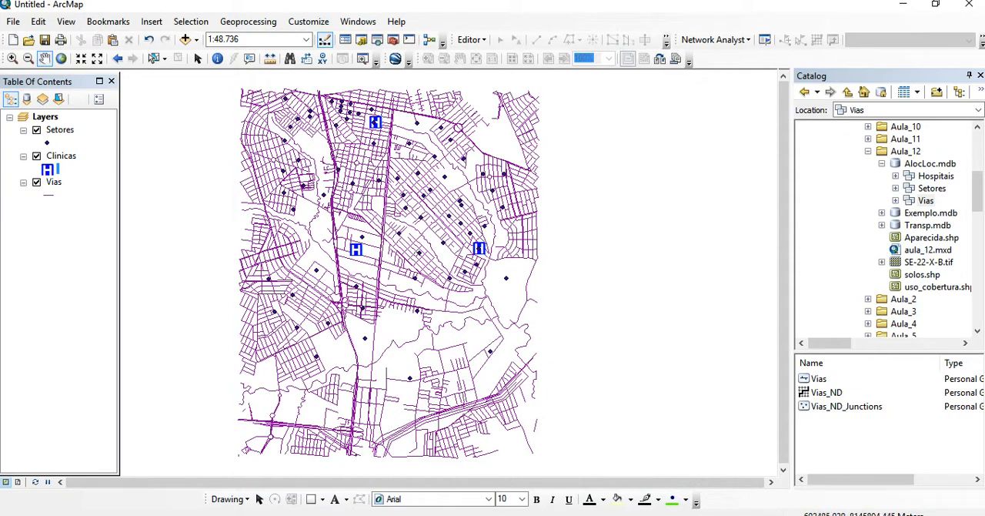
Delete the existing Vias_ND network dataset from the Vias feature dataset
click(895, 200)
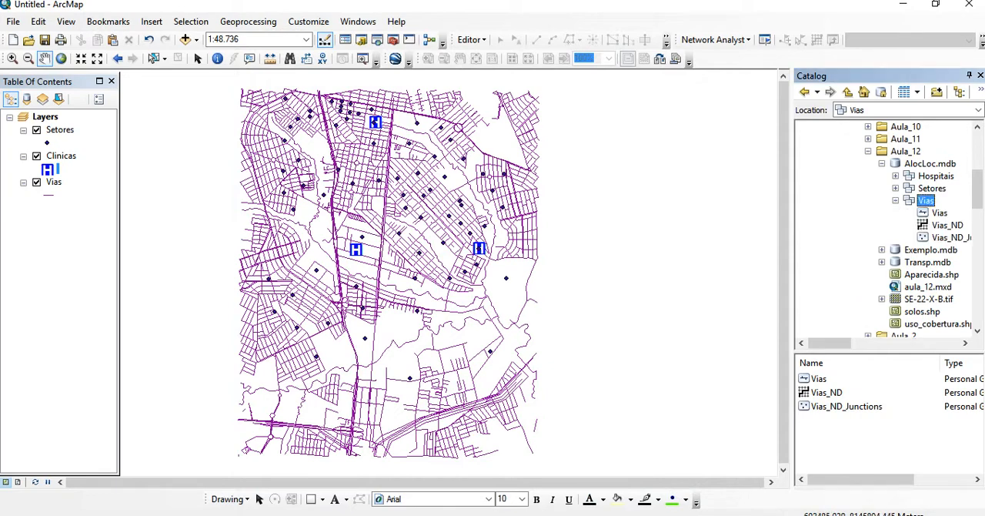
click(947, 225)
right_click(946, 225)
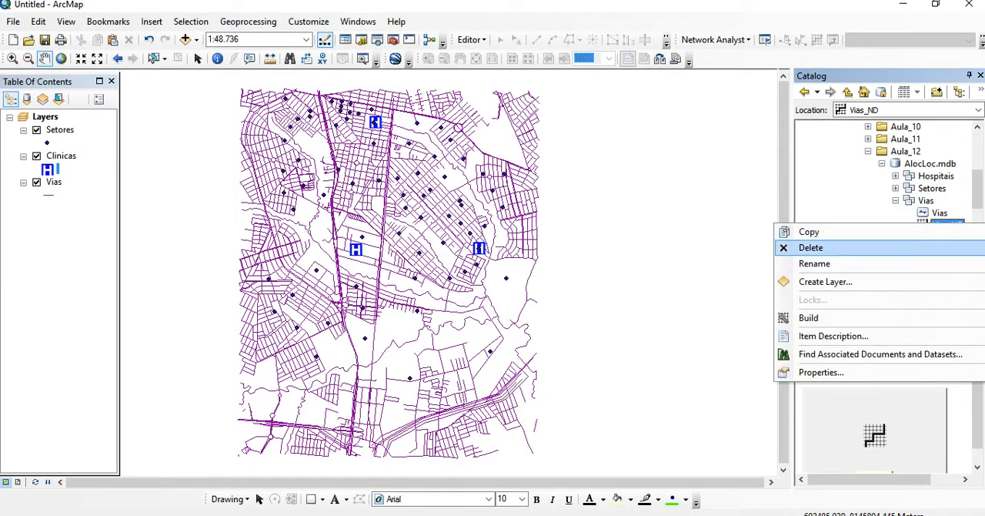
click(814, 248)
key(Return)
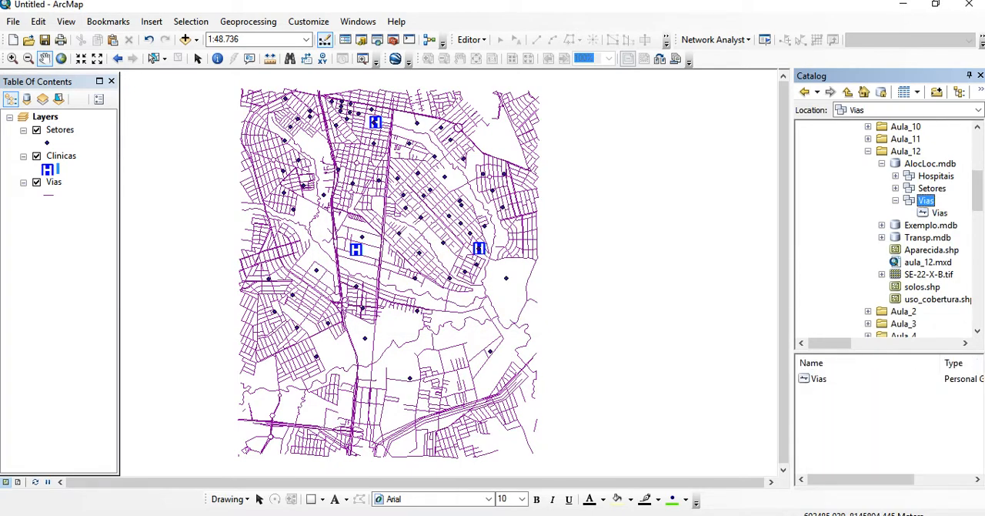
Start a new network dataset named Vias_ND, version 10.1, in the Vias feature dataset, without modelling turns
right_click(926, 200)
mouse_move(808, 313)
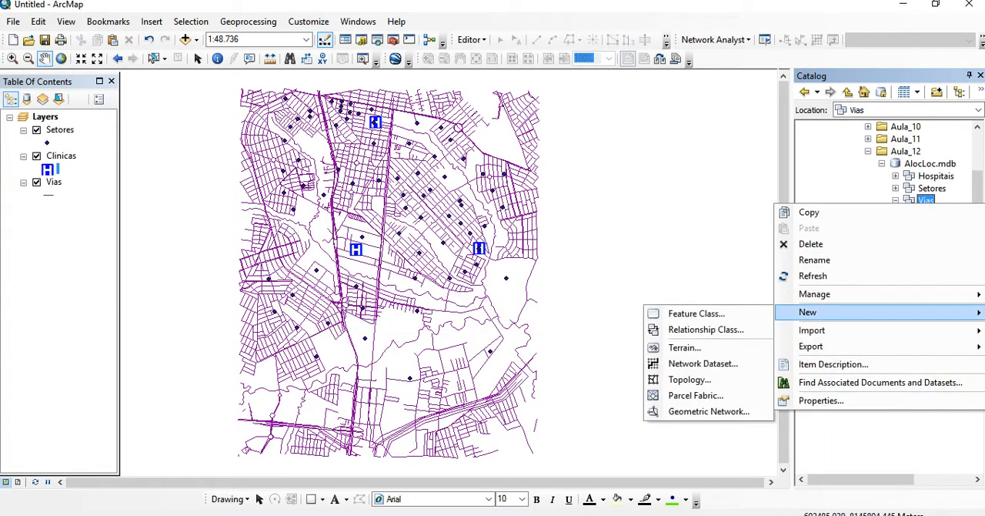
click(704, 362)
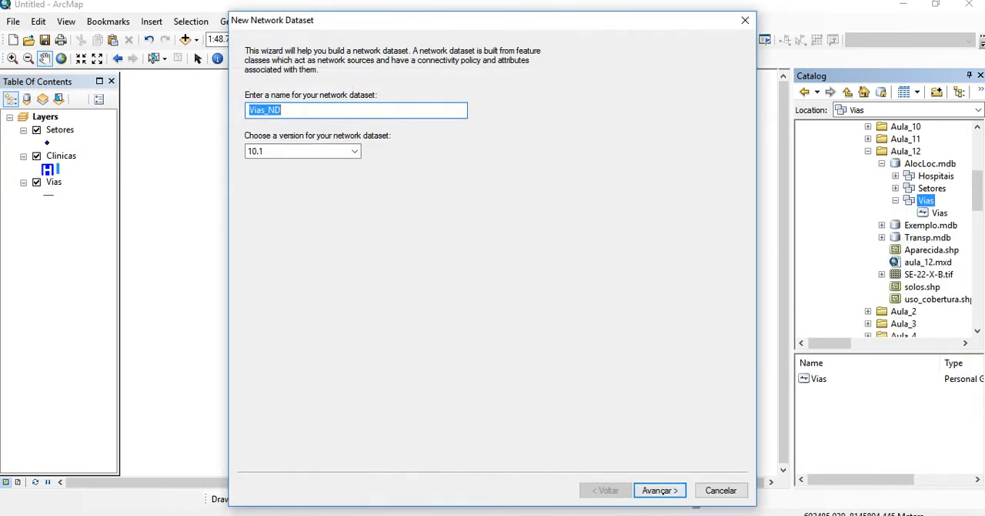
click(659, 490)
click(660, 490)
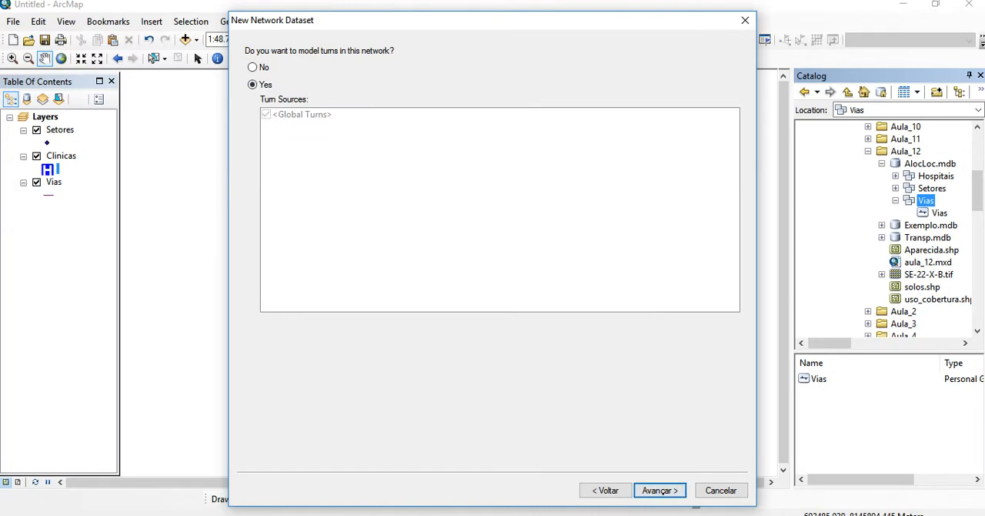
click(253, 67)
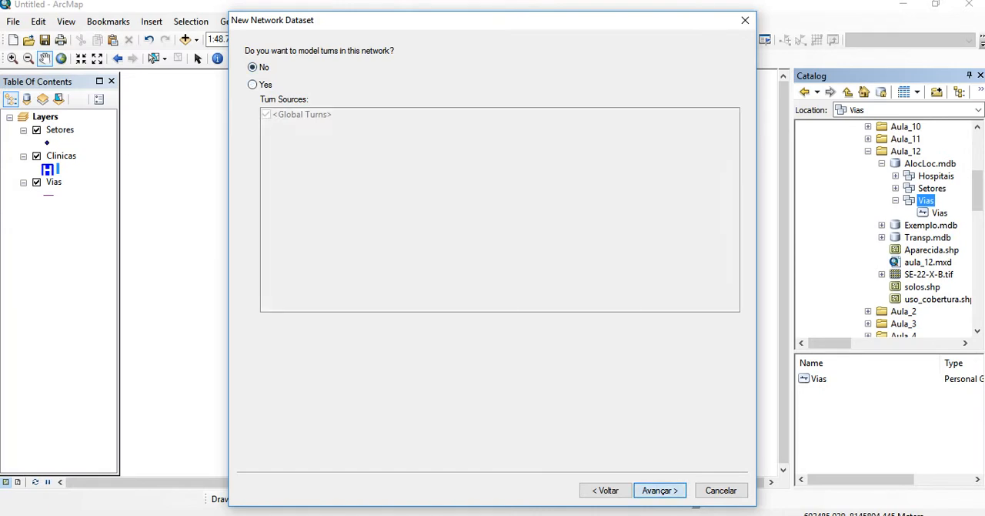
click(660, 491)
Set the connectivity policy of the Vias source to Any Vertex and the elevation modelling to None
click(283, 134)
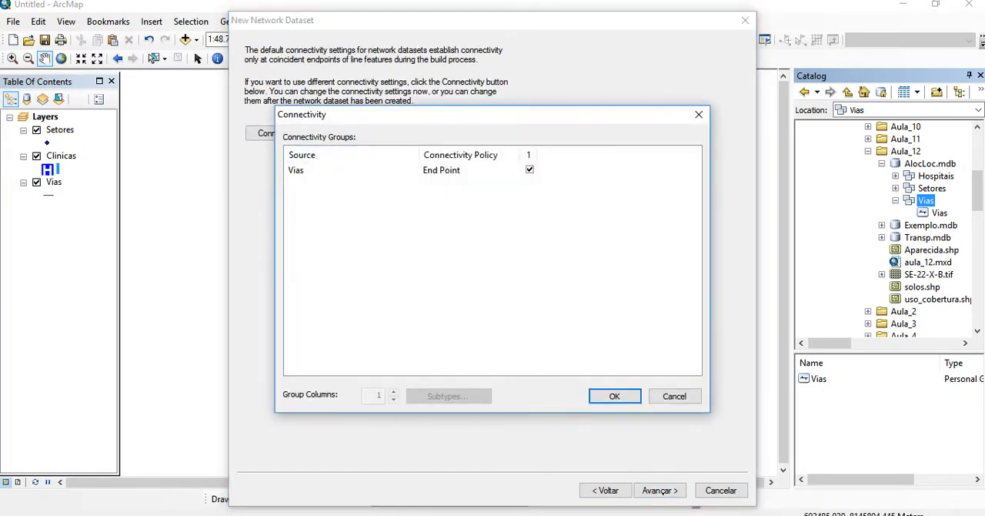
click(462, 170)
click(462, 186)
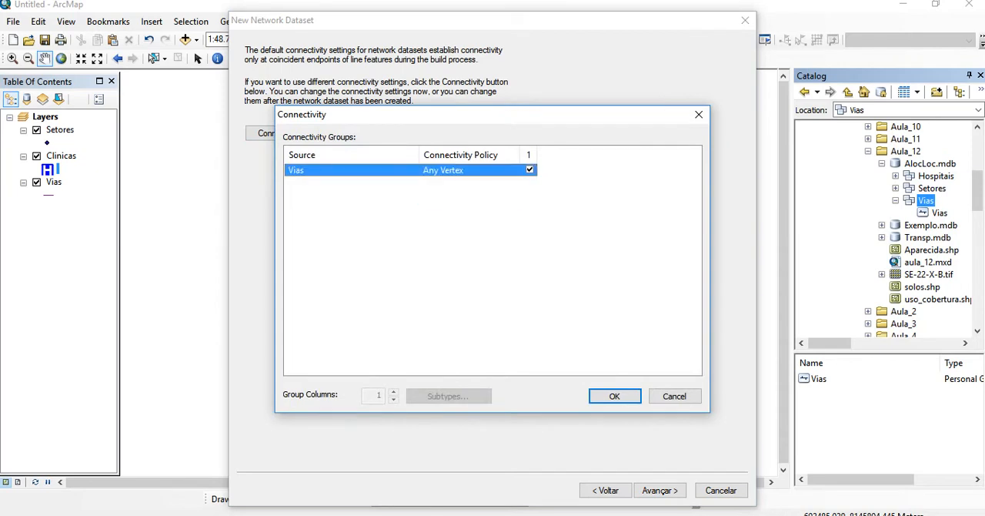
click(614, 396)
click(660, 490)
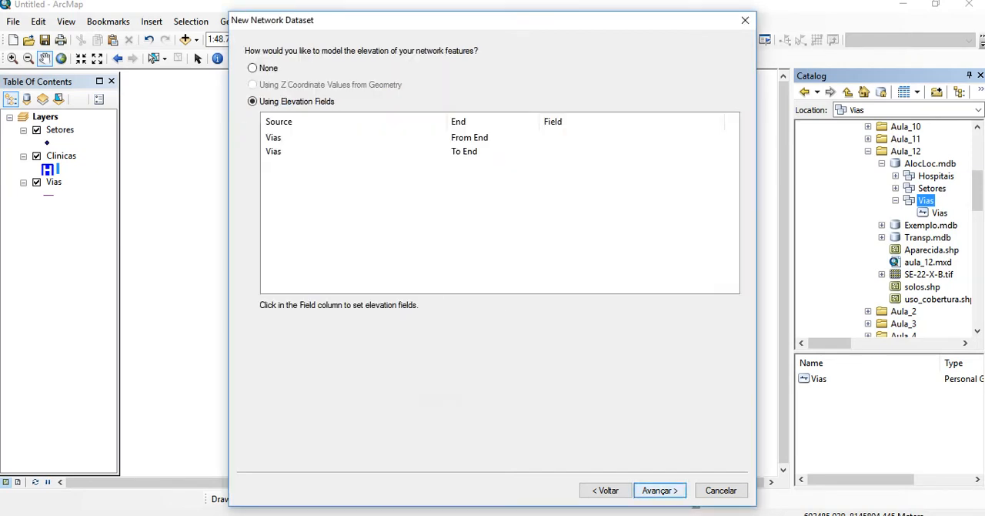
click(252, 67)
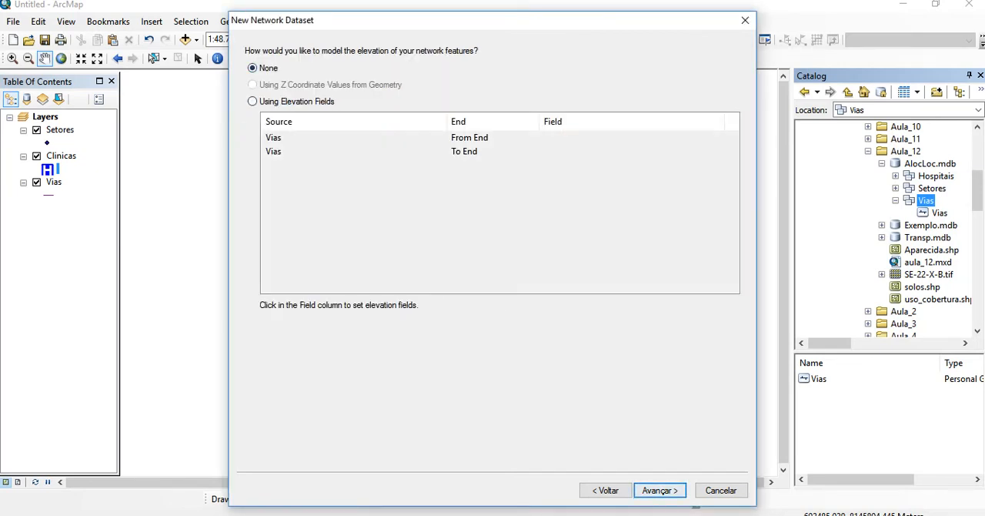
click(660, 491)
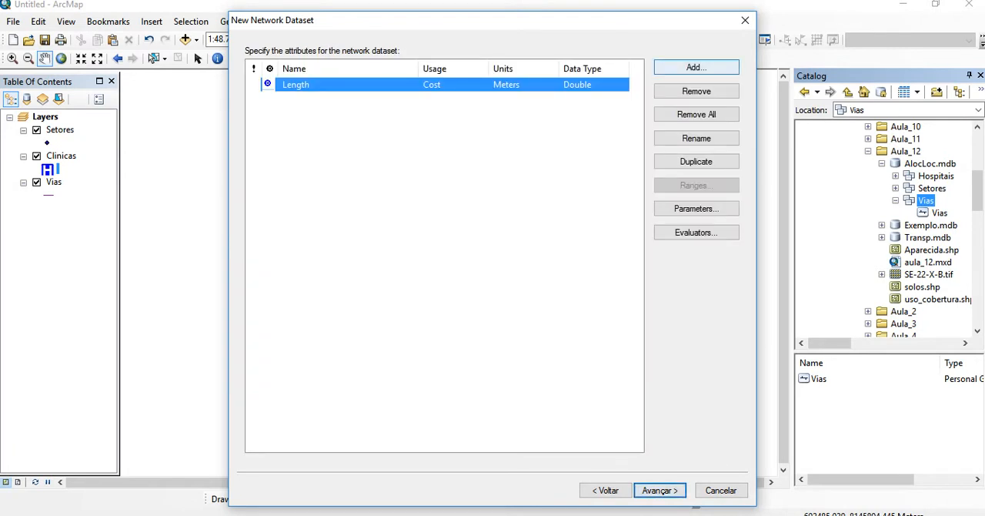
Try to add a cost attribute named Tempo, in Minutes with data type Double, to the network dataset
click(695, 67)
text(Tempo)
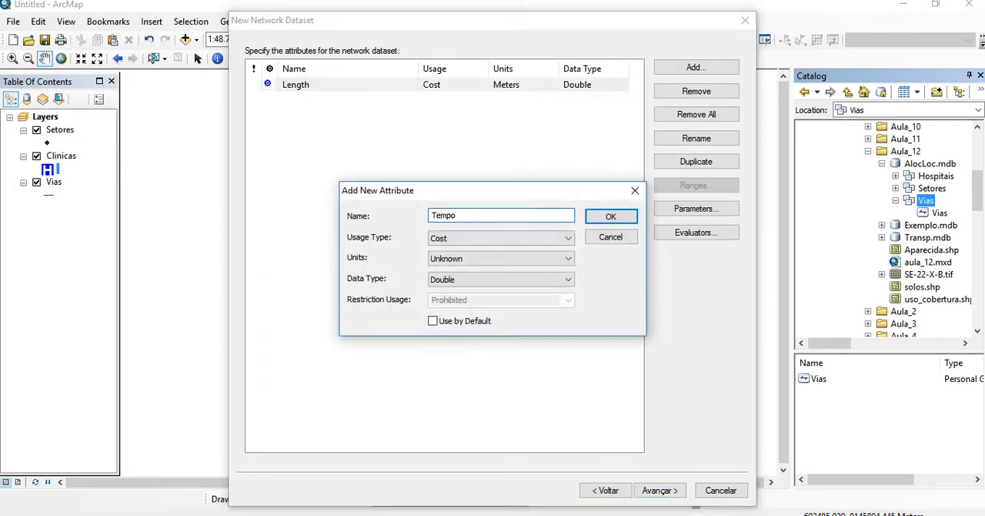
click(501, 258)
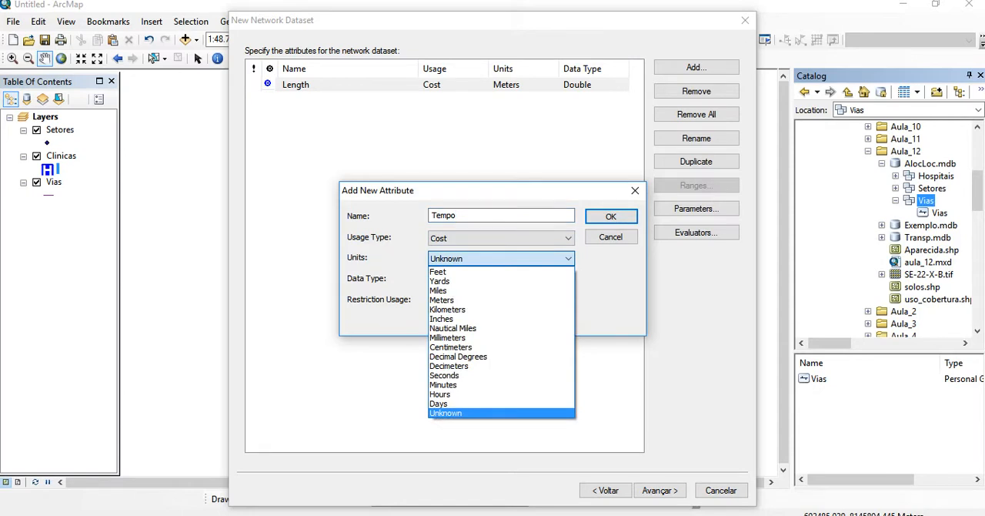
click(501, 385)
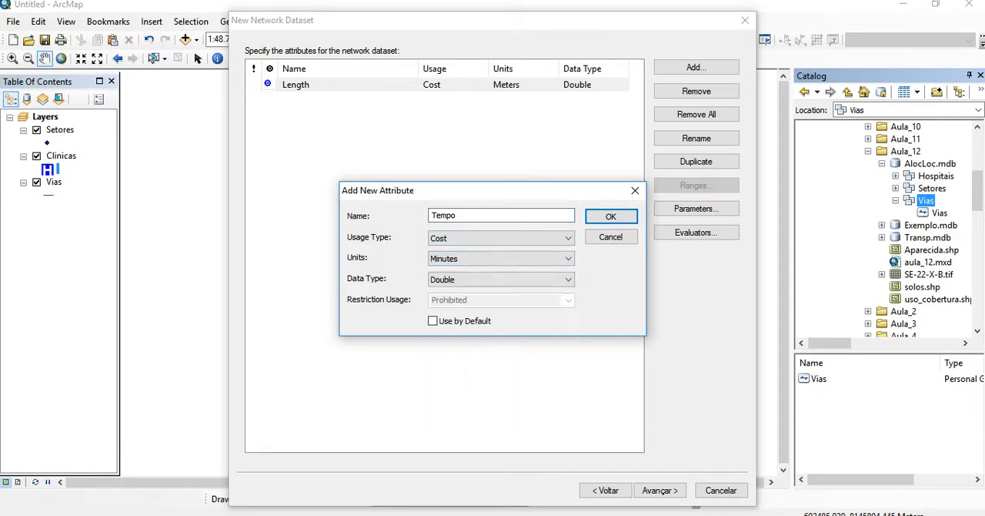
click(612, 216)
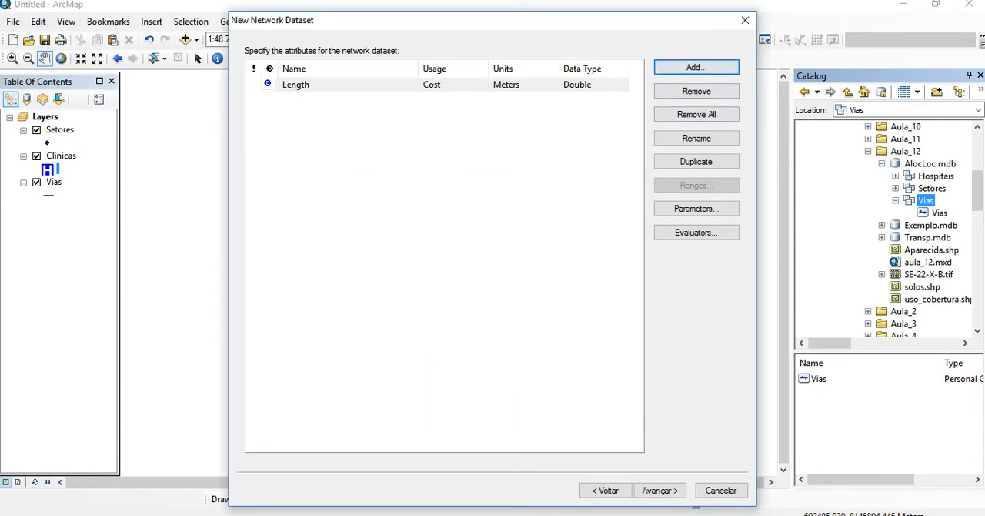
Add a cost attribute named Tempo to the network dataset, with units in Minutes and data type Double
click(697, 68)
text(Tempo)
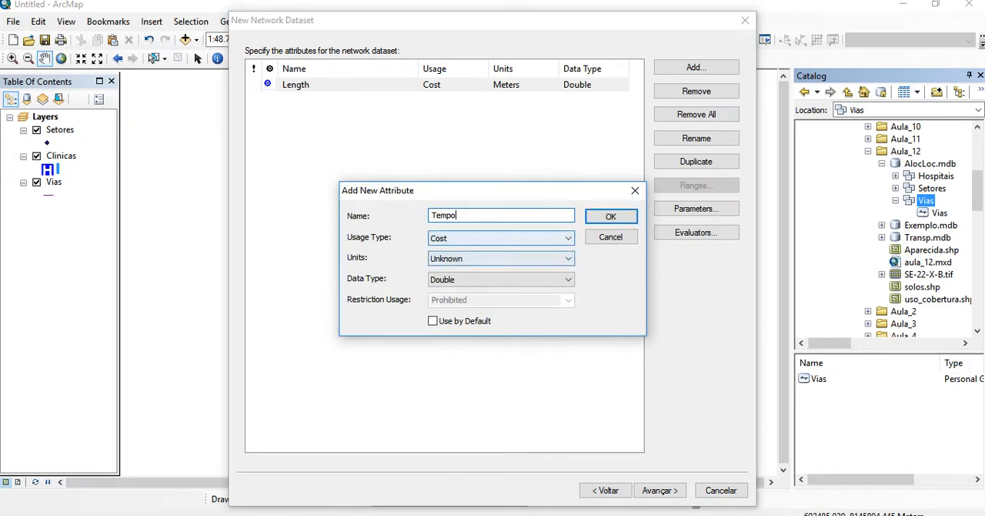
click(501, 258)
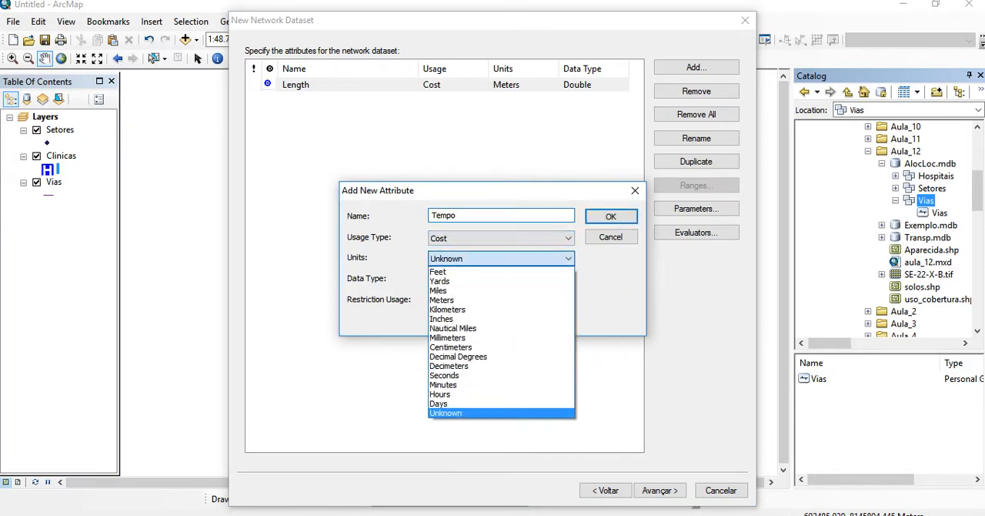
click(444, 385)
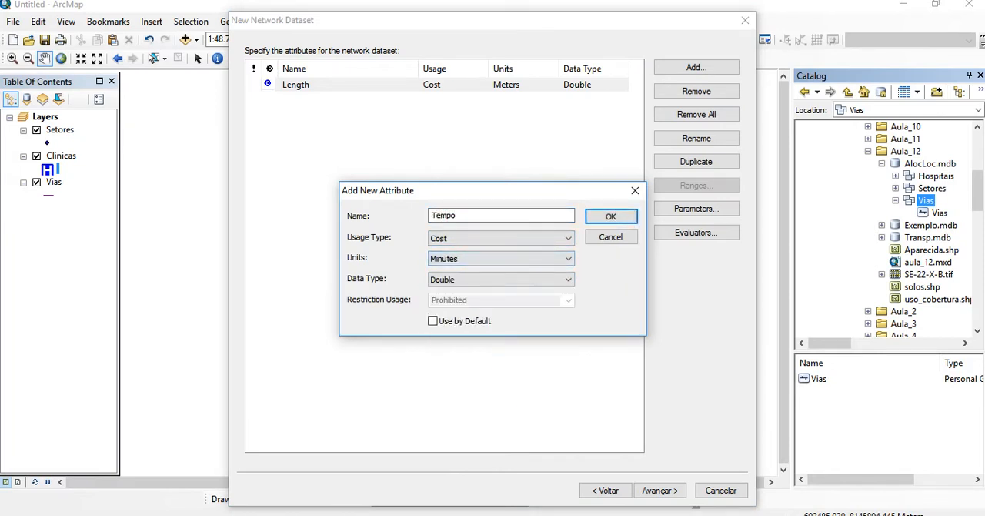
key(Return)
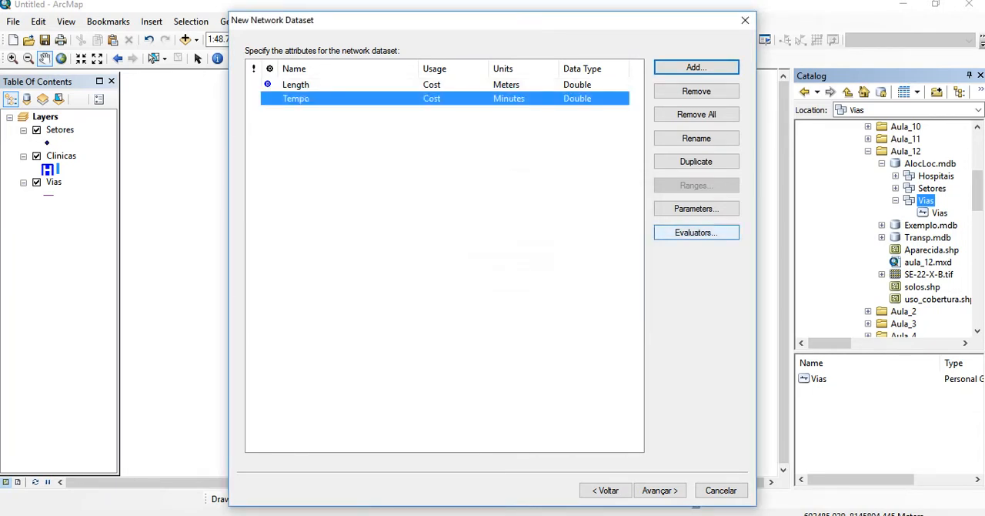
Set the Length attribute's evaluators for the Vias source to the Distancia field in both the From-To and To-From directions
click(695, 231)
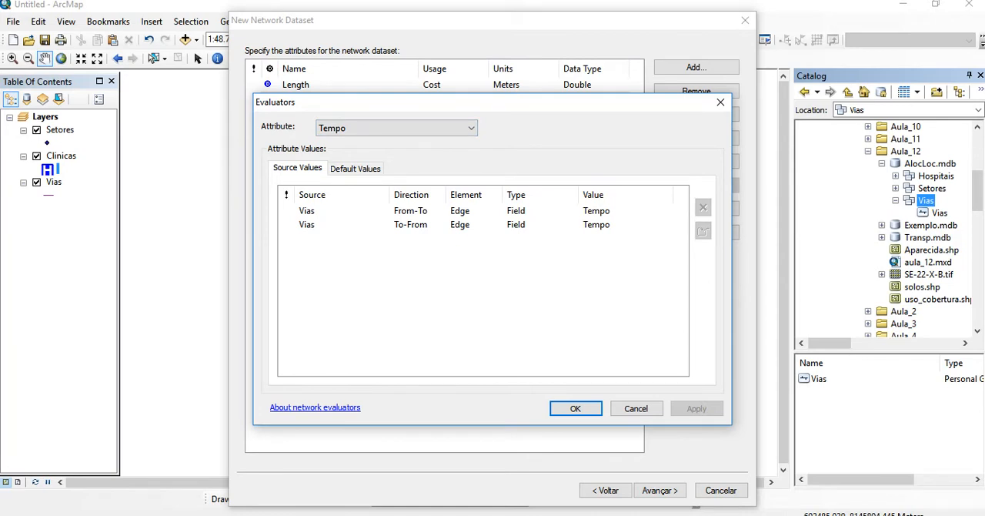
click(415, 128)
click(408, 142)
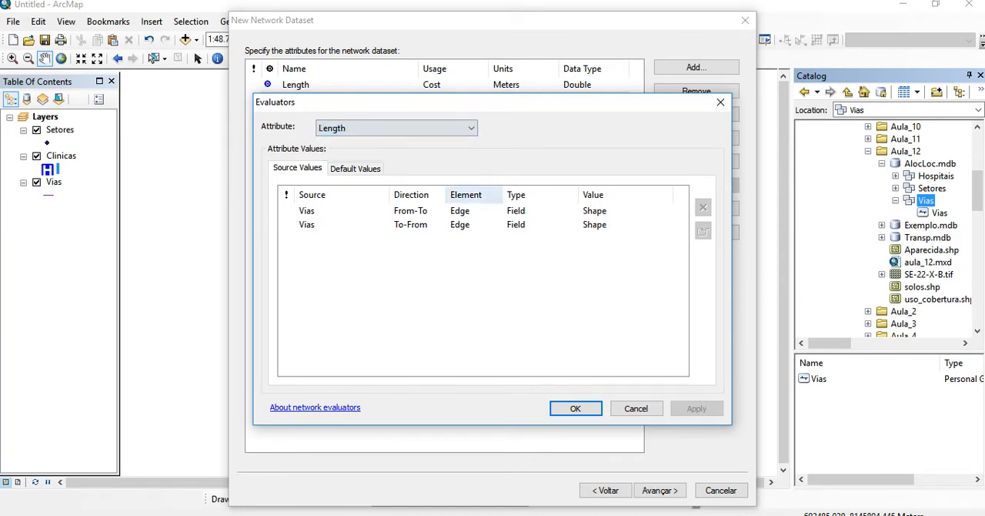
click(613, 211)
click(613, 227)
click(614, 225)
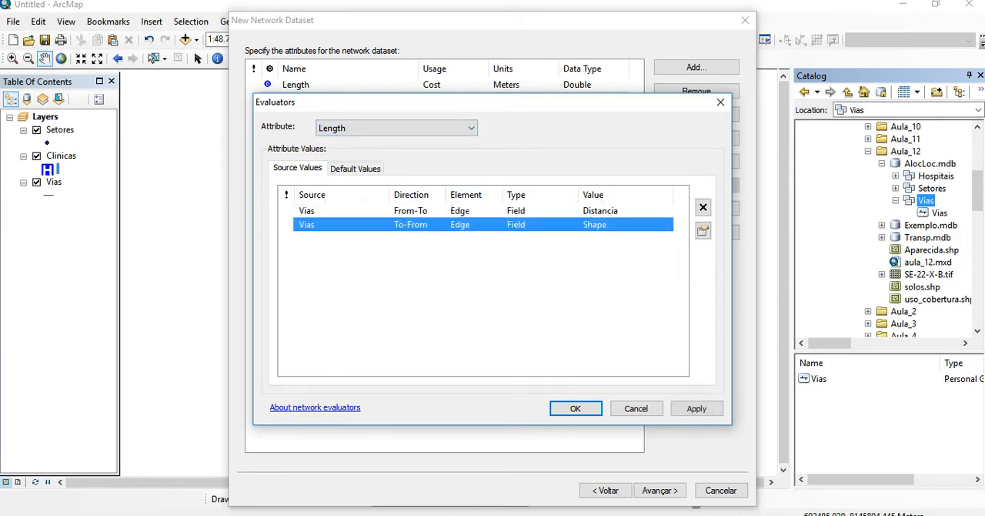
click(614, 242)
click(614, 225)
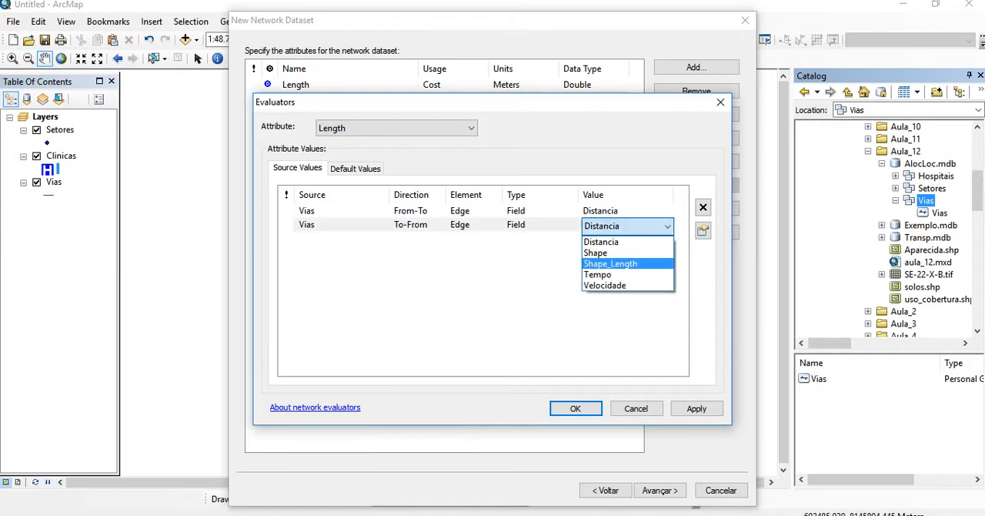
click(614, 242)
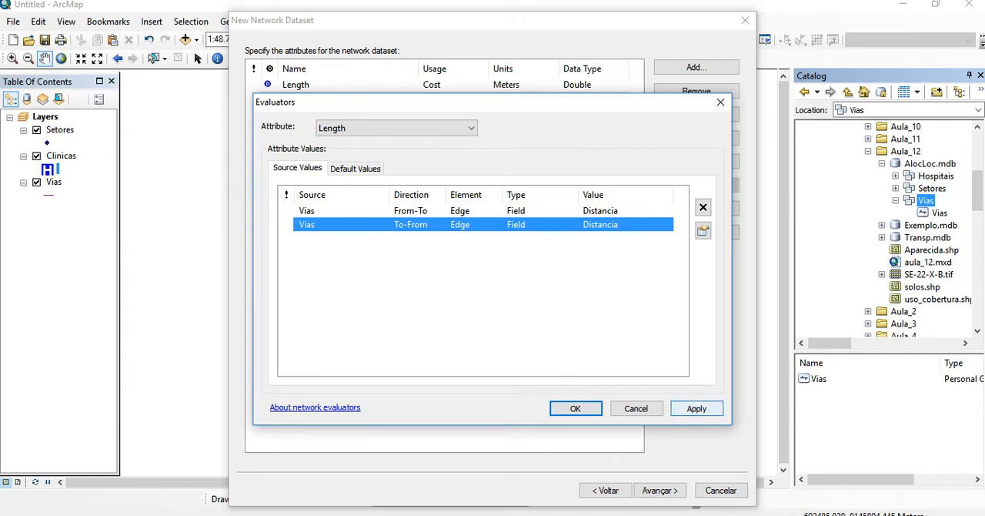
click(696, 408)
click(576, 408)
Leave the travel mode undefined and choose not to establish driving directions settings for the network dataset
click(660, 490)
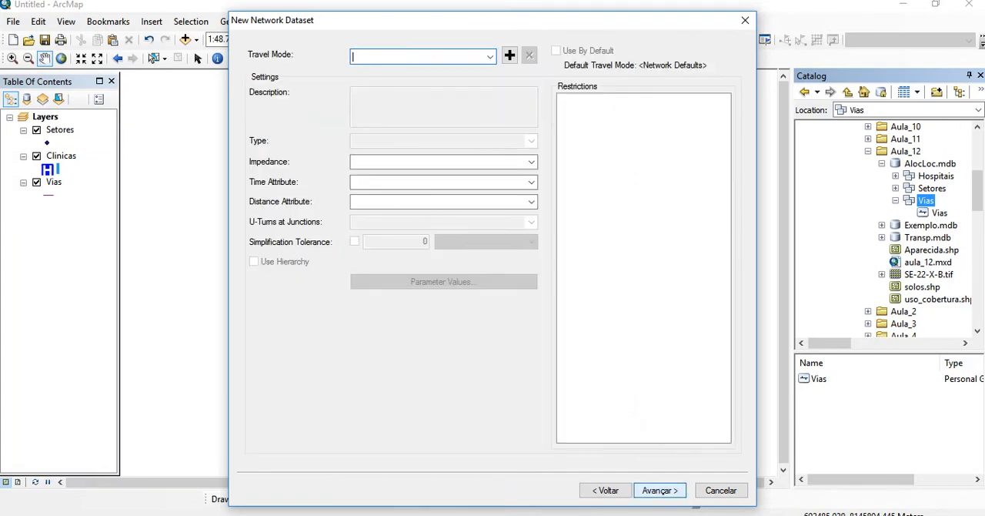
click(660, 491)
click(660, 490)
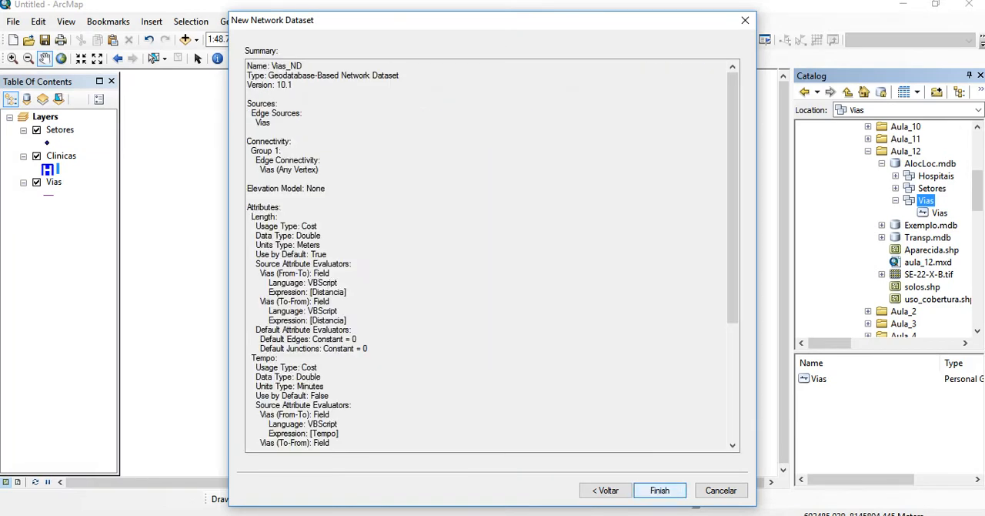
click(606, 490)
click(252, 73)
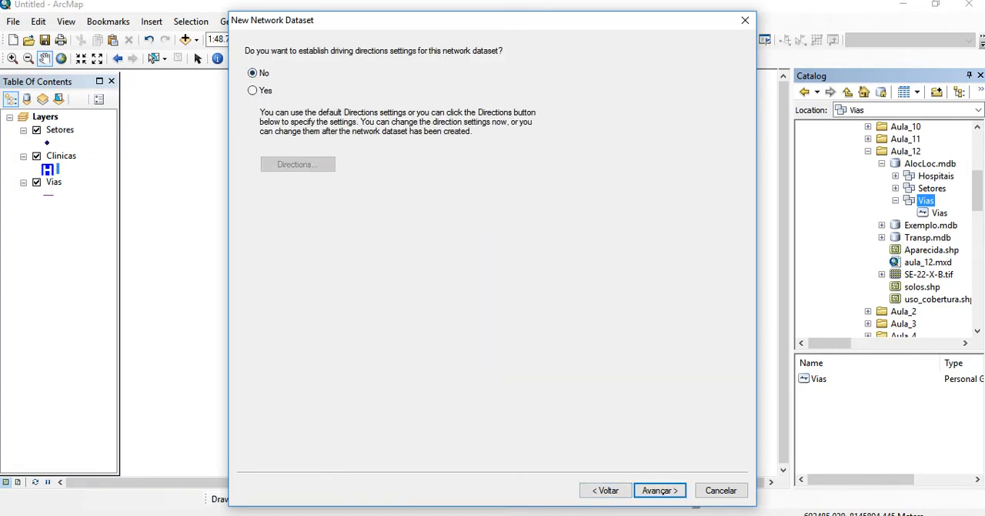
click(660, 491)
Create and build the Vias_ND network dataset, adding it to the map with all its participating feature classes
click(660, 490)
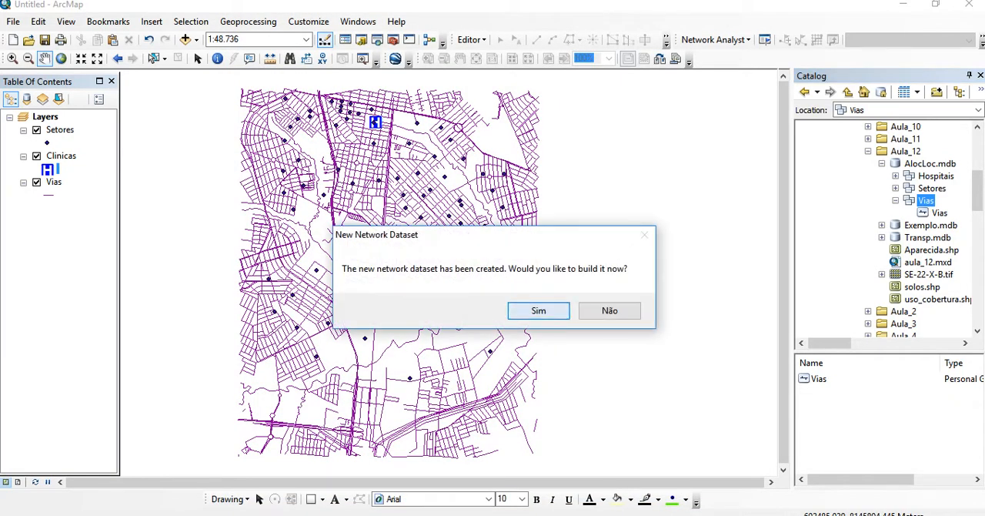
click(538, 309)
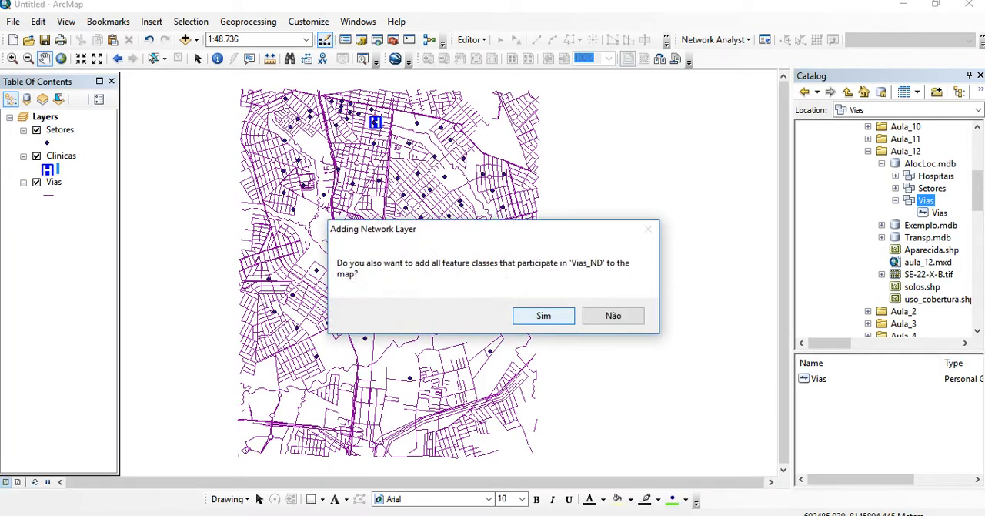
key(Return)
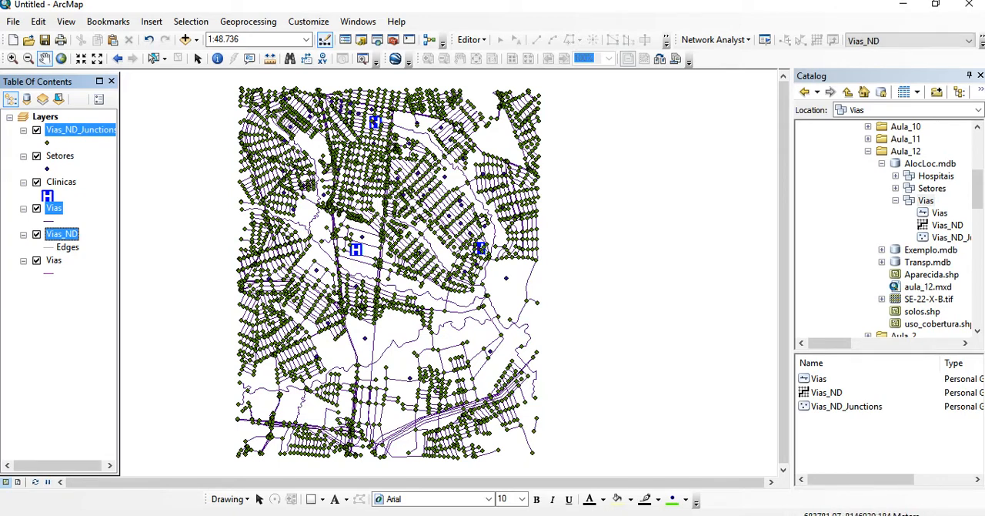
Remove the Vias_ND_Junctions layer from the map
click(54, 208)
click(80, 130)
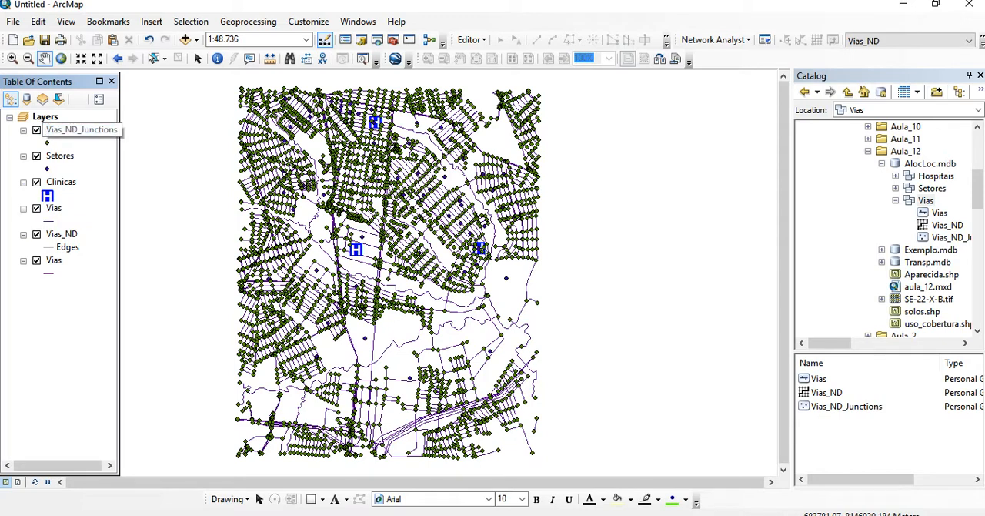
right_click(80, 130)
click(142, 156)
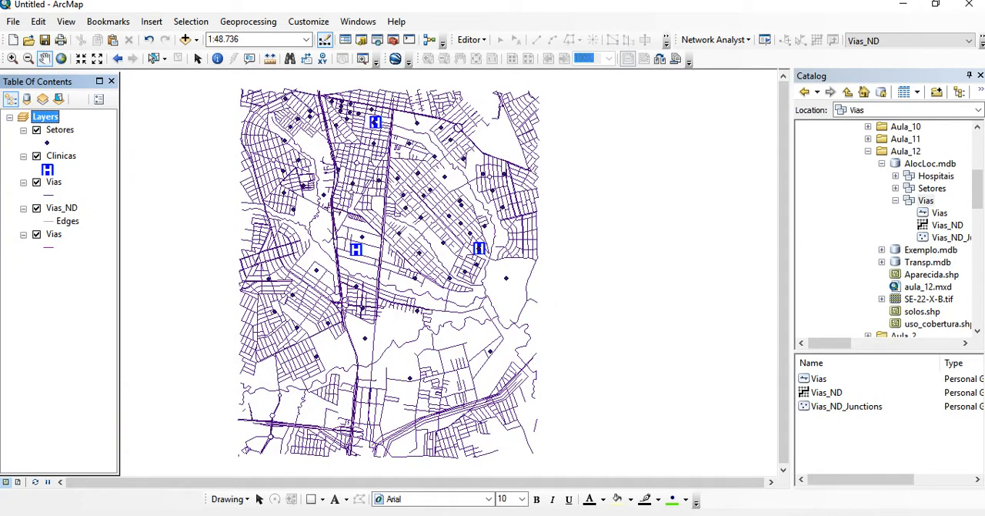
click(715, 39)
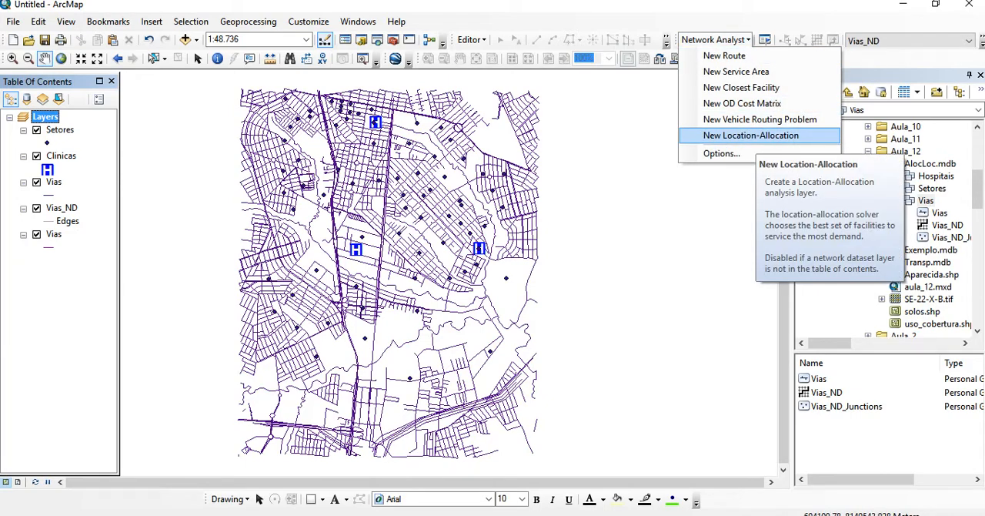
click(751, 137)
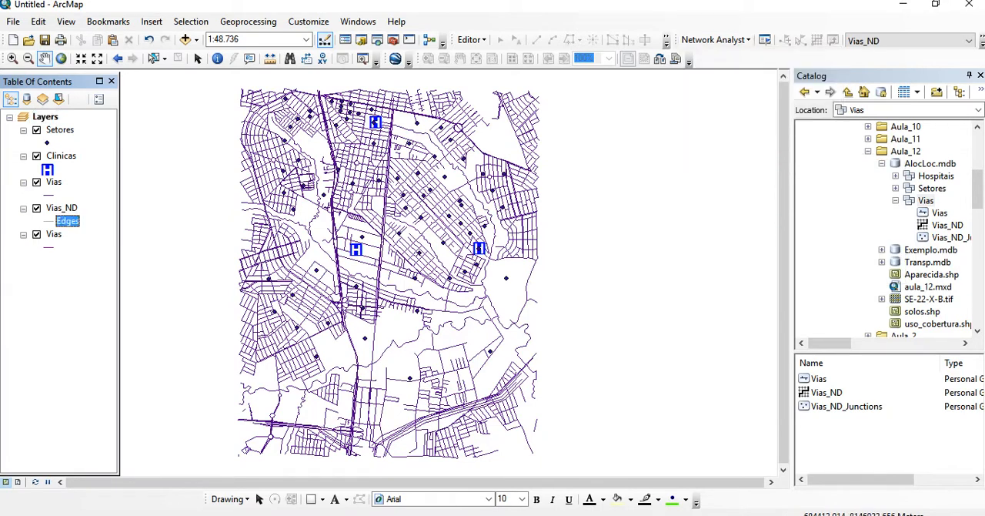
Remove both Vias line layers from the map, keeping only Setores, Clinicas and Vias_ND
right_click(54, 234)
click(88, 193)
click(53, 182)
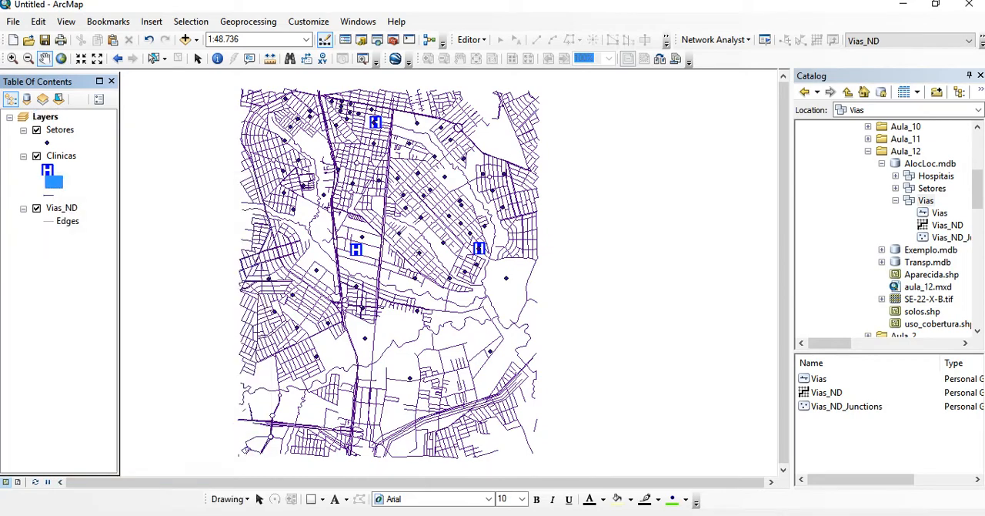
right_click(53, 182)
click(81, 197)
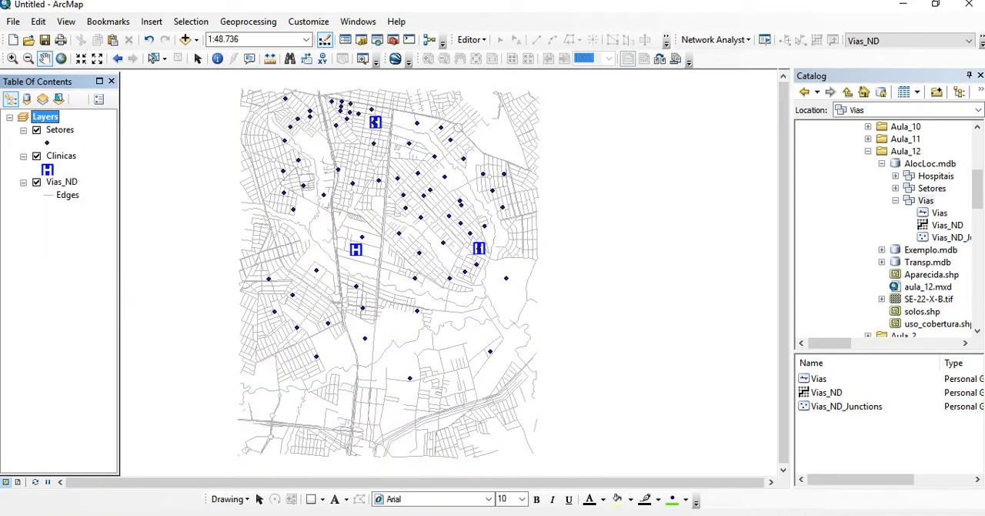
Close the Catalog window and create a new location-allocation analysis layer based on Vias_ND
drag(416, 266, 466, 253)
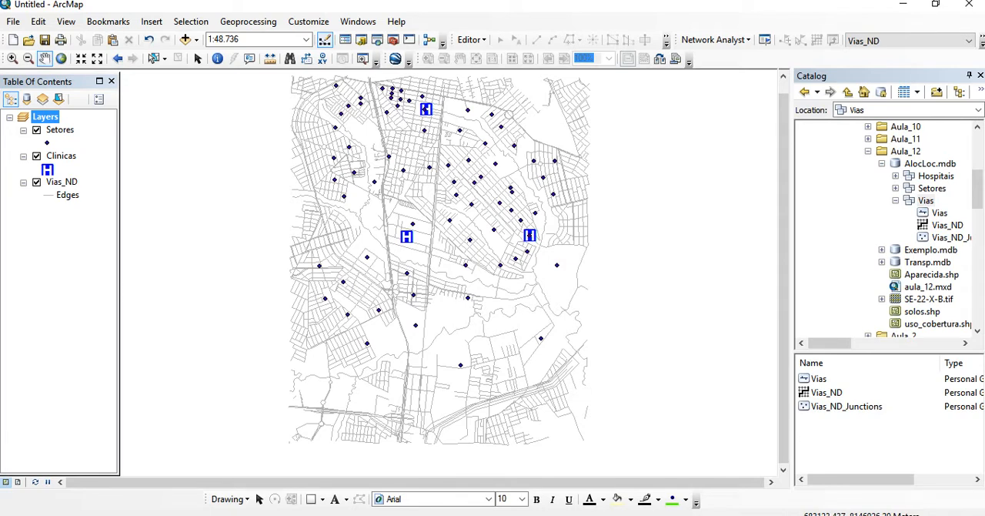
click(61, 155)
click(61, 181)
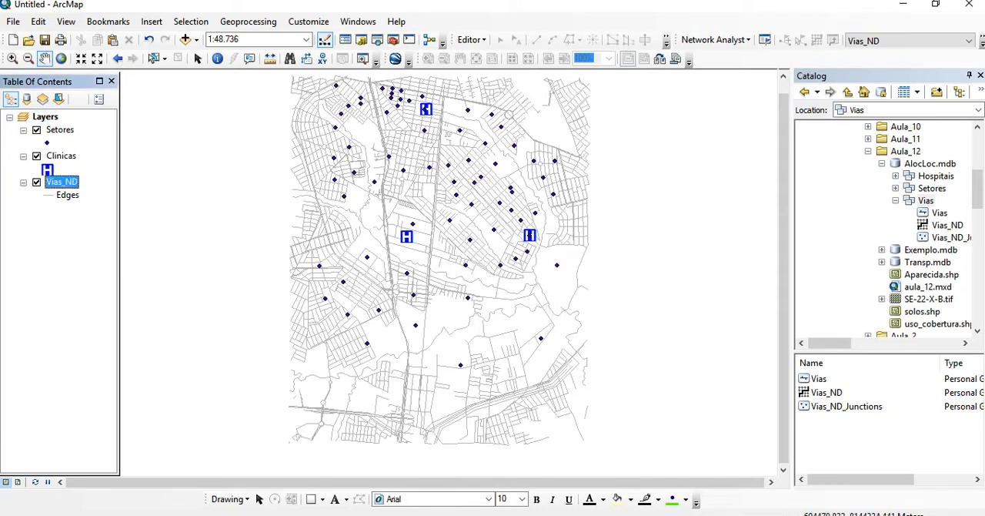
click(981, 76)
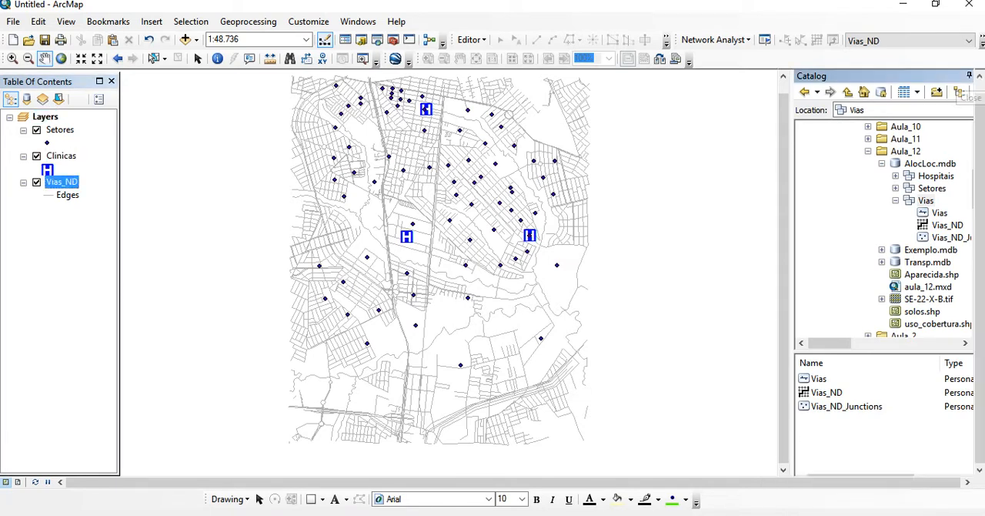
click(715, 39)
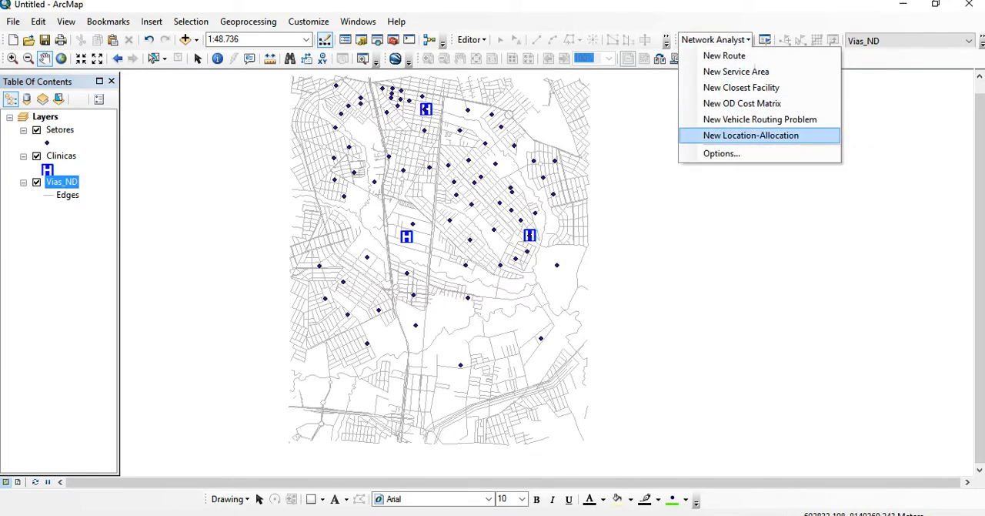
click(751, 135)
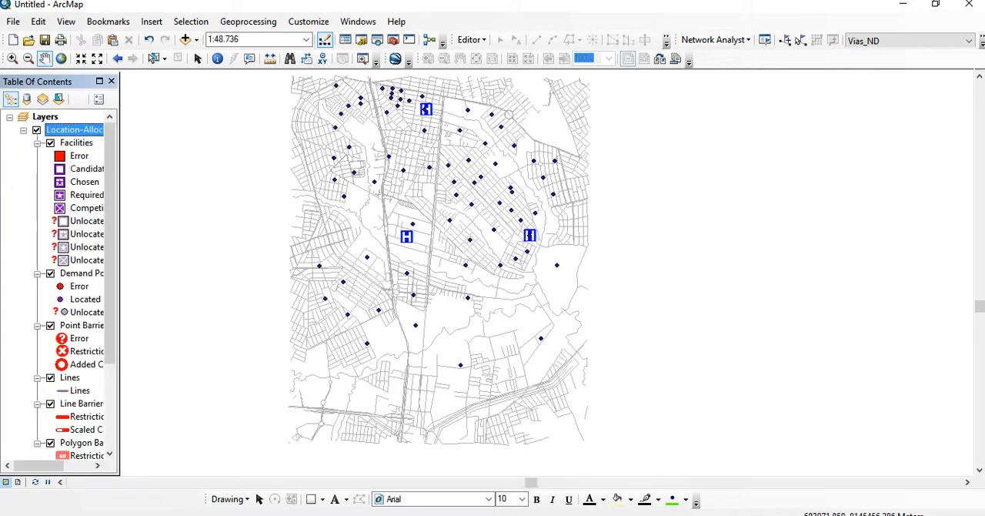
Widen the Table of Contents and look through the sublayers of the Location-Allocation layer
drag(120, 173, 254, 173)
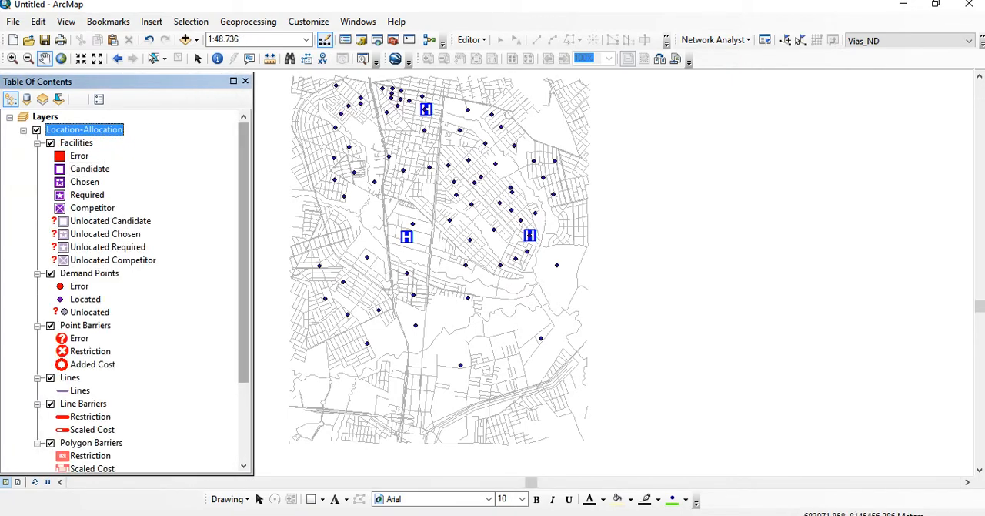
scroll(127, 292, down, 3)
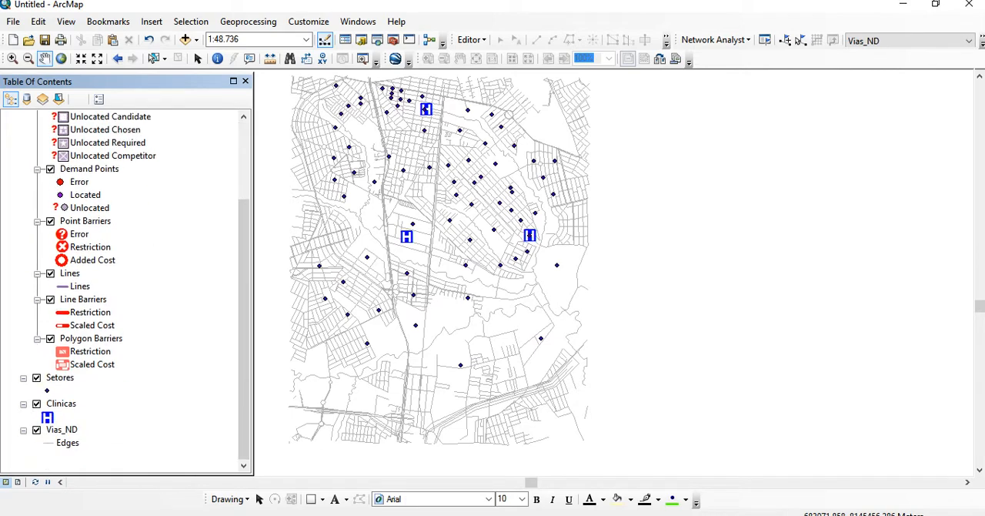
scroll(127, 293, up, 3)
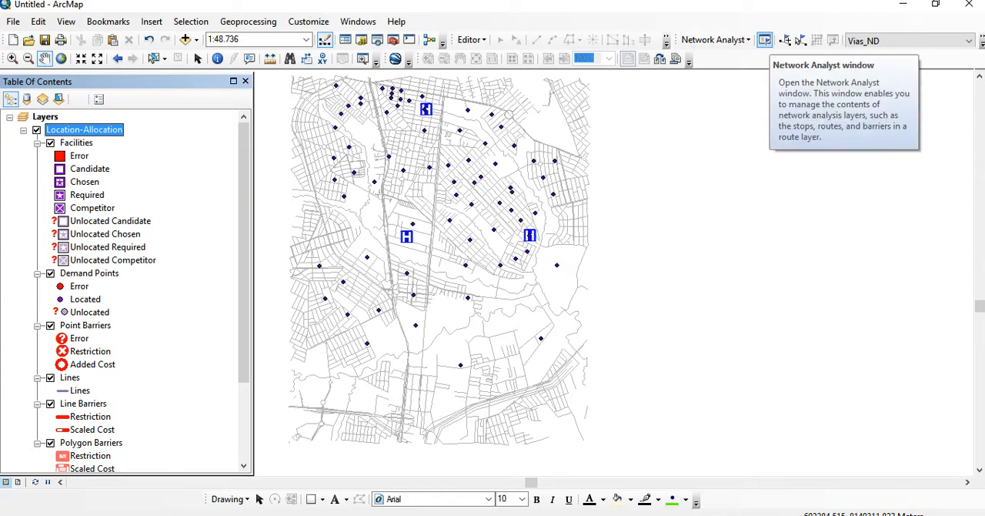
Open the Network Analyst window and place the Table of Contents beside it, clear of the street map
click(765, 40)
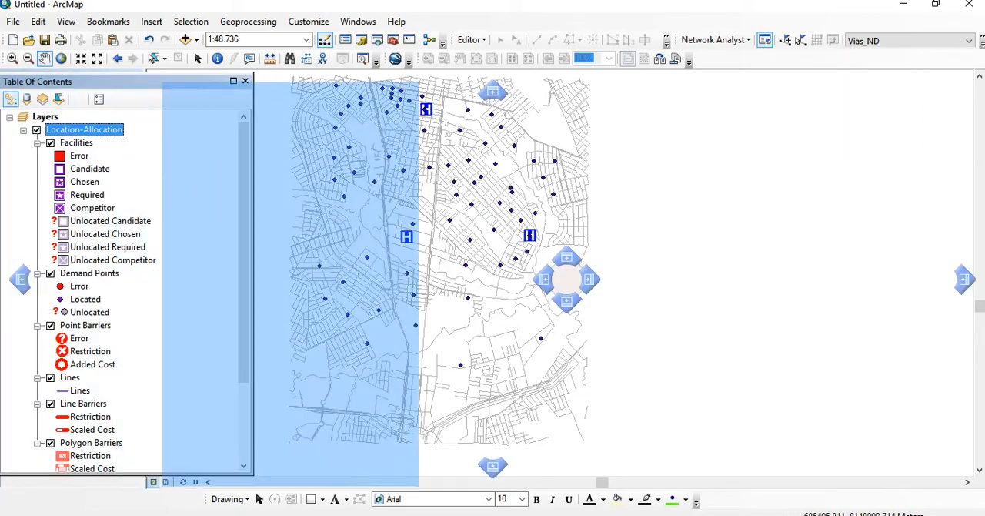
drag(279, 90, 269, 84)
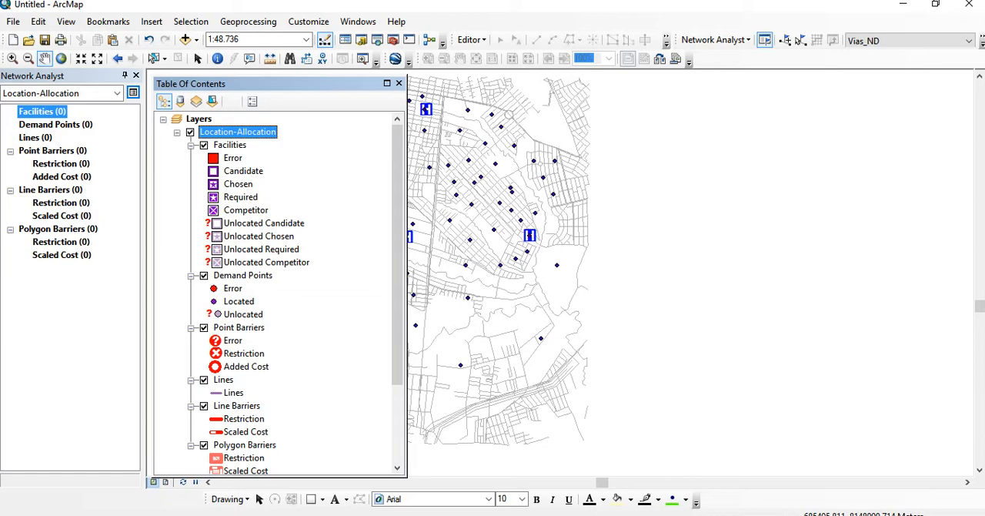
drag(493, 246, 775, 254)
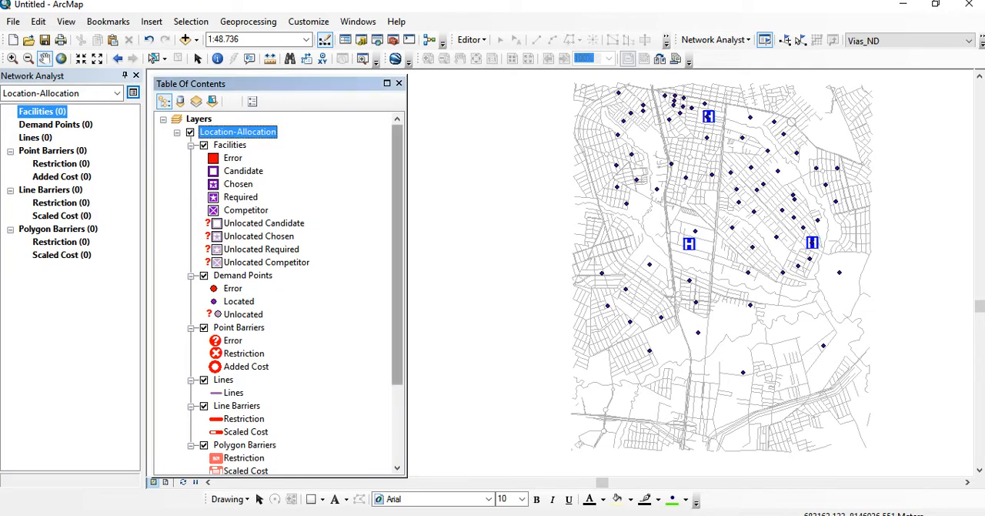
right_click(197, 119)
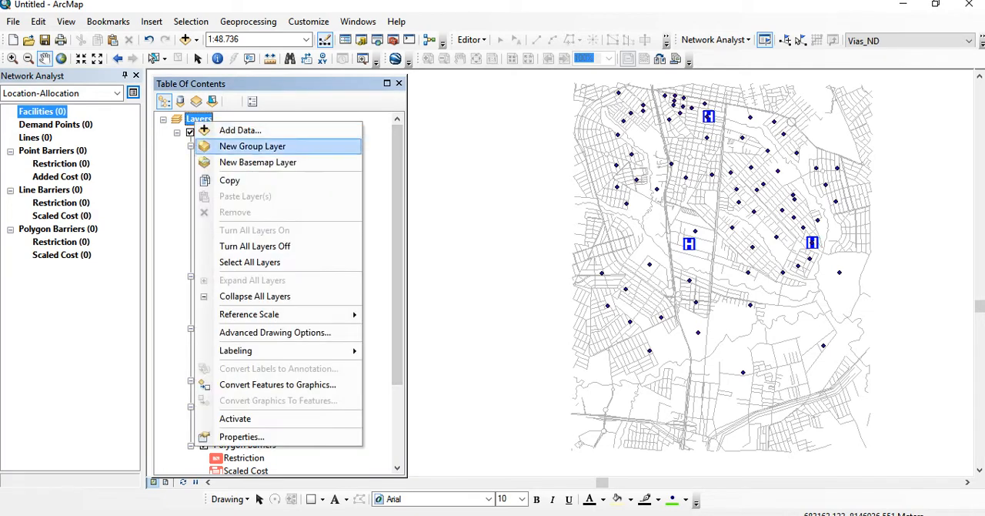
click(240, 436)
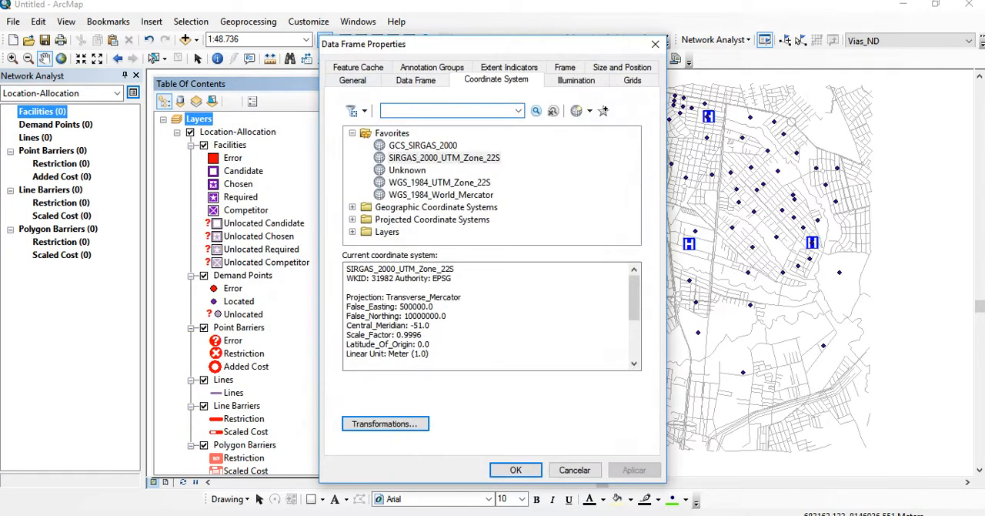
click(654, 44)
right_click(206, 120)
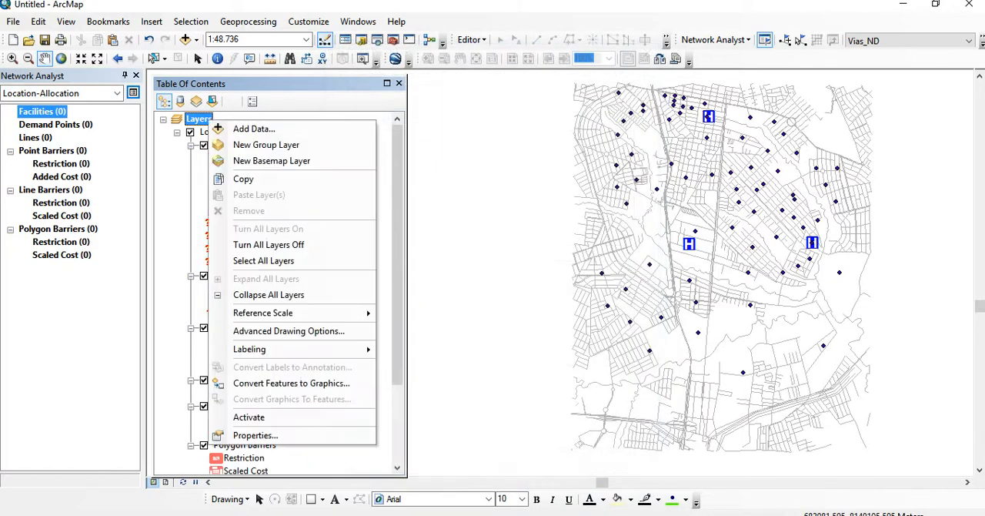
mouse_move(263, 312)
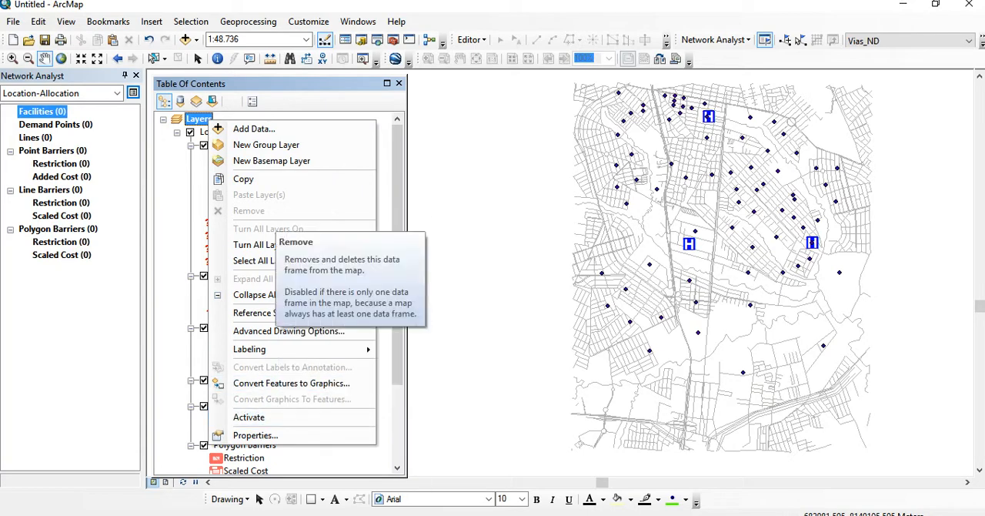
click(201, 119)
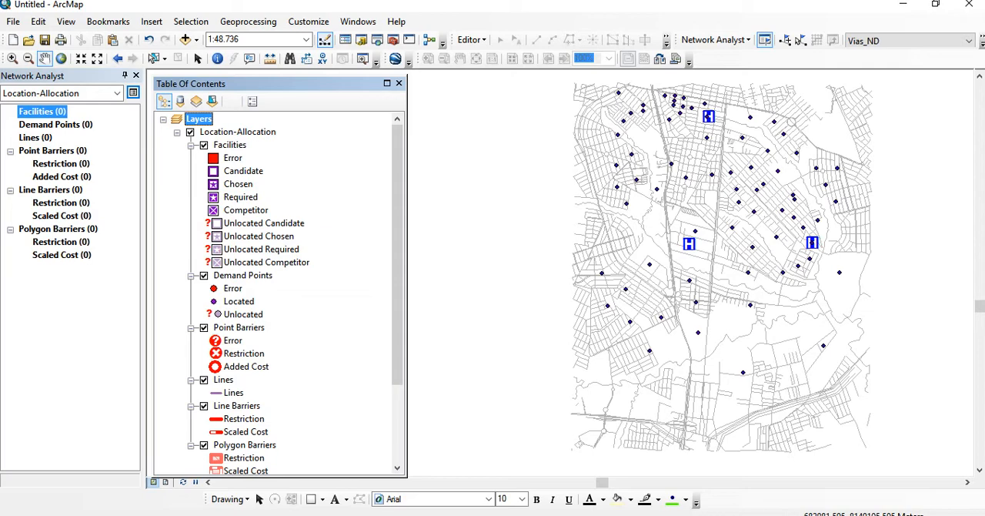
Load the Clinicas points as facilities, with Nome as the name field and Required as the default facility type
right_click(44, 111)
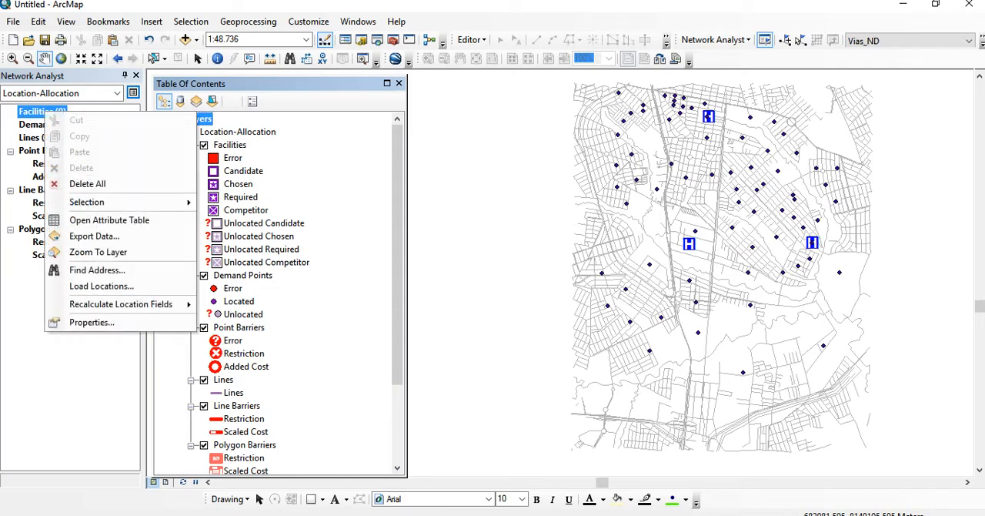
click(101, 285)
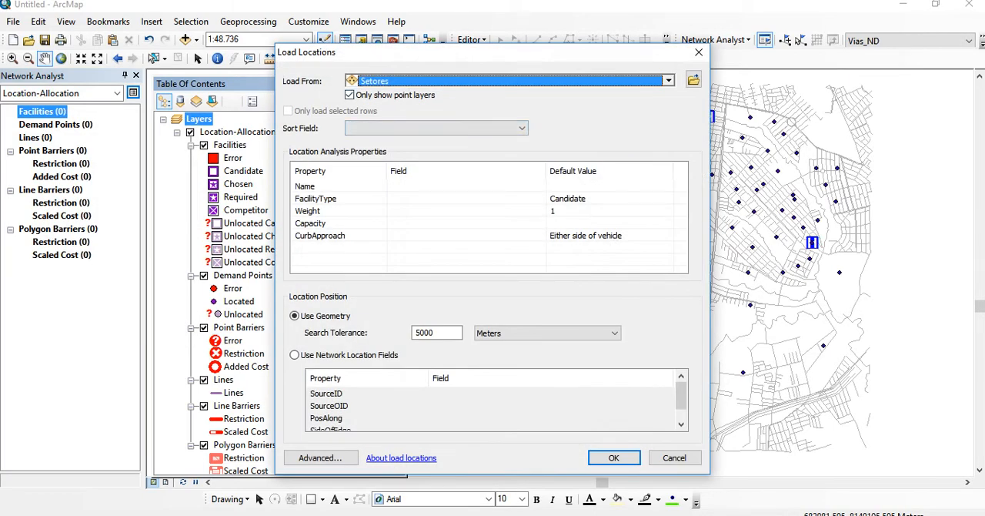
click(669, 81)
click(391, 159)
click(455, 186)
click(431, 231)
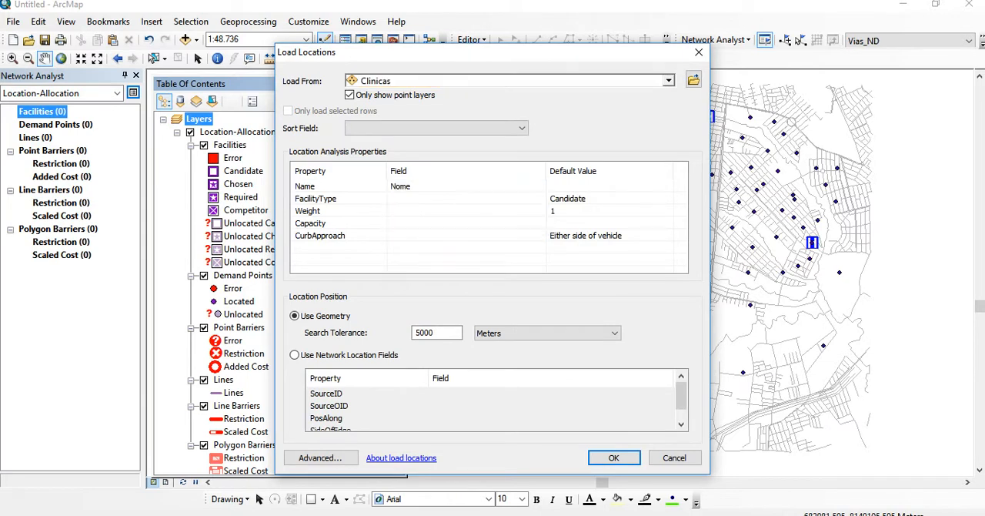
click(608, 199)
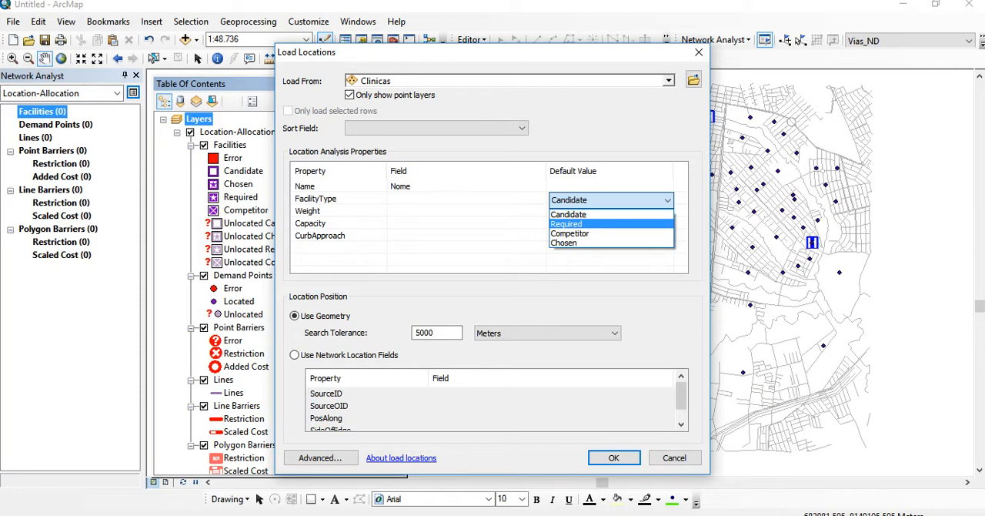
click(567, 223)
click(614, 458)
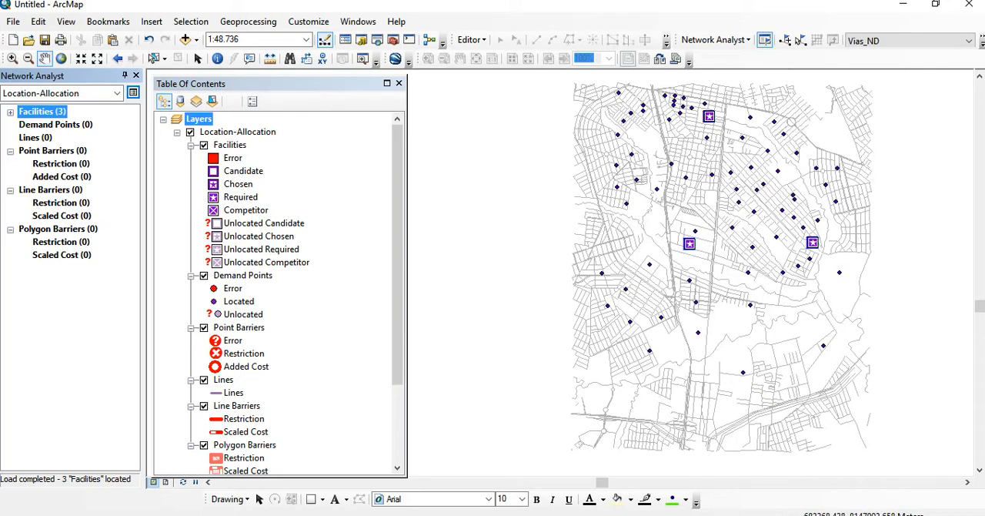
Expand the loaded facilities, highlight each one in turn to locate it on the map, and clear the selection
click(10, 112)
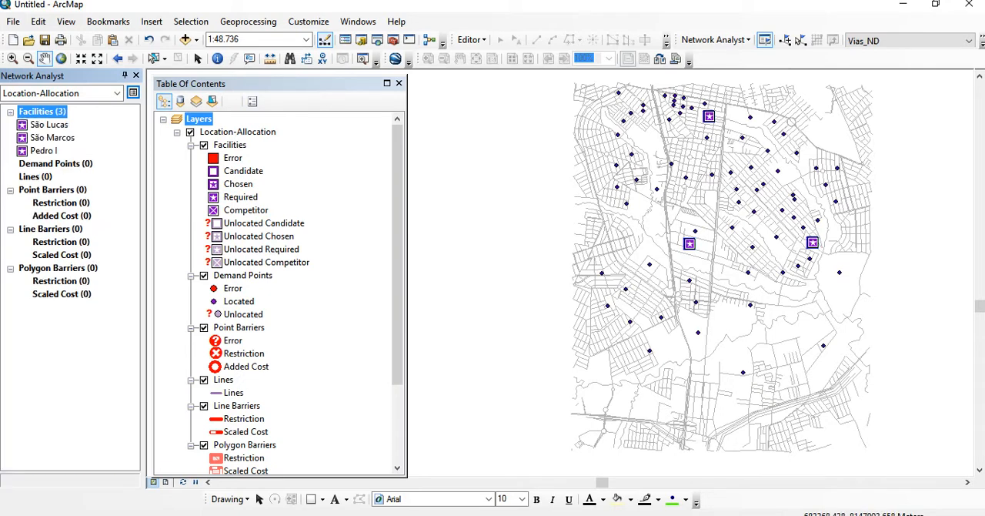
click(52, 138)
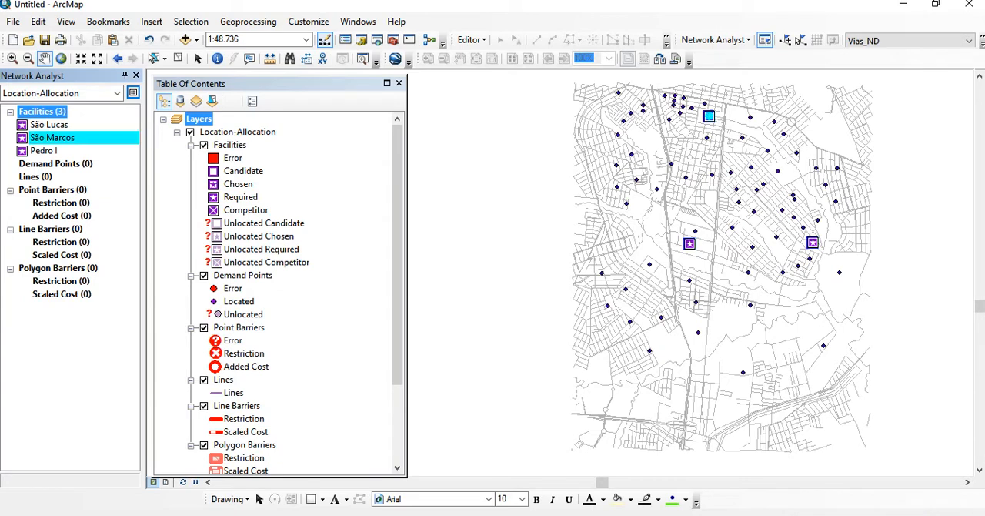
click(49, 124)
click(52, 138)
click(44, 151)
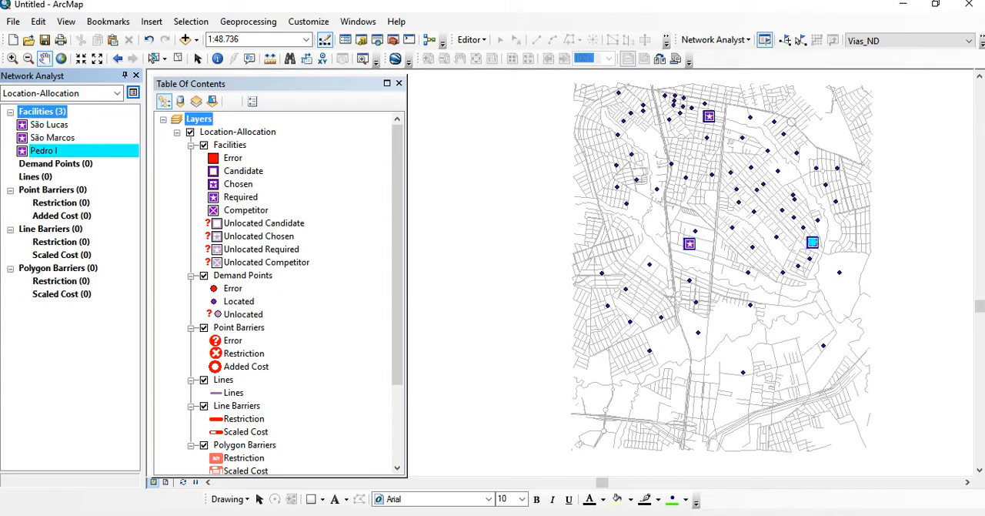
click(177, 59)
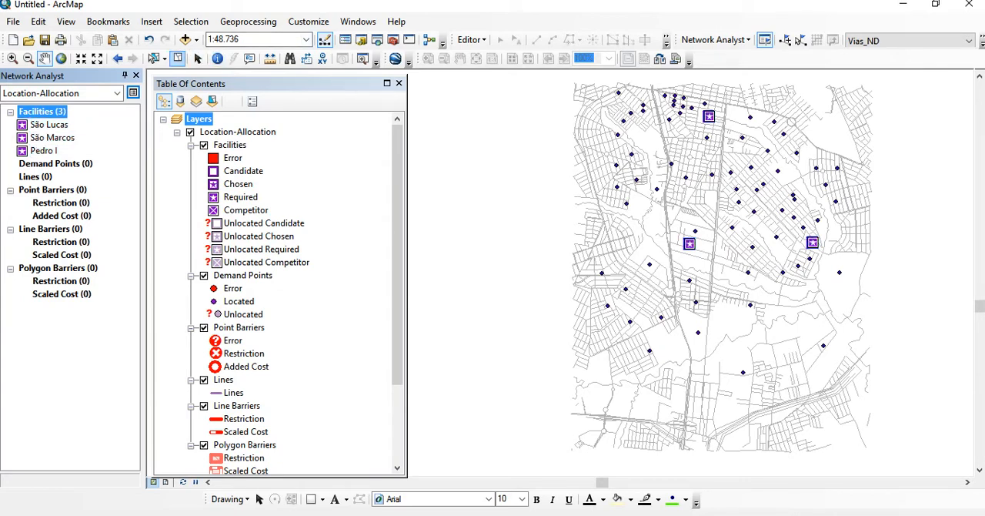
Load the Setores points as demand points, with Pop_Plan1 as the name field
right_click(61, 164)
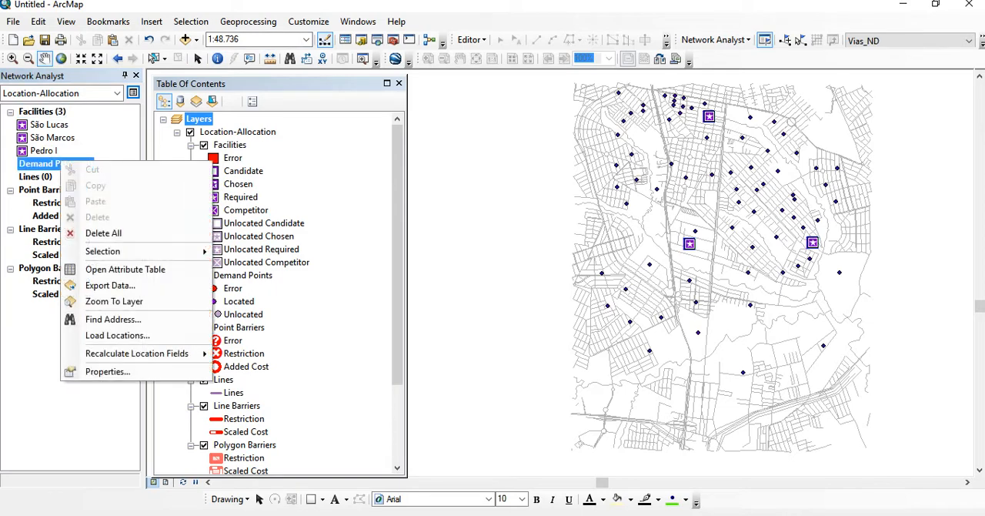
click(117, 335)
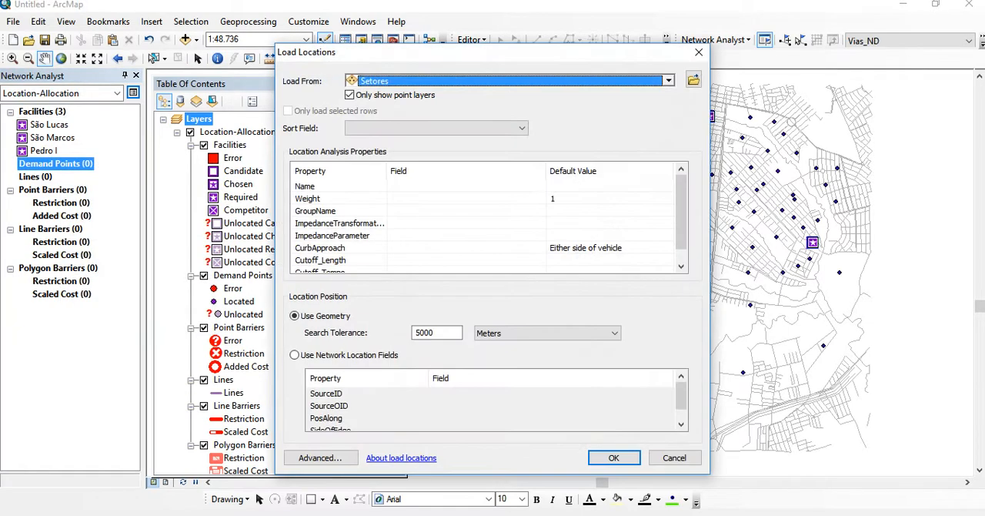
click(669, 80)
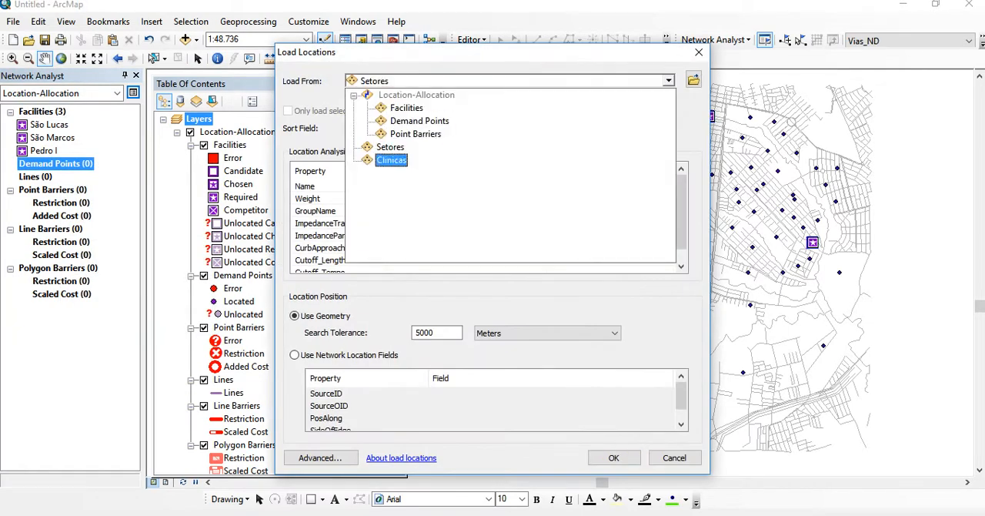
click(391, 148)
click(465, 186)
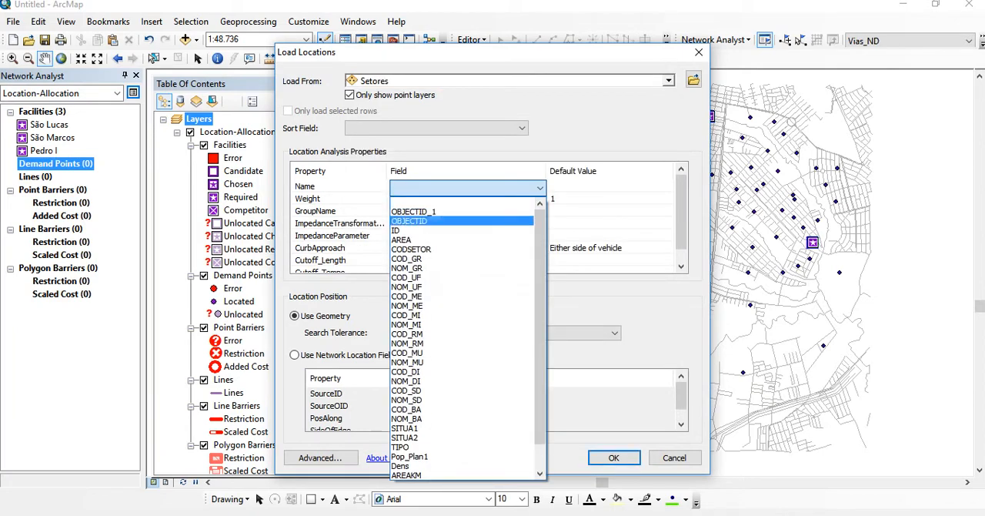
scroll(465, 231, down, 1)
click(410, 428)
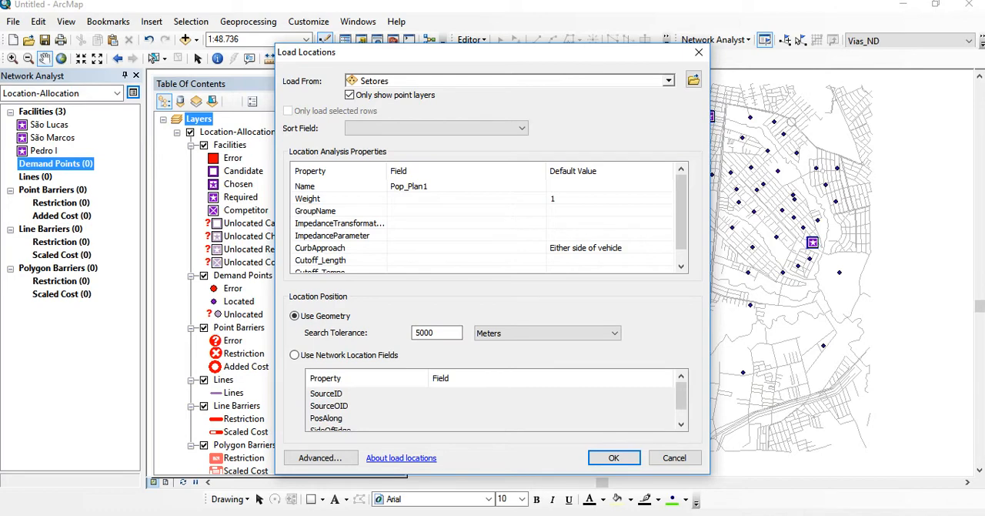
click(614, 457)
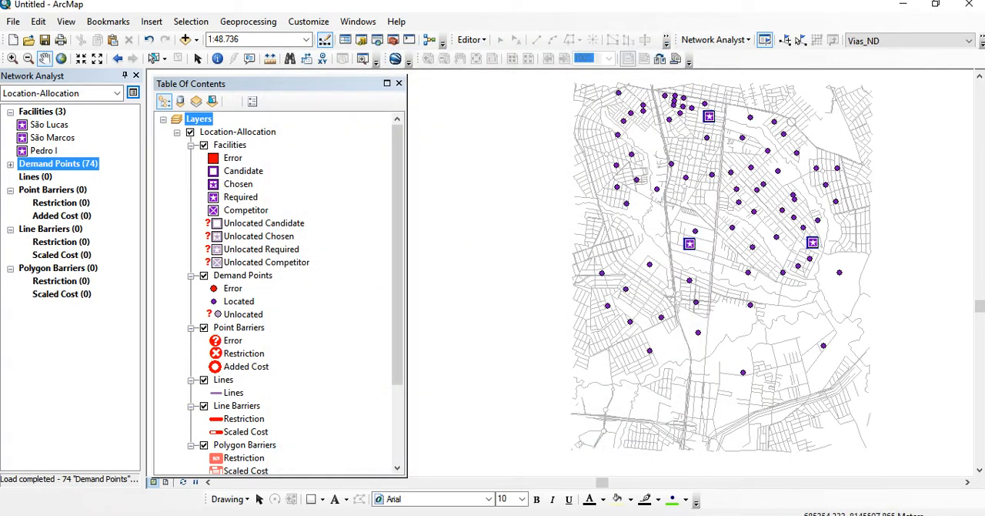
Expand the loaded demand points and look through their list of names
click(10, 164)
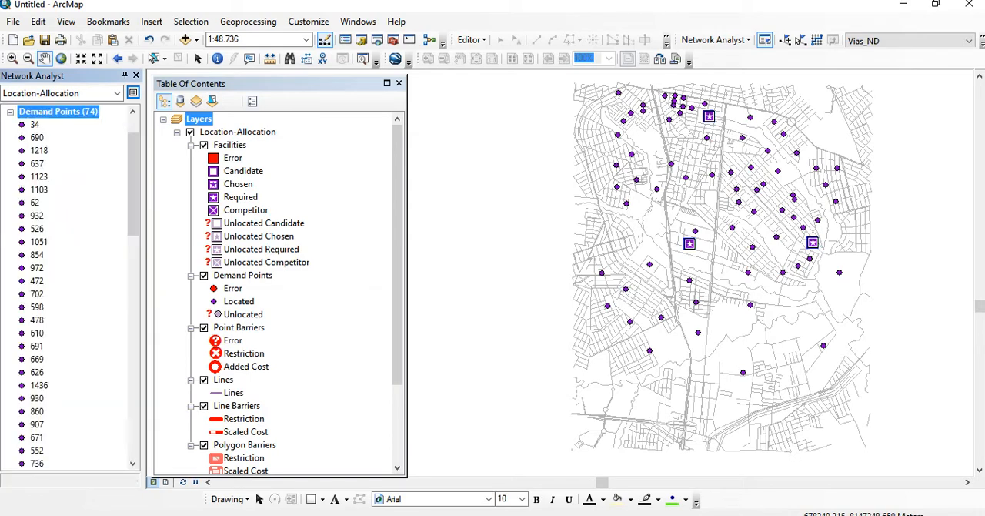
scroll(69, 286, down, 20)
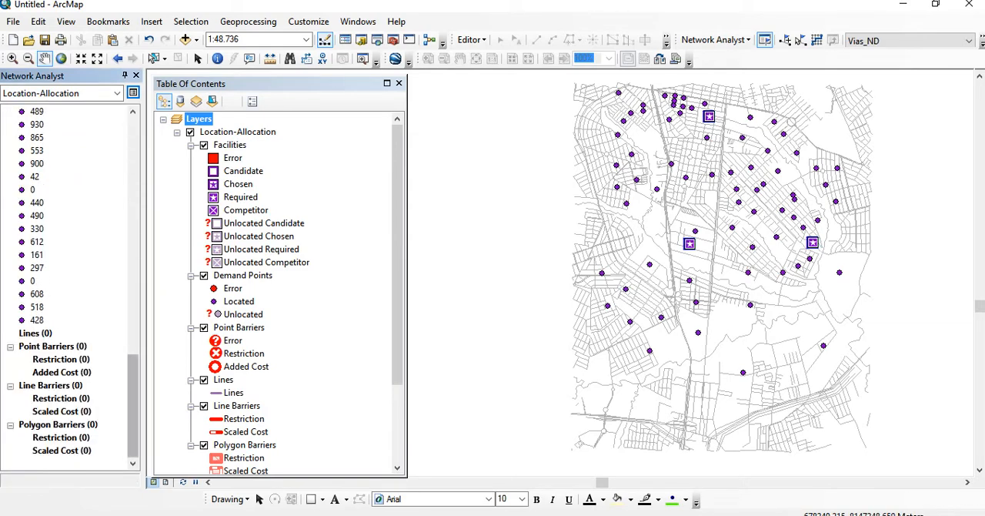
drag(134, 405, 133, 168)
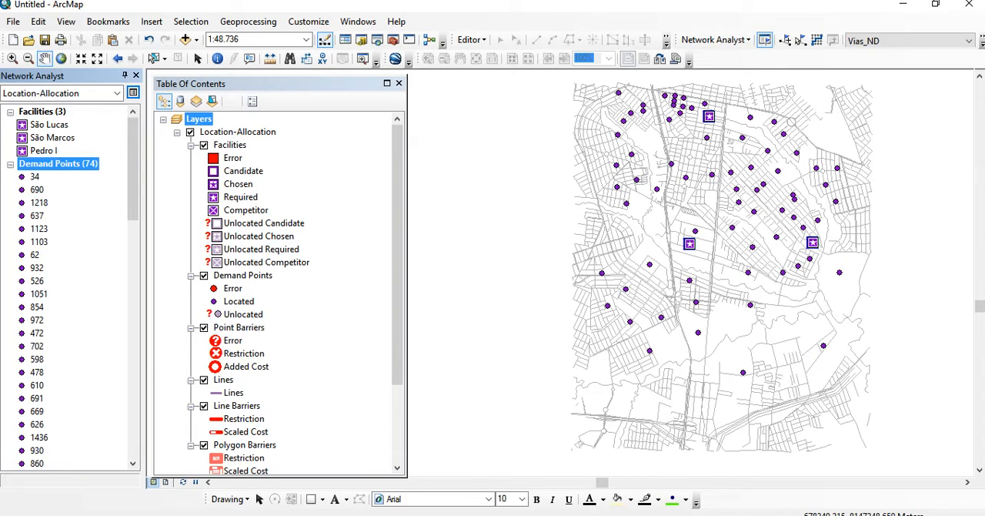
click(716, 39)
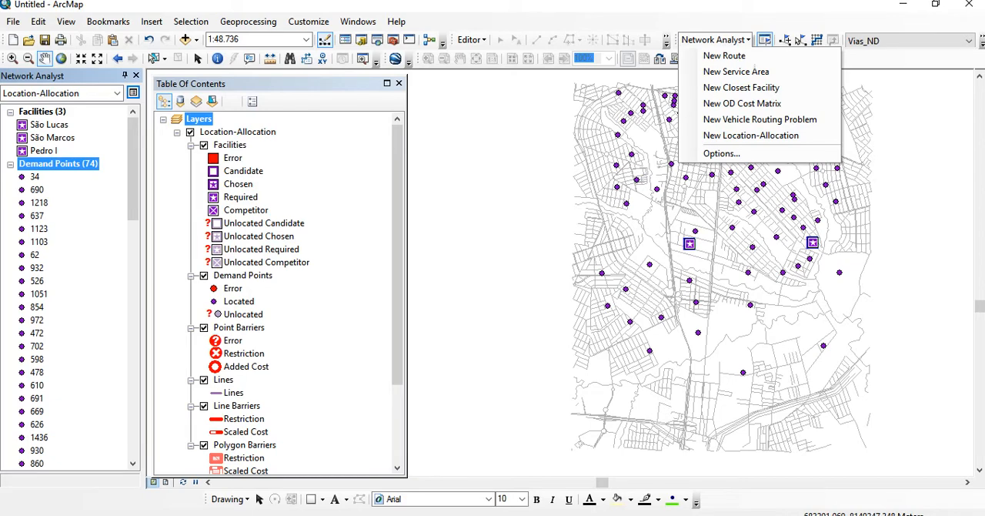
click(133, 92)
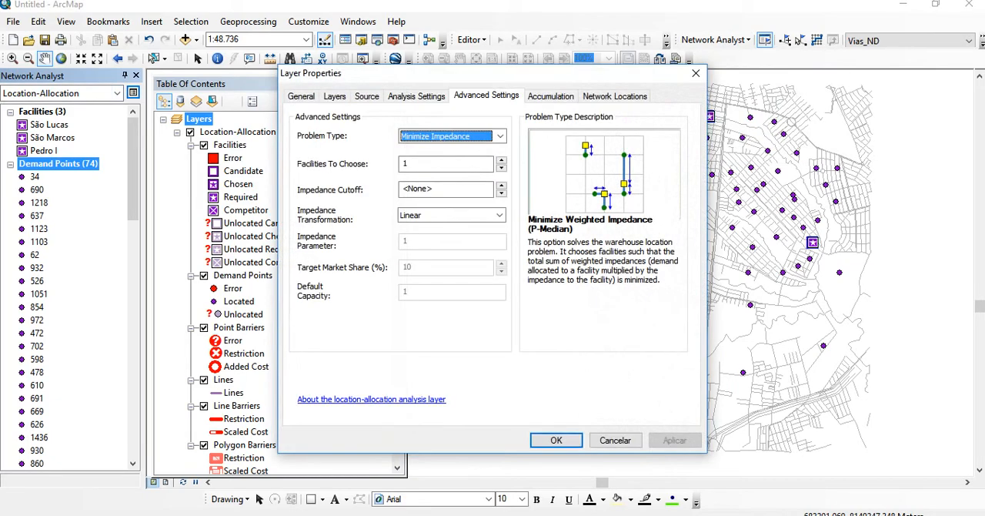
click(696, 73)
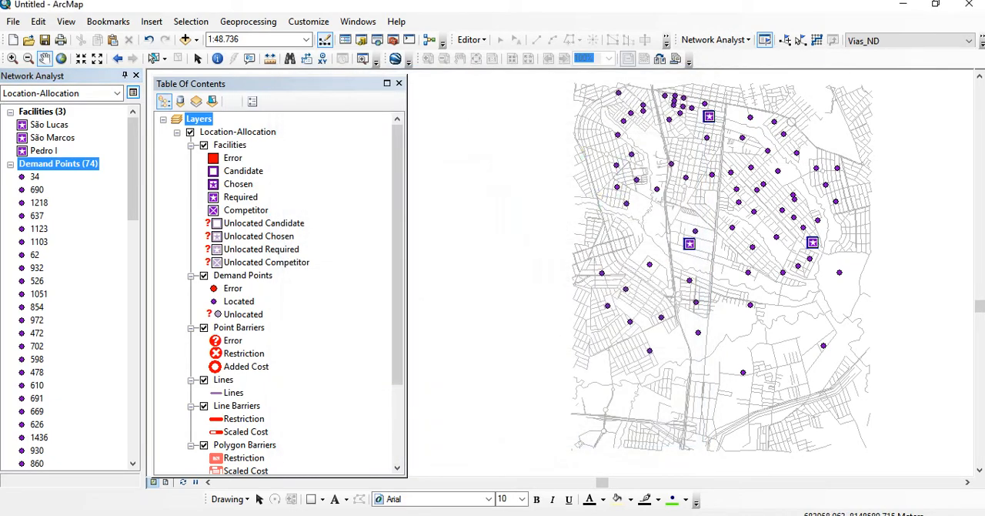
Configure the location-allocation analysis to use Length (Meters) as impedance and travel from Demand to Facility
click(133, 93)
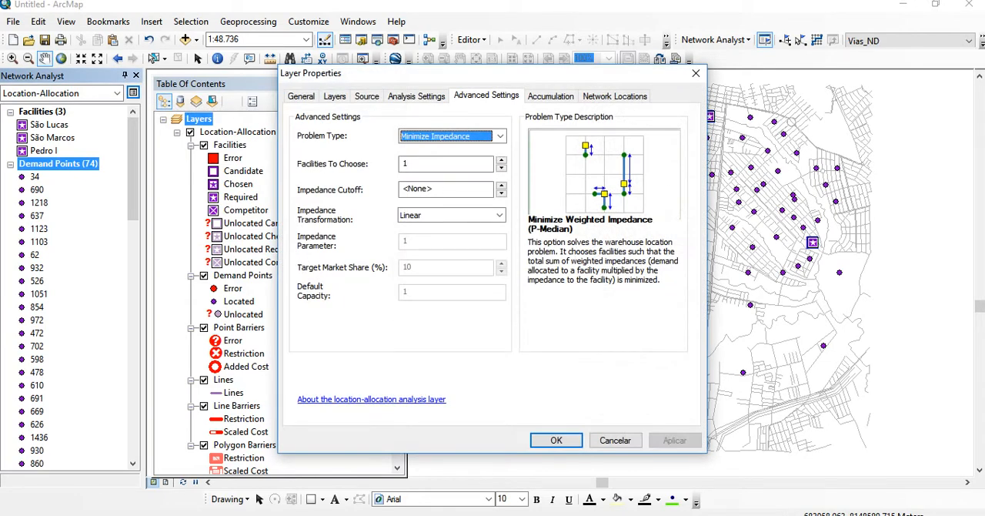
click(417, 96)
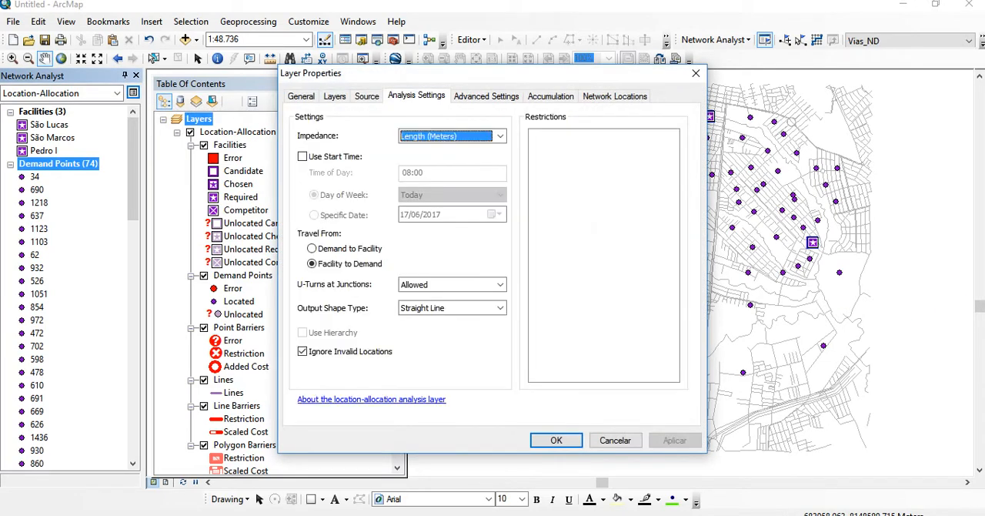
click(501, 136)
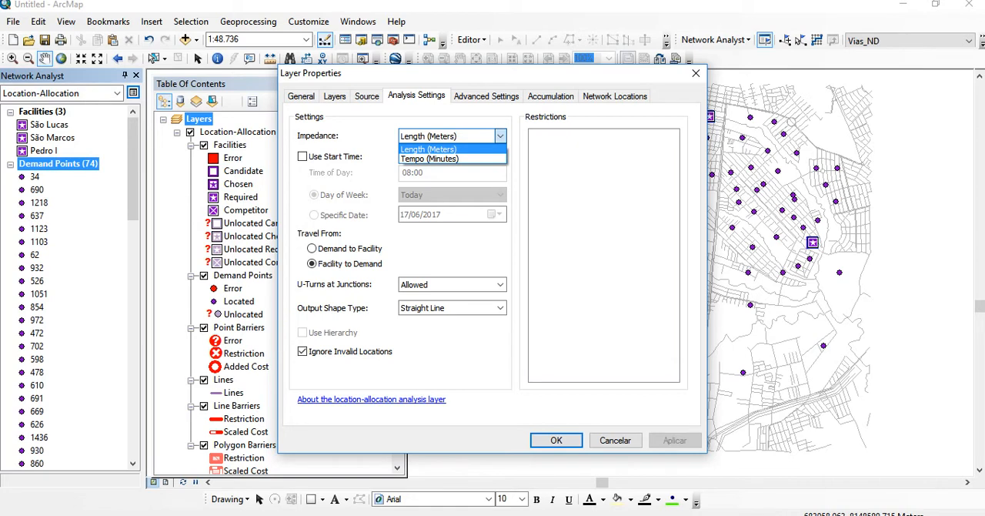
click(453, 150)
click(500, 136)
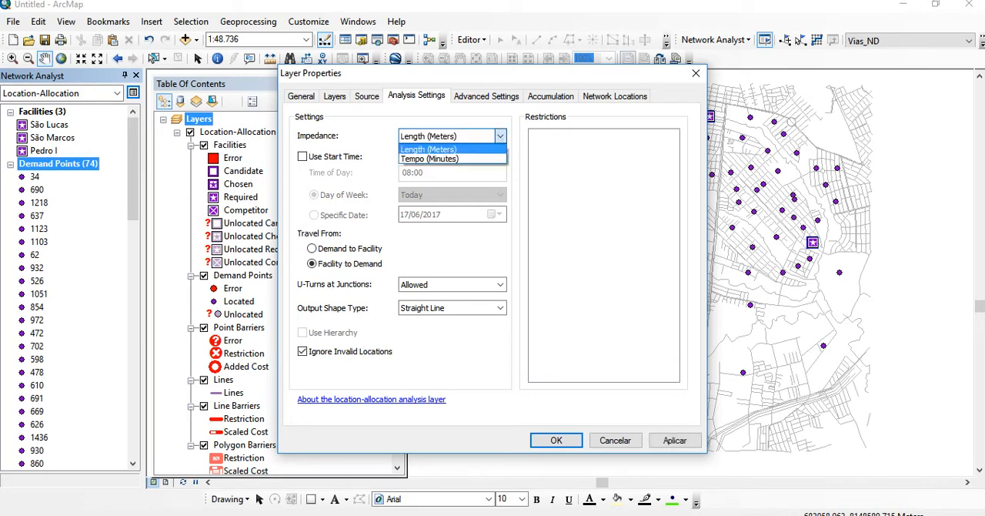
click(453, 149)
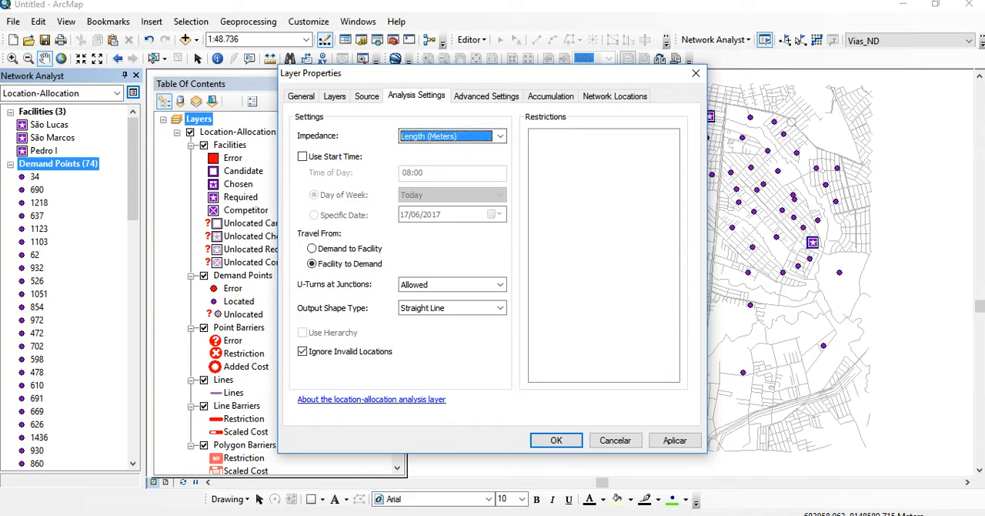
click(312, 249)
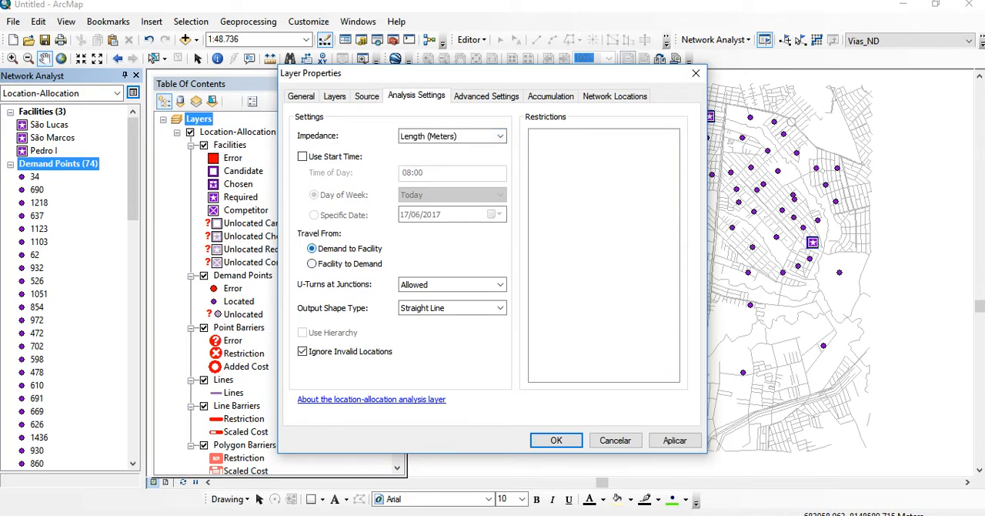
click(312, 264)
click(312, 248)
List the available location-allocation problem types and look up their descriptions in the Aula_11 presentation in PowerPoint
click(486, 96)
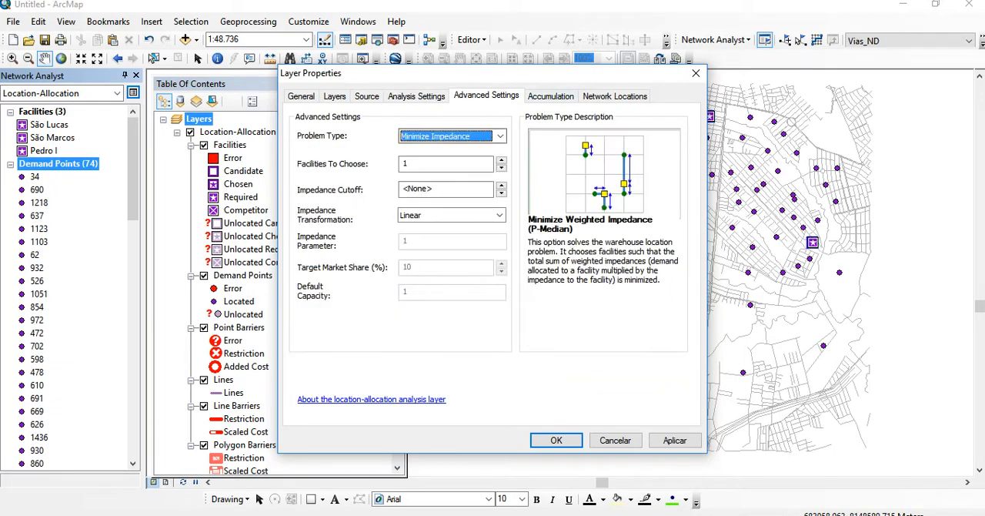
click(500, 136)
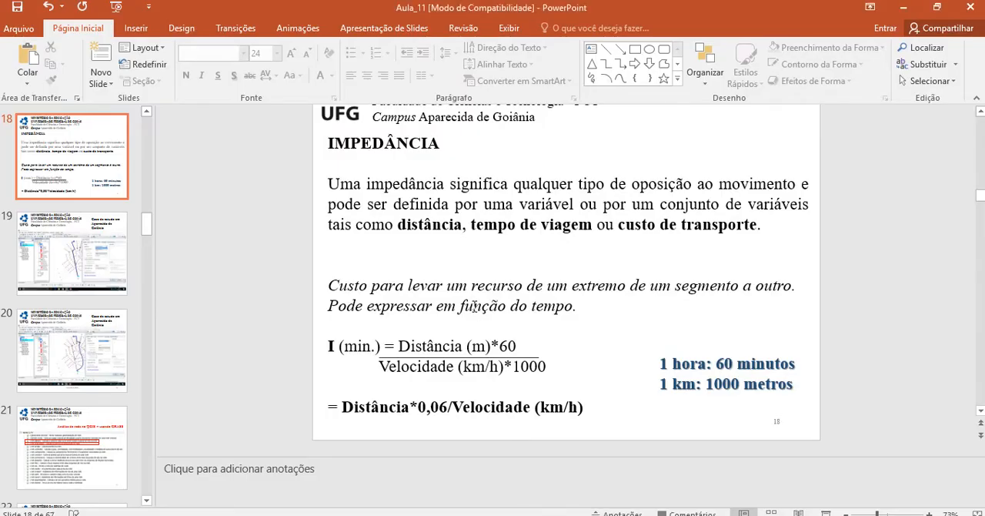
scroll(471, 306, down, 10)
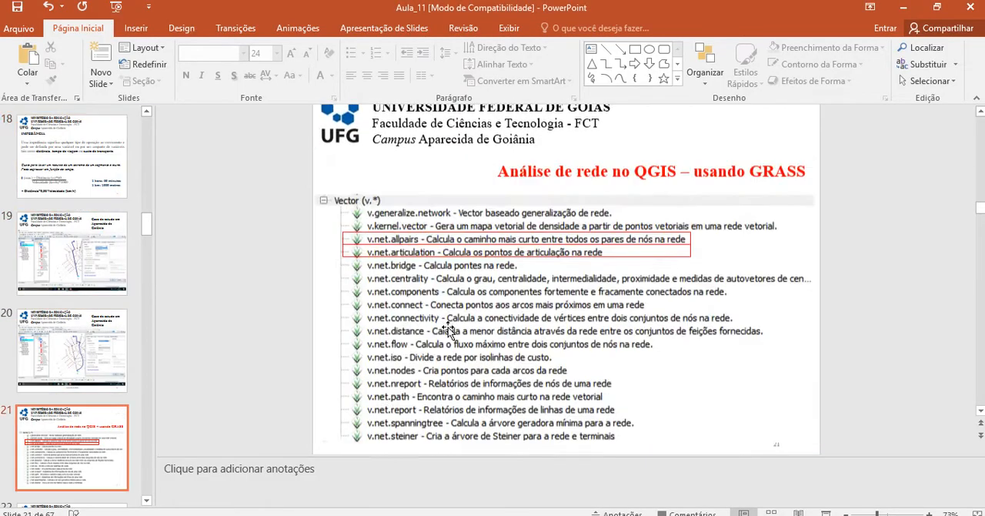
scroll(449, 330, down, 8)
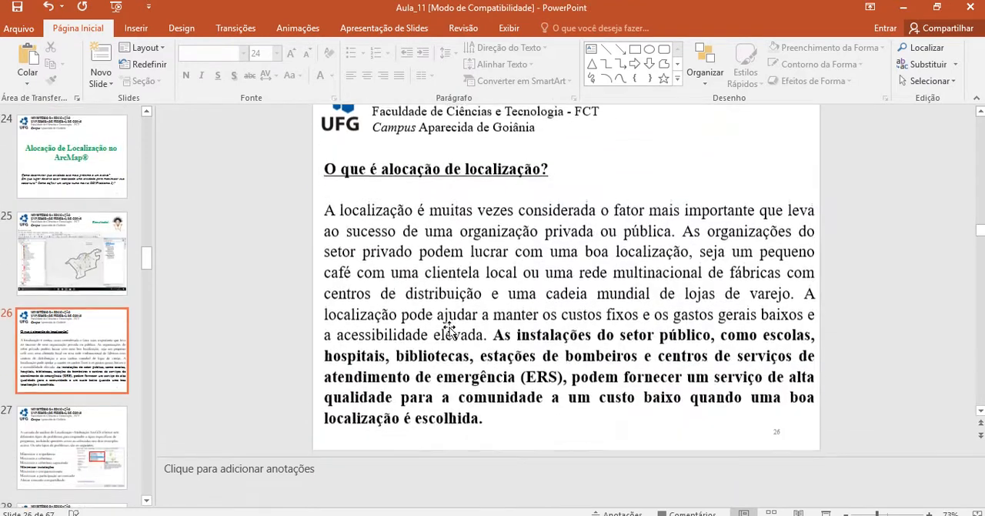
scroll(450, 328, up, 4)
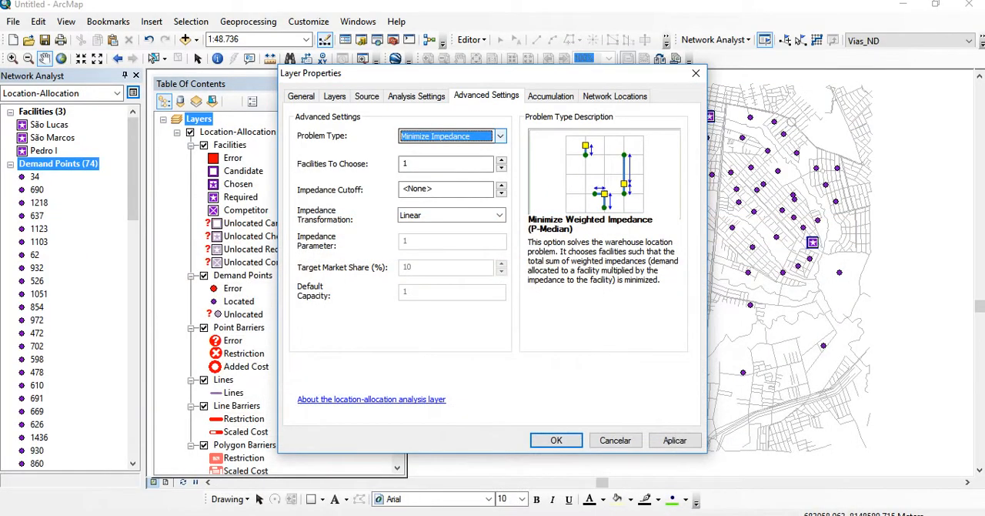
Set the problem type to Minimize Facilities with a Linear impedance transformation in ArcMap
click(501, 136)
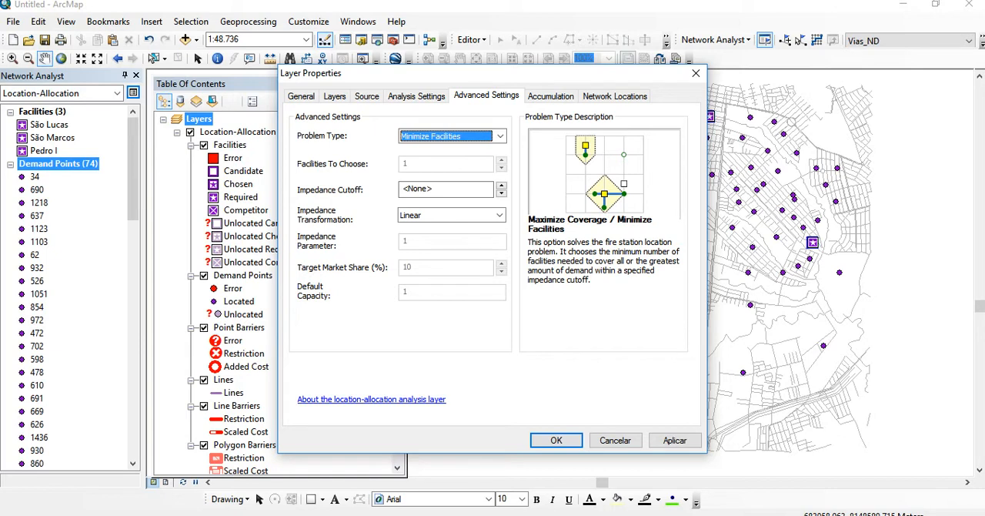
click(500, 216)
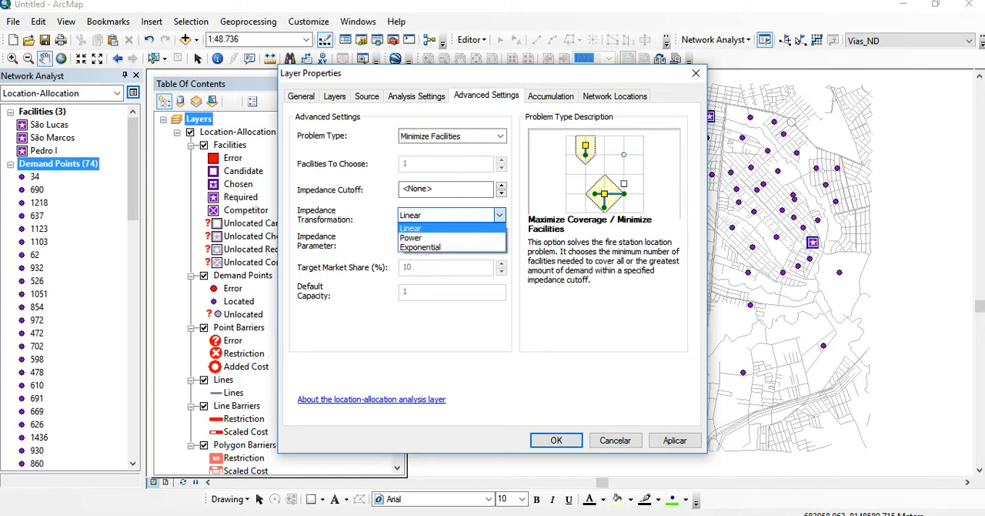
click(431, 227)
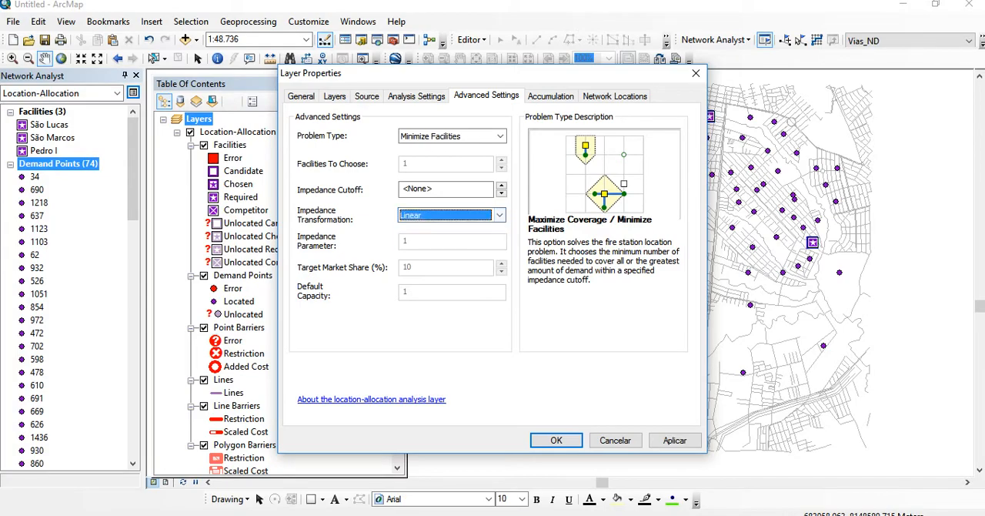
Switch to the Aula_11 presentation in PowerPoint and read through the slides on problem types, impedance cutoff and impedance transformation
key(alt+Tab)
scroll(496, 368, down, 6)
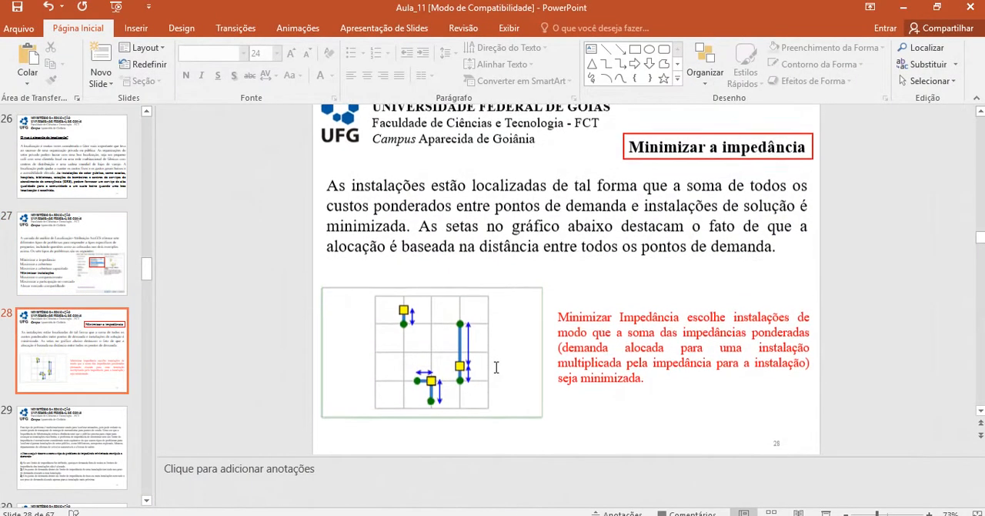
scroll(496, 369, down, 8)
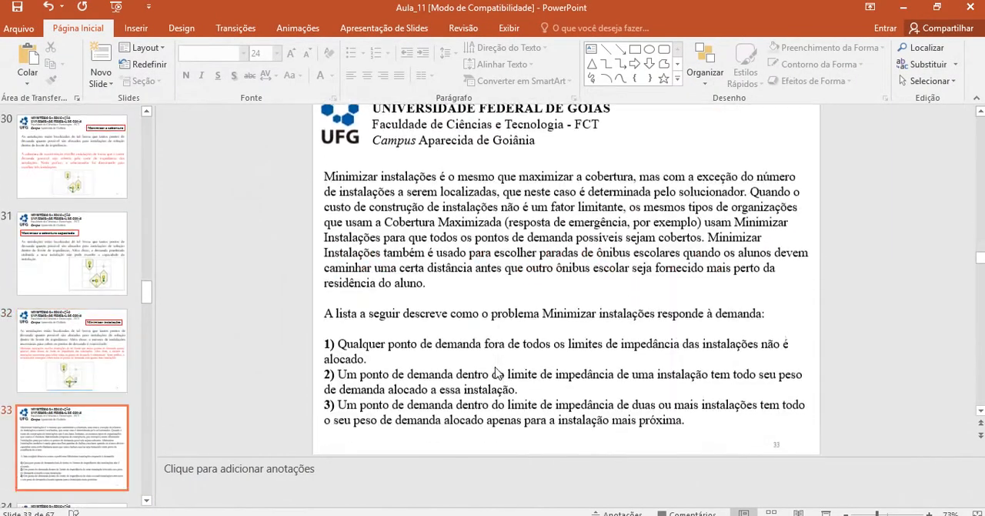
scroll(496, 369, down, 8)
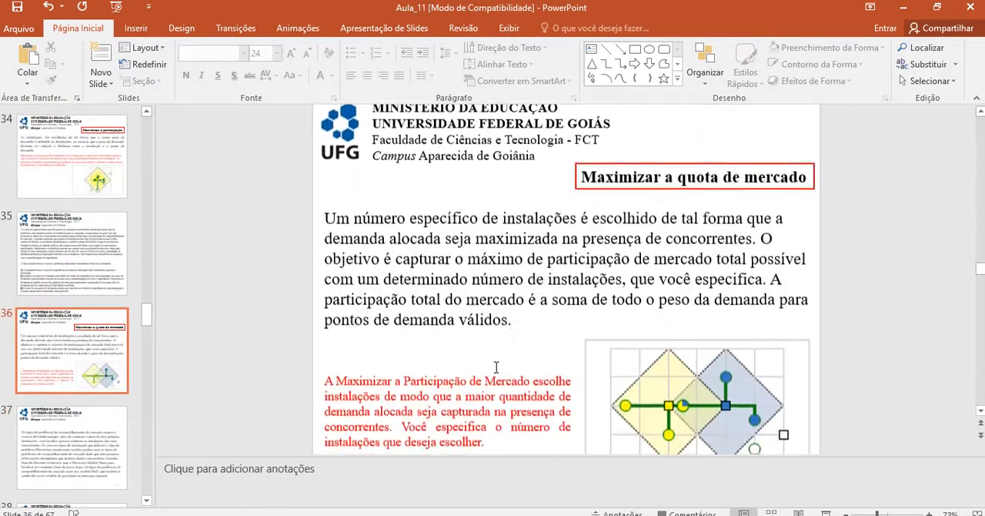
scroll(496, 371, down, 9)
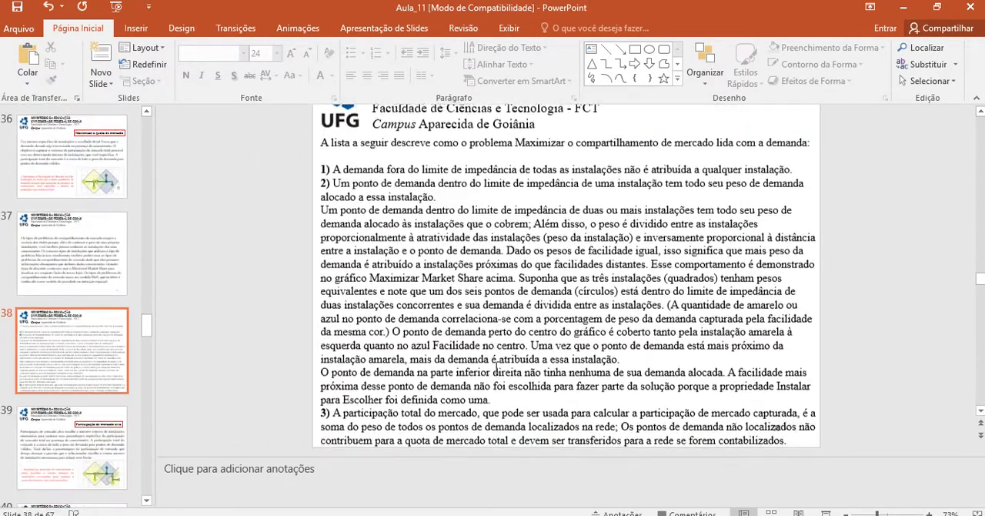
scroll(496, 368, down, 9)
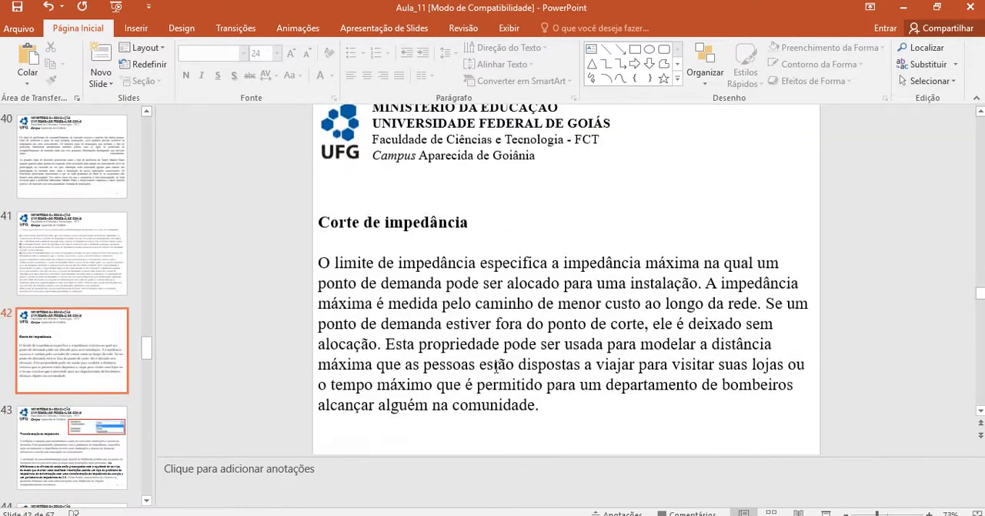
scroll(496, 368, down, 2)
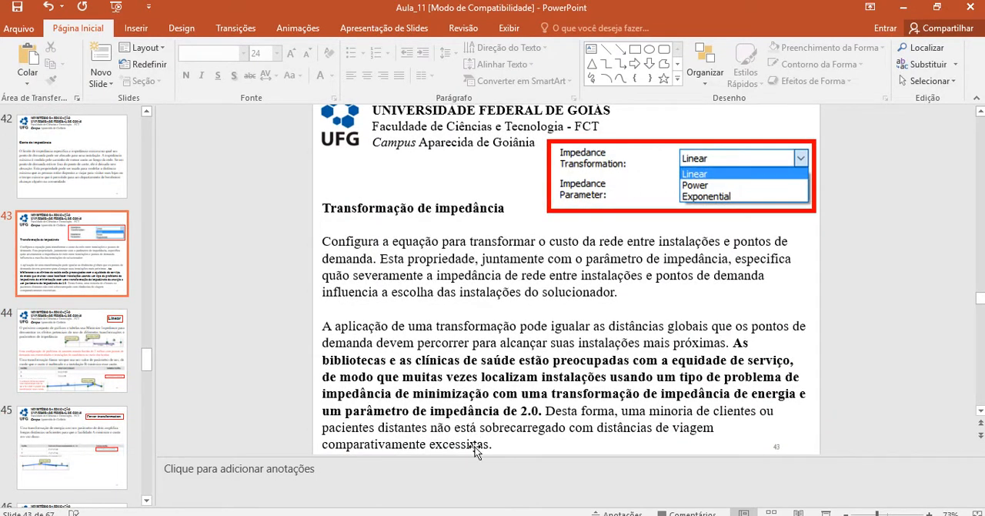
click(454, 515)
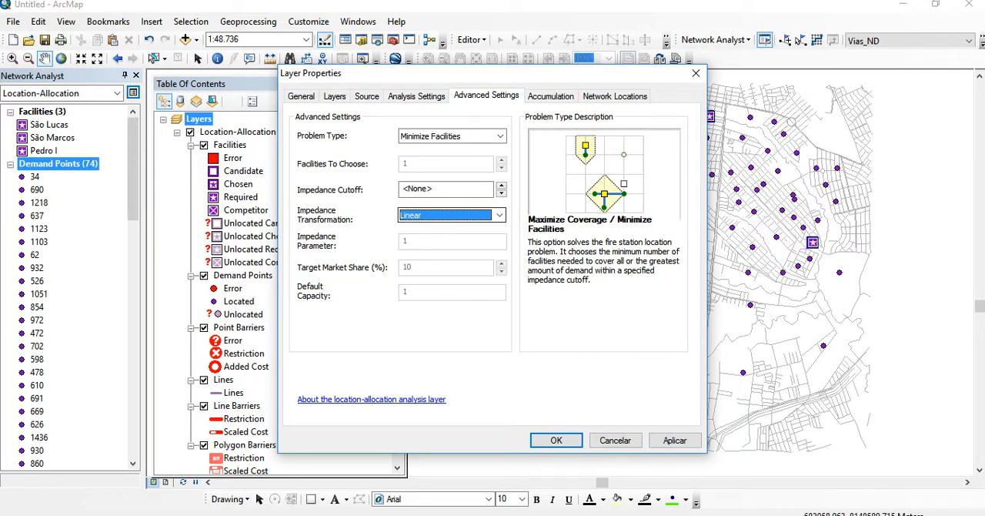
Move the layer properties dialog off the map, check the impedance unit, and set the impedance cutoff to 1000
click(445, 188)
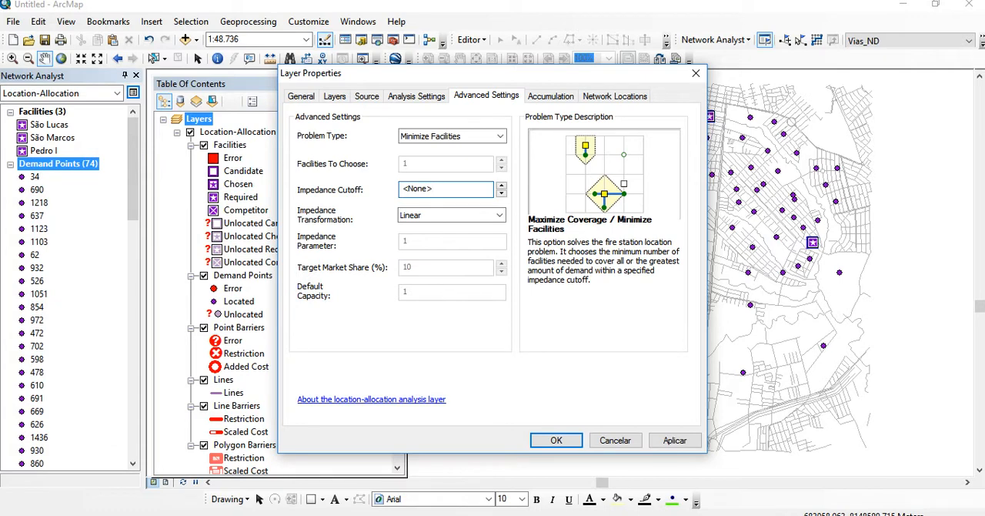
drag(347, 73, 193, 60)
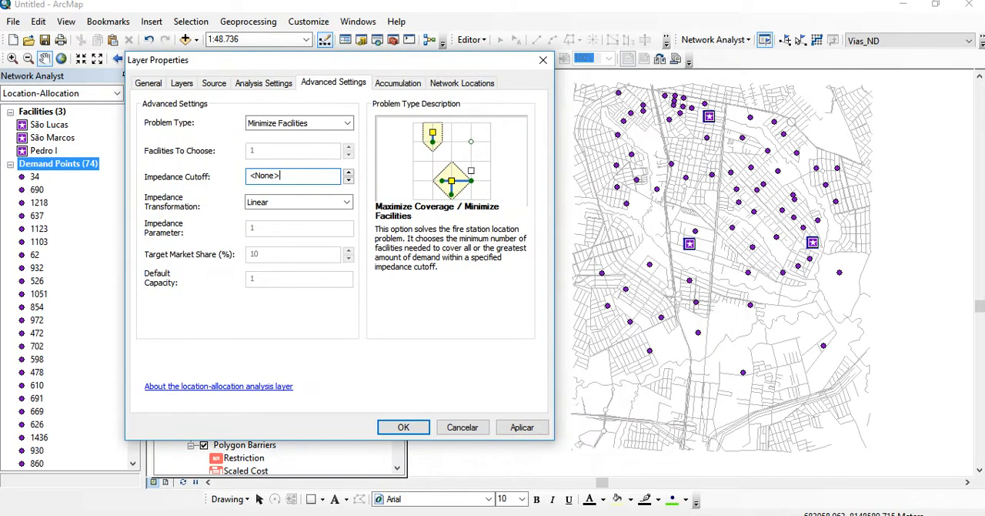
drag(283, 175, 248, 176)
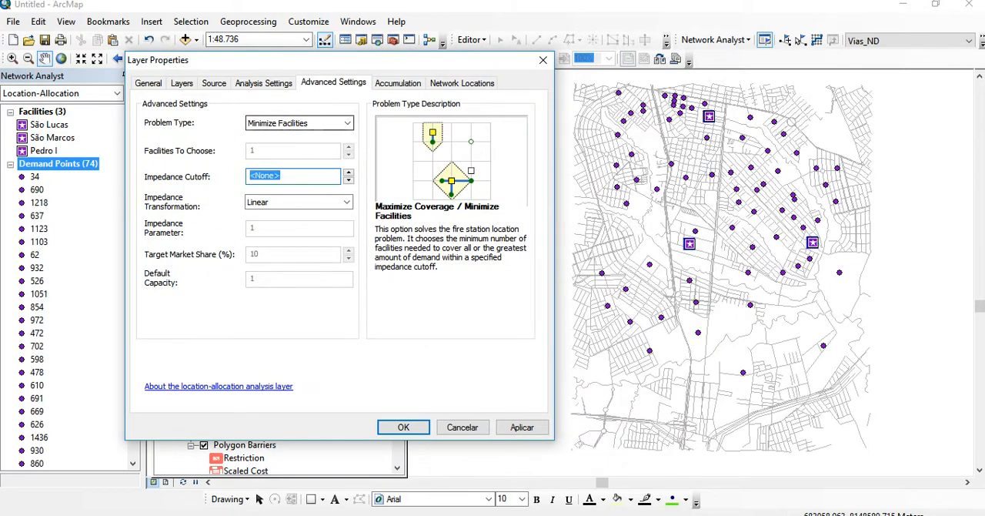
click(264, 83)
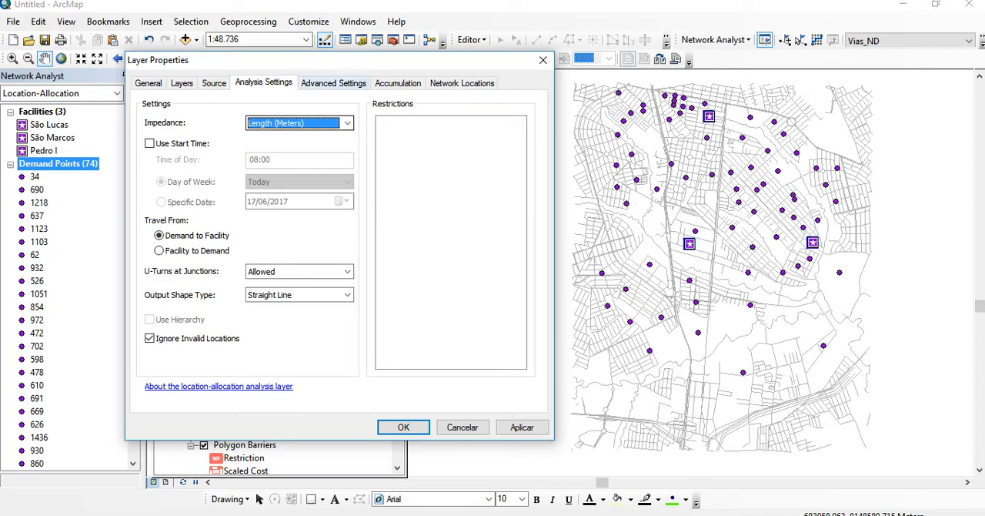
click(333, 83)
click(286, 177)
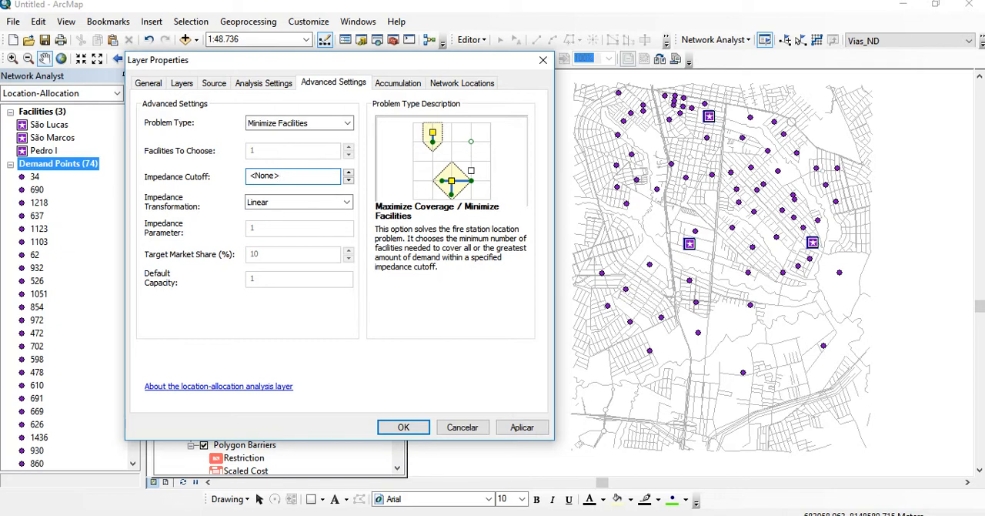
double_click(265, 175)
text(5000)
click(504, 489)
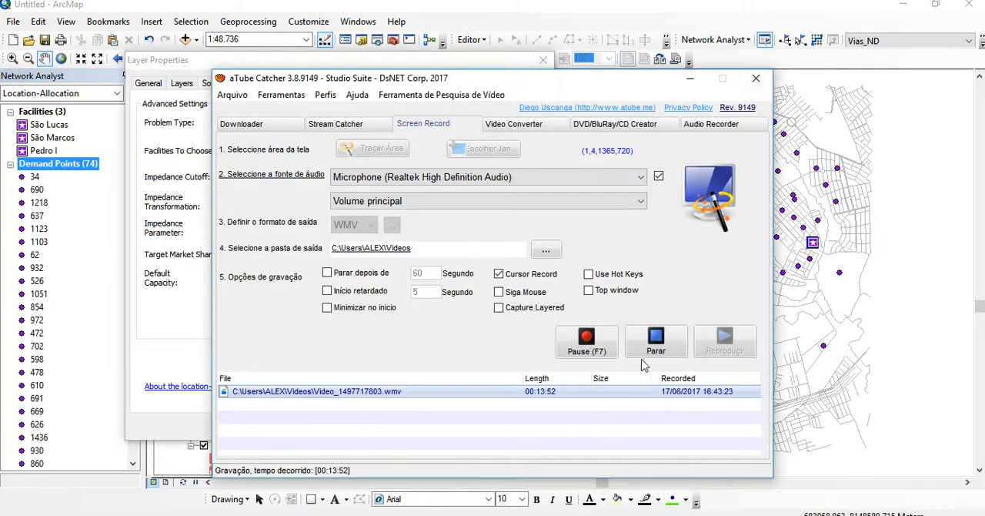
click(586, 344)
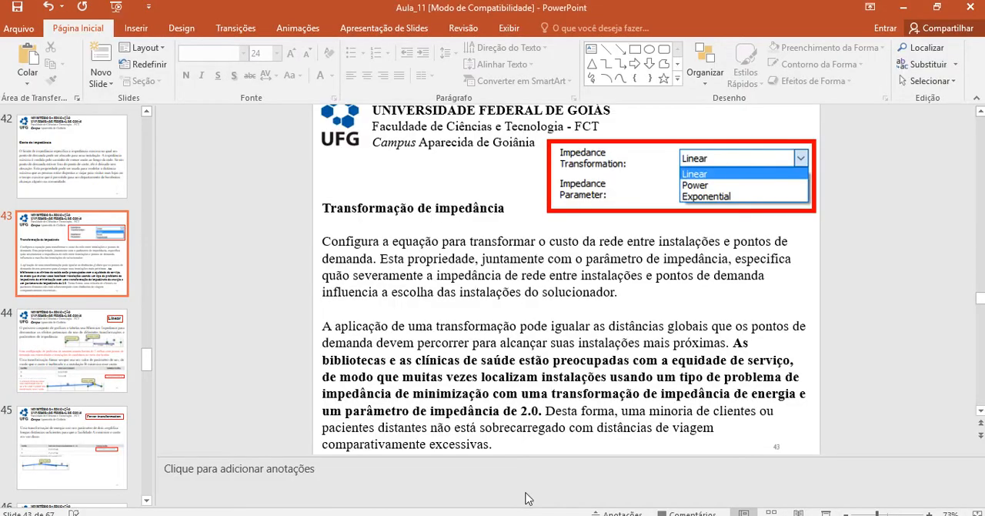
Review the Corte de impedância slide in PowerPoint, highlight its text, and return to ArcMap
scroll(486, 362, down, 1)
scroll(485, 355, down, 1)
scroll(486, 356, up, 2)
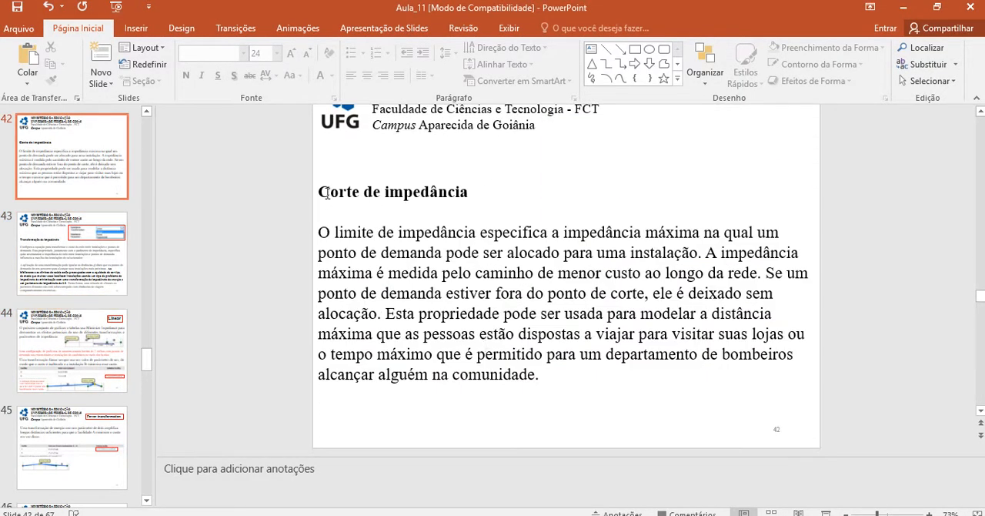
drag(321, 191, 545, 389)
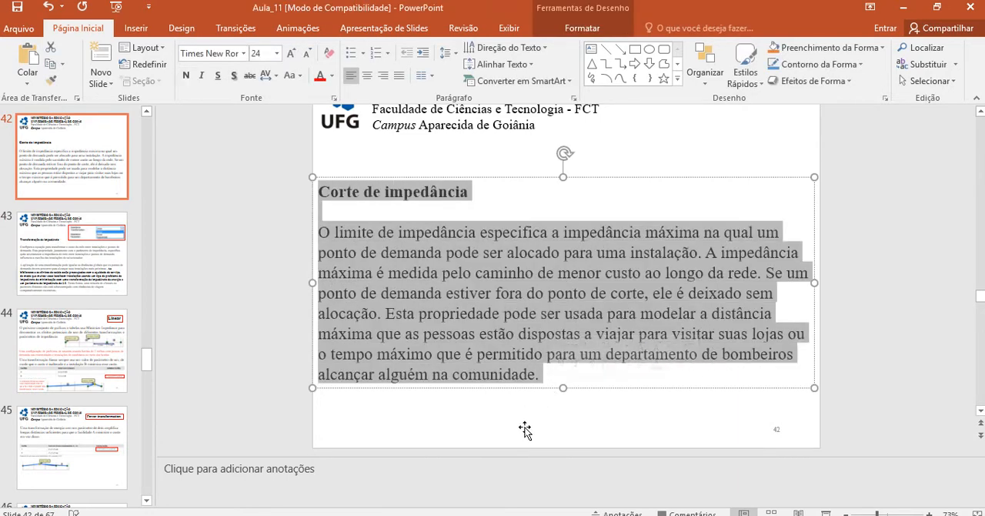
click(523, 431)
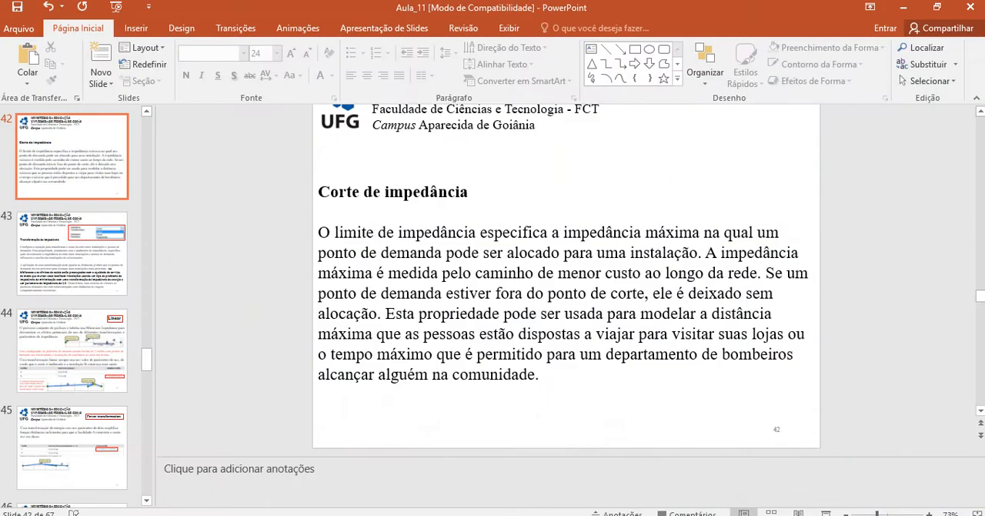
click(548, 515)
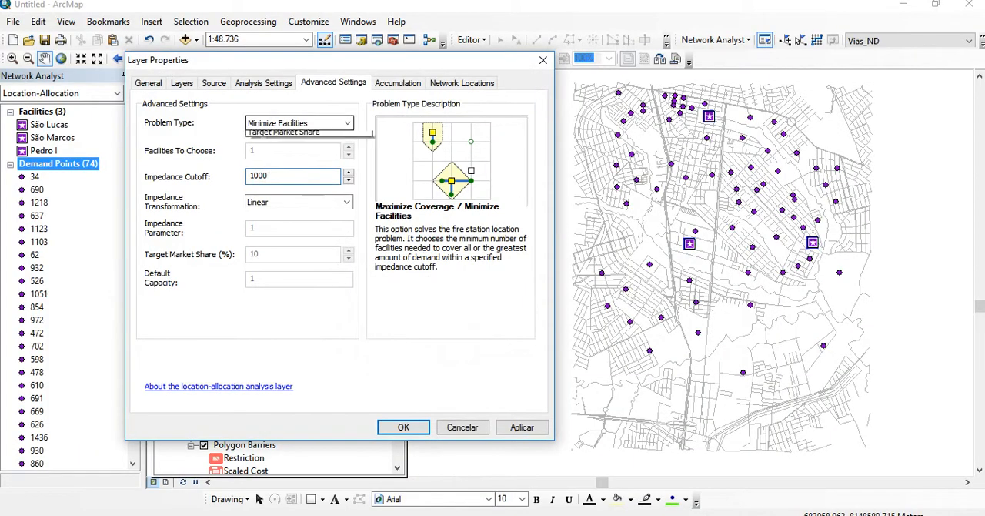
Apply the Minimize Facilities problem type with an impedance cutoff of 1000 and solve the location-allocation analysis
click(296, 123)
click(278, 165)
click(289, 176)
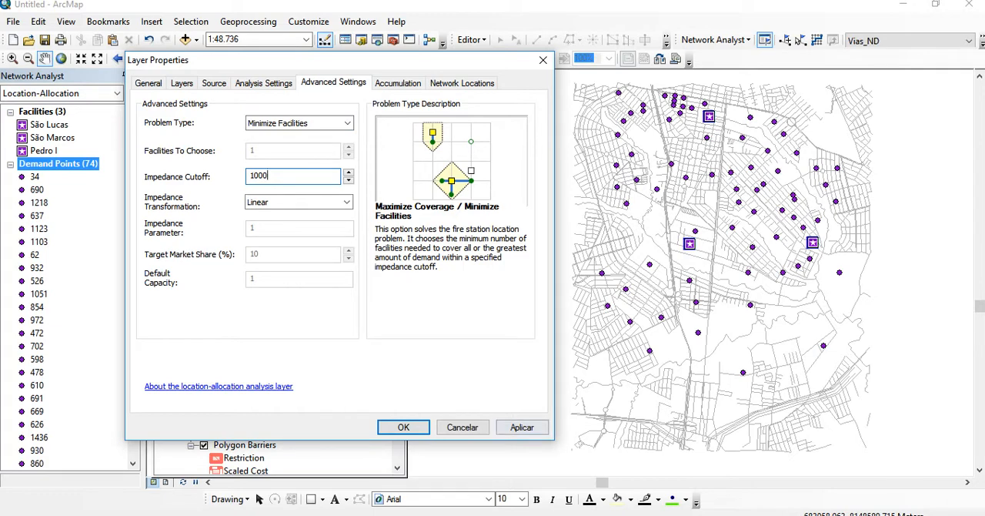
click(522, 427)
click(403, 427)
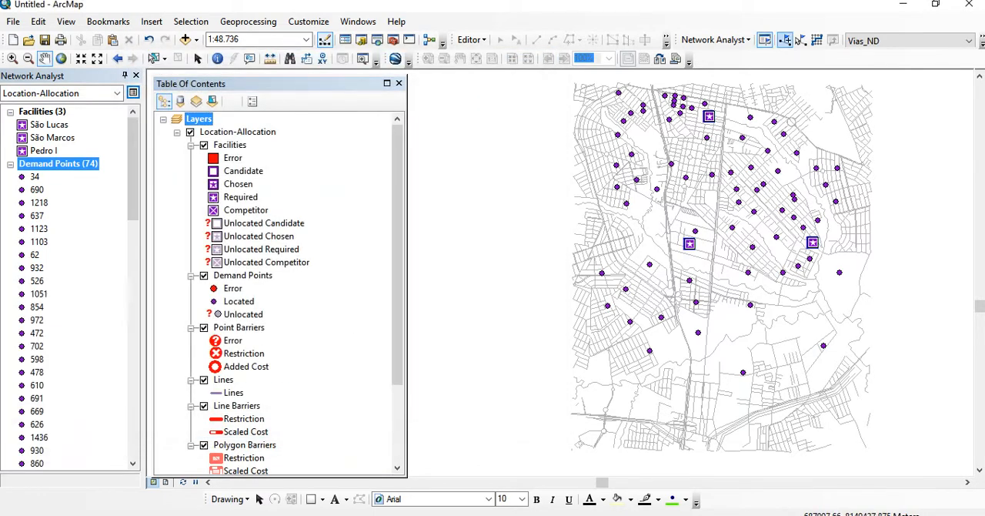
click(817, 40)
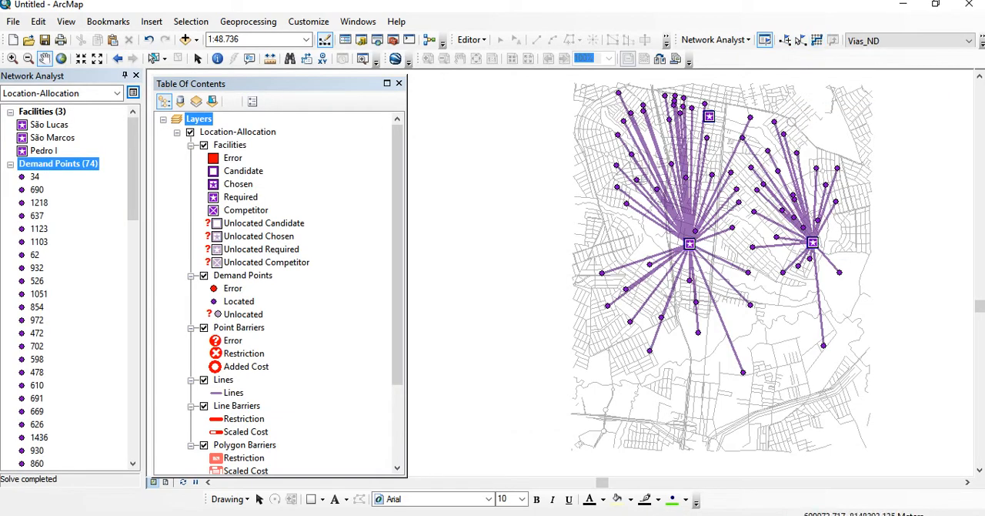
drag(724, 255, 596, 261)
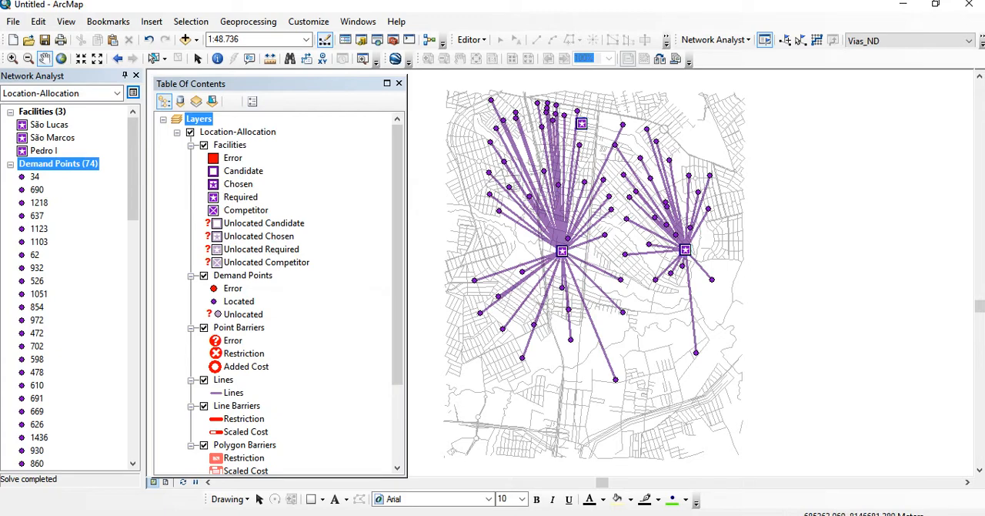
Change the impedance of the location-allocation analysis to Tempo (Minutes) and apply the setting
click(132, 92)
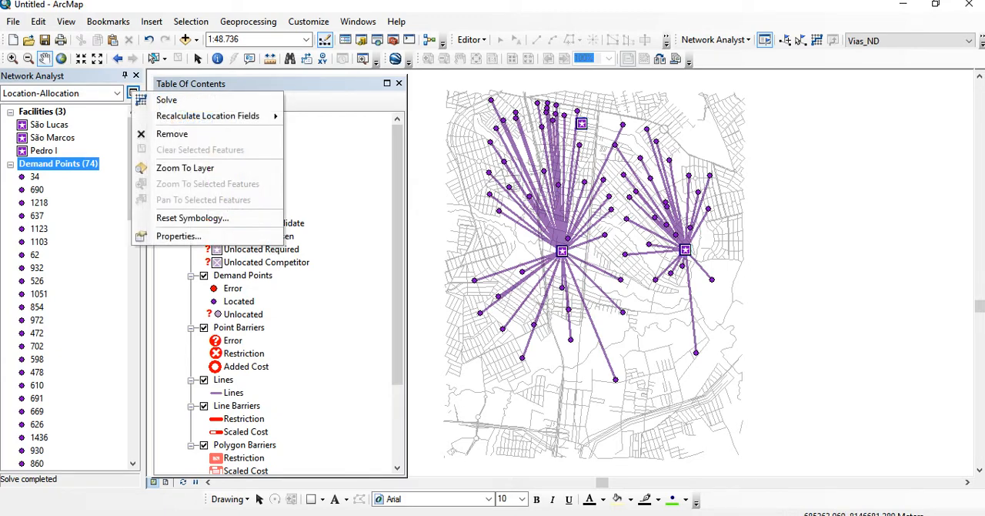
click(178, 235)
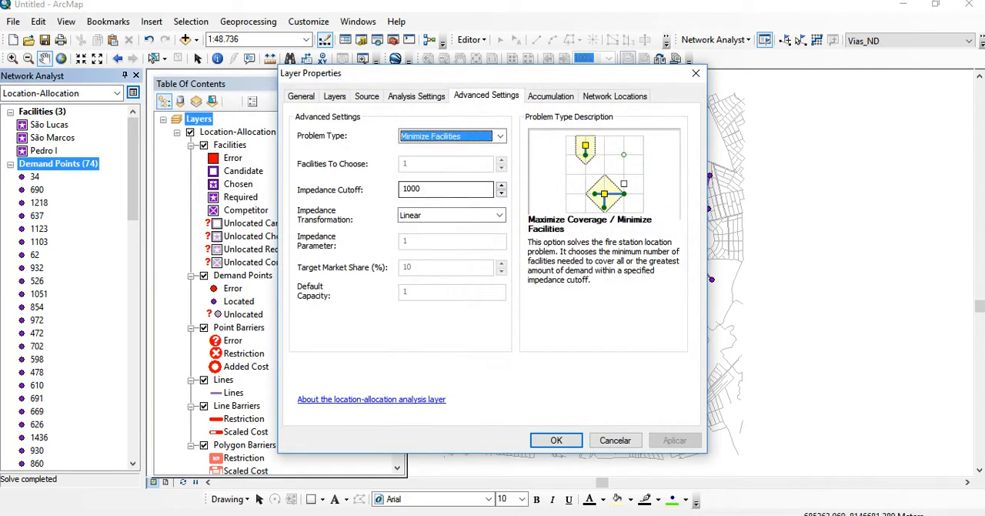
click(417, 97)
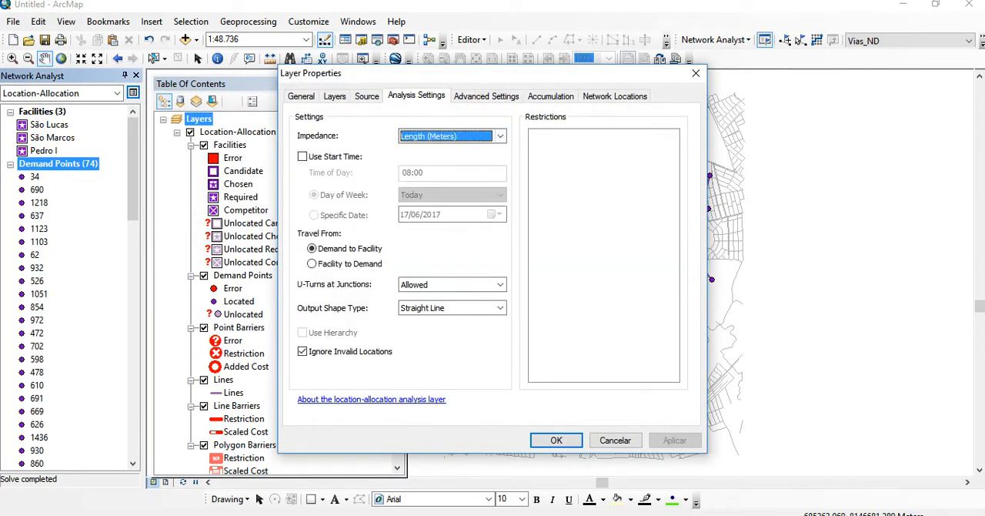
click(500, 136)
click(453, 159)
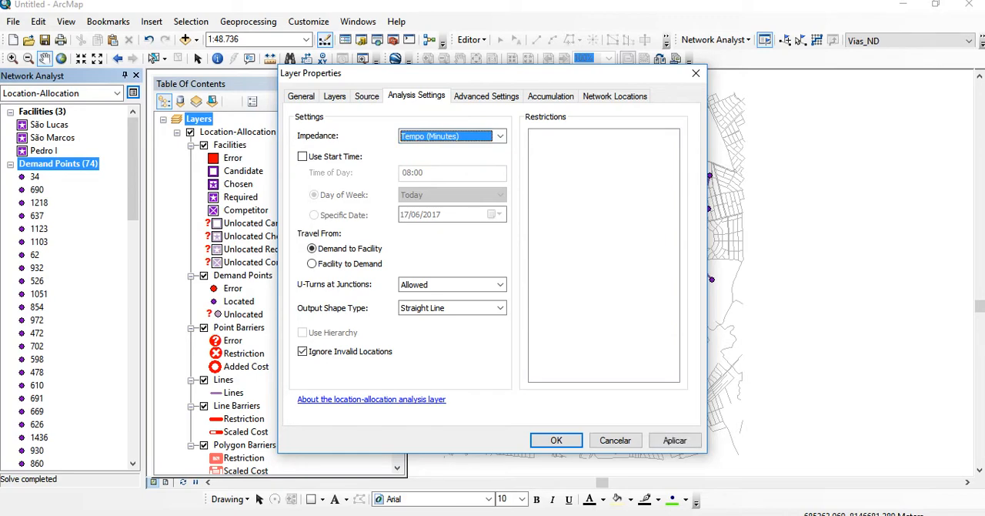
click(675, 440)
click(556, 440)
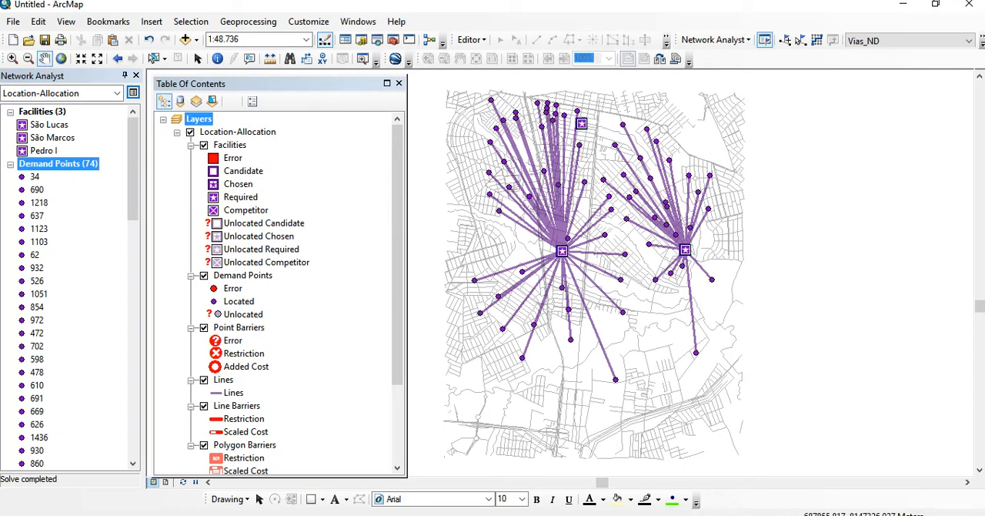
click(550, 515)
click(518, 503)
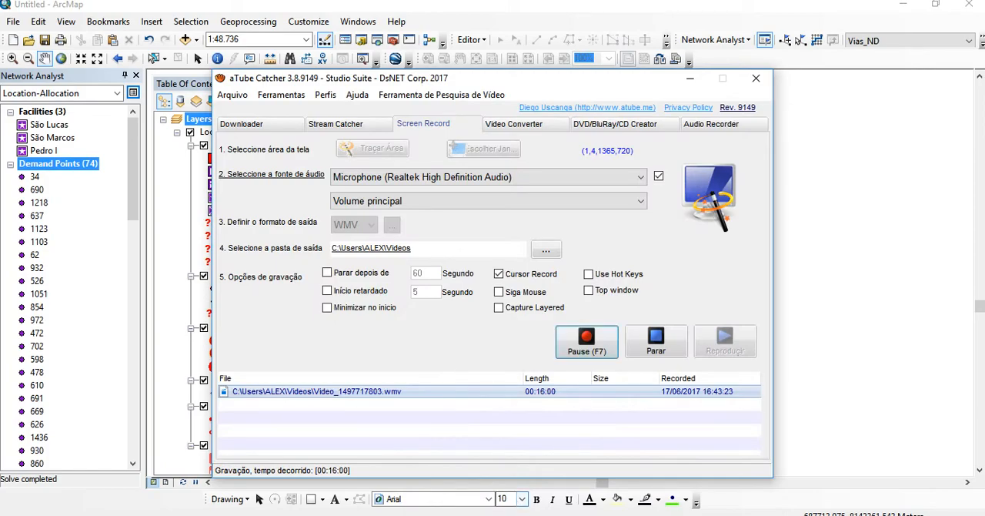